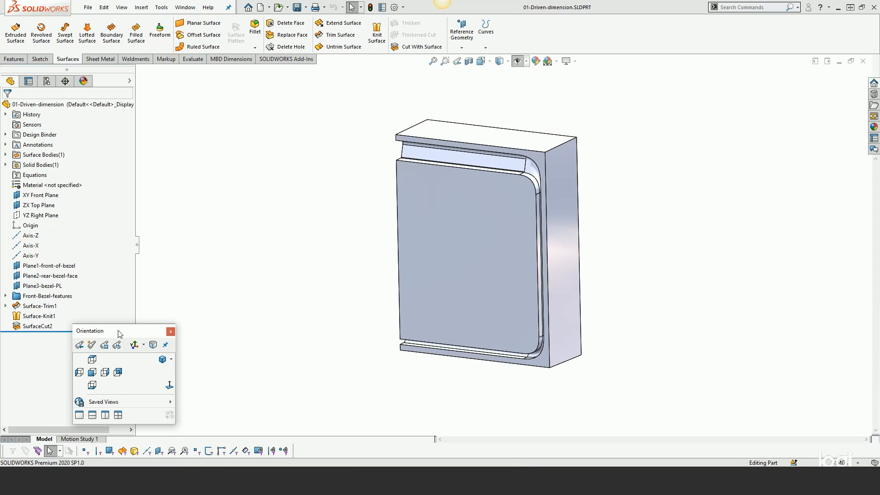
# Step: Roll the feature history back to just before Surface-Trim1 and expand the Front-Bezel-features folder
pyautogui.moveTo(118, 333); pyautogui.dragTo(129, 352)
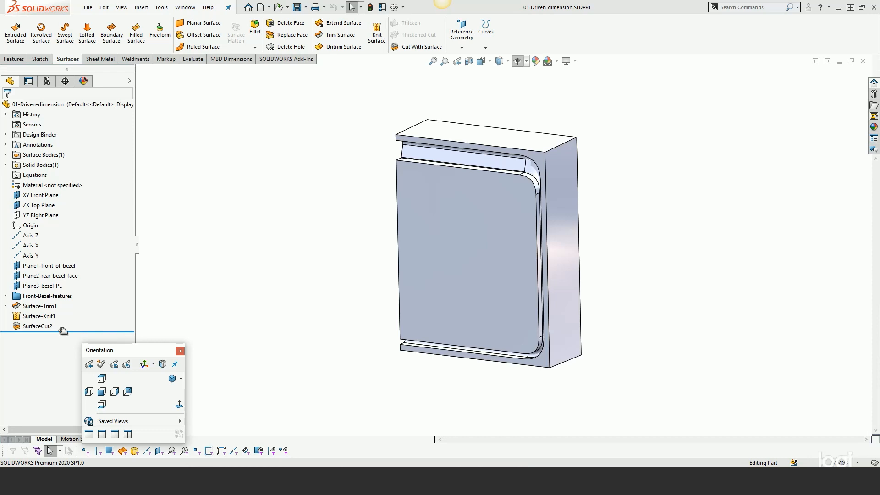
pyautogui.moveTo(63, 331); pyautogui.dragTo(54, 297)
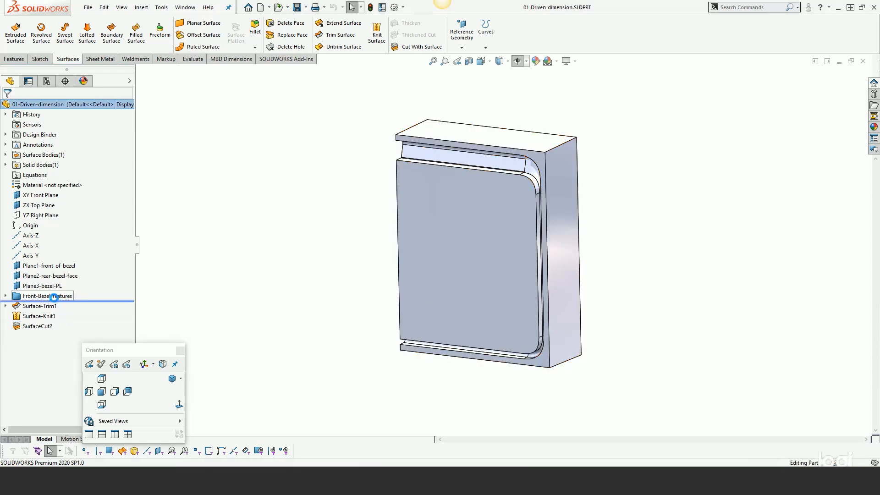
pyautogui.click(6, 297)
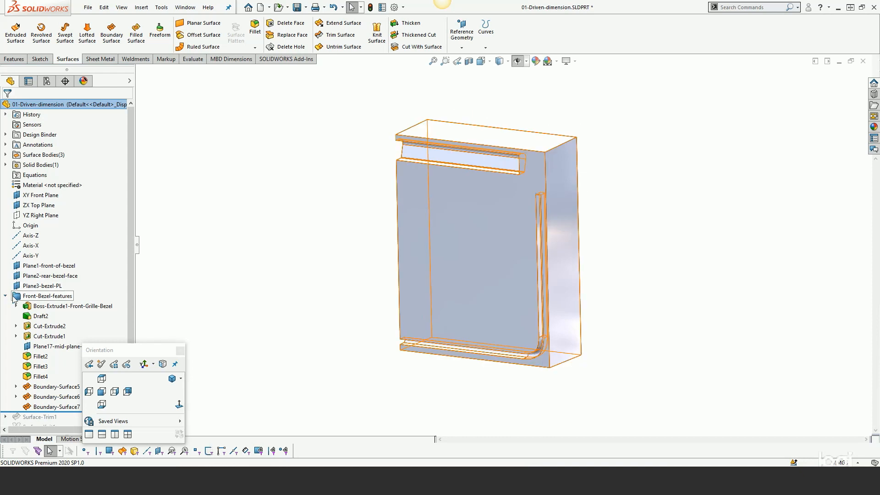
pyautogui.scroll(-1, 128, 299)
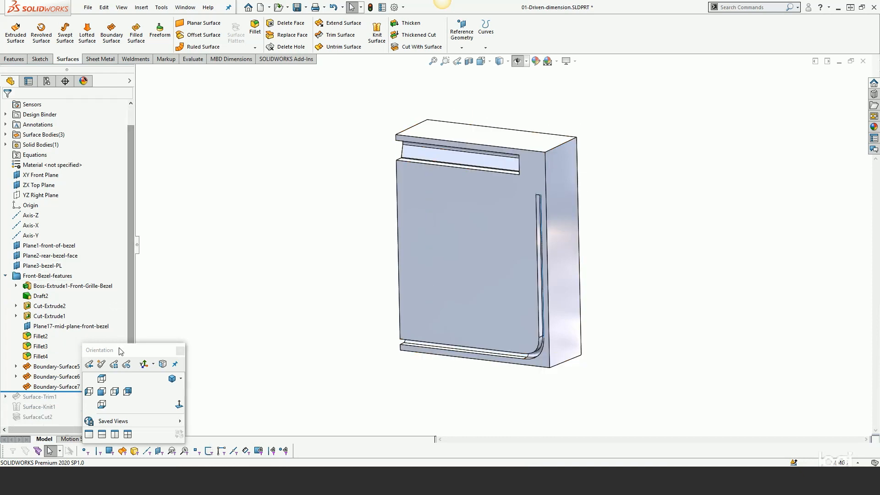
pyautogui.moveTo(84, 350); pyautogui.dragTo(137, 375)
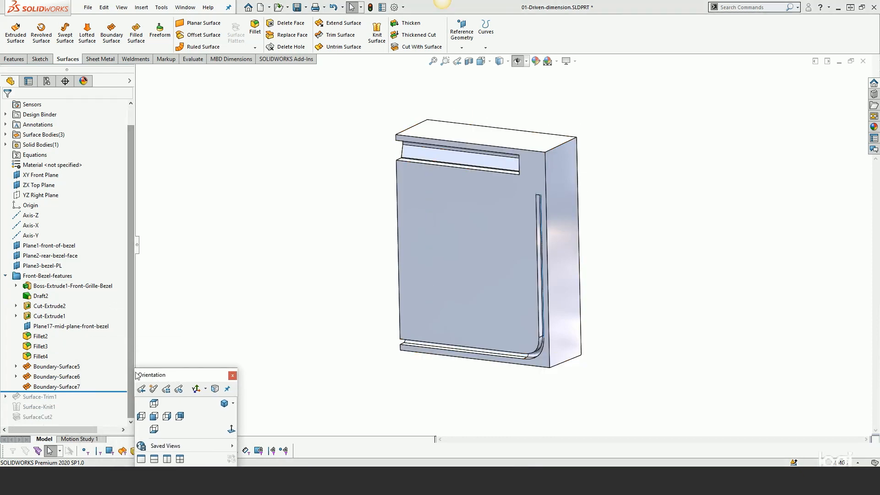
# Step: Open Sketch5-grille-layout under Boundary-Surface6 for editing, viewed face-on
pyautogui.click(16, 376)
pyautogui.click(73, 387)
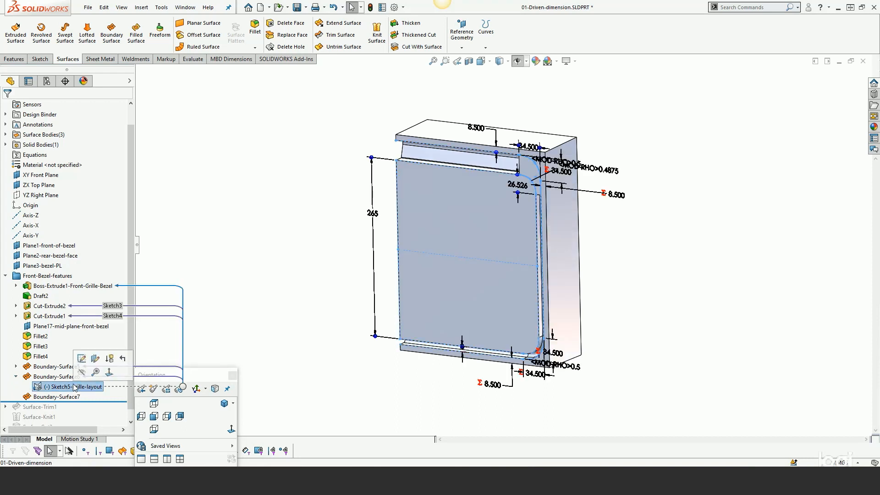
pyautogui.click(81, 358)
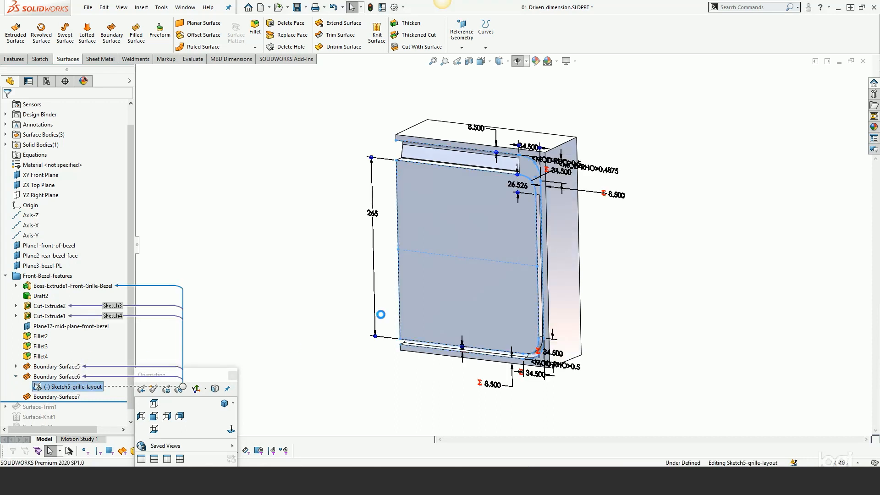
pyautogui.click(232, 429)
pyautogui.scroll(-3, 518, 206)
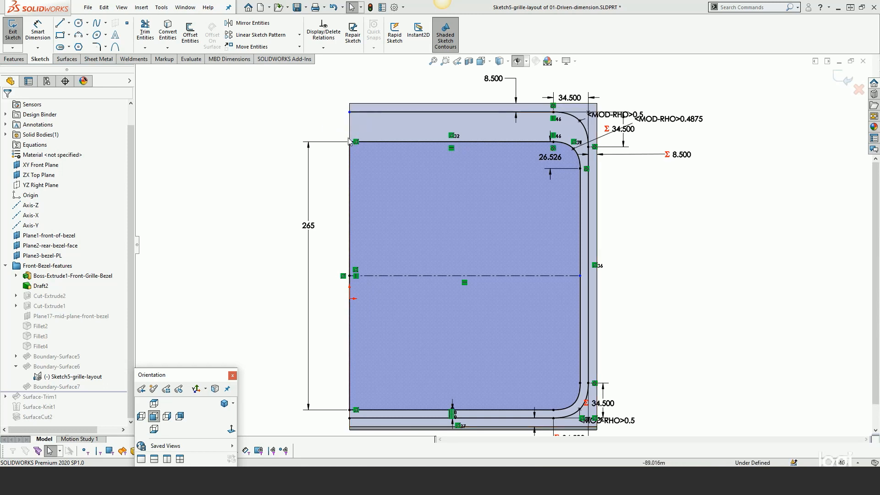
# Step: Make the inner end point of the upper outer grille line coincident with the YZ Right Plane
pyautogui.press('h')
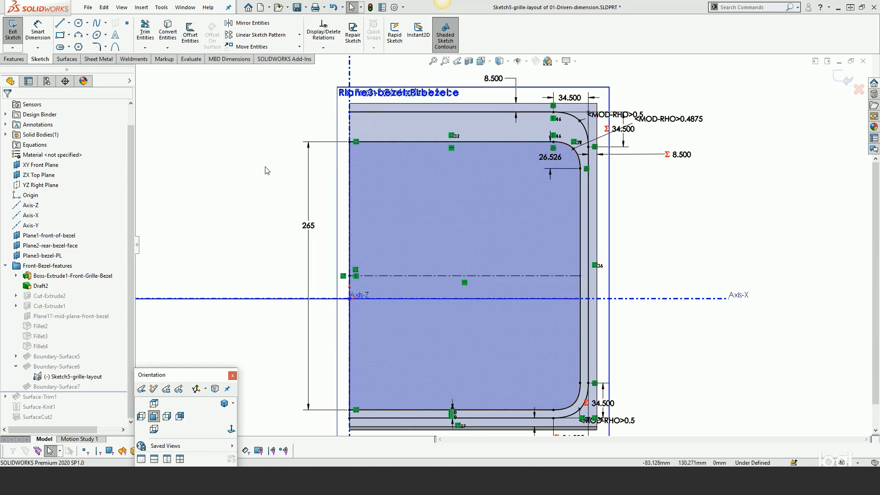
pyautogui.click(349, 113)
pyautogui.press('z')
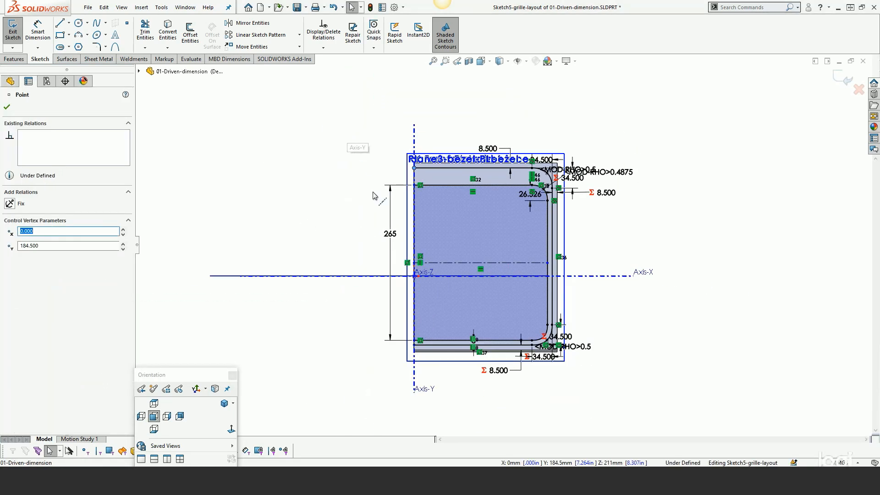
pyautogui.click(139, 71)
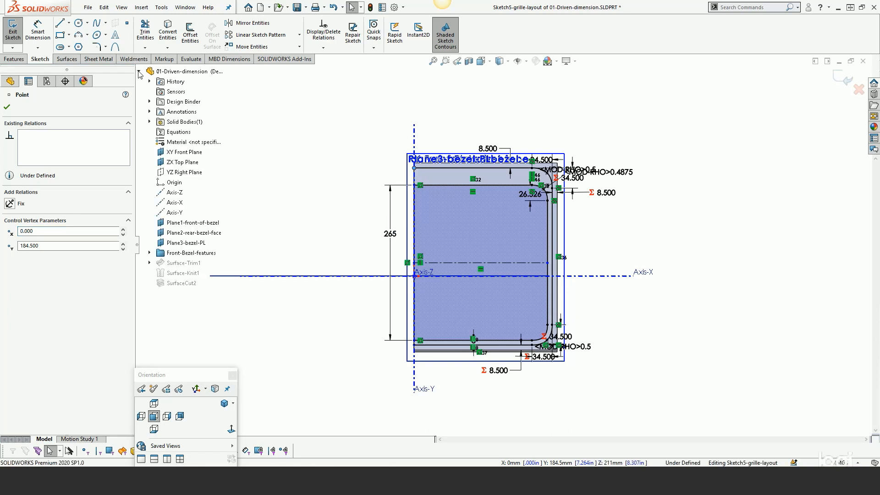
pyautogui.keyDown('ctrl'); pyautogui.click(175, 175); pyautogui.keyUp('ctrl')
pyautogui.click(38, 255)
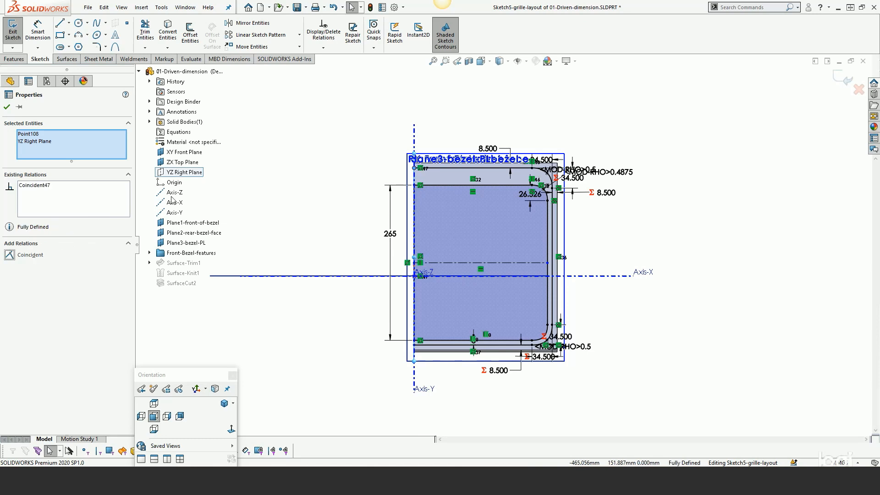
pyautogui.click(281, 196)
# Step: Dimension the vertical gap between the YZ-plane end points of the two upper grille lines, leaving the dimension driving
pyautogui.scroll(-5, 441, 176)
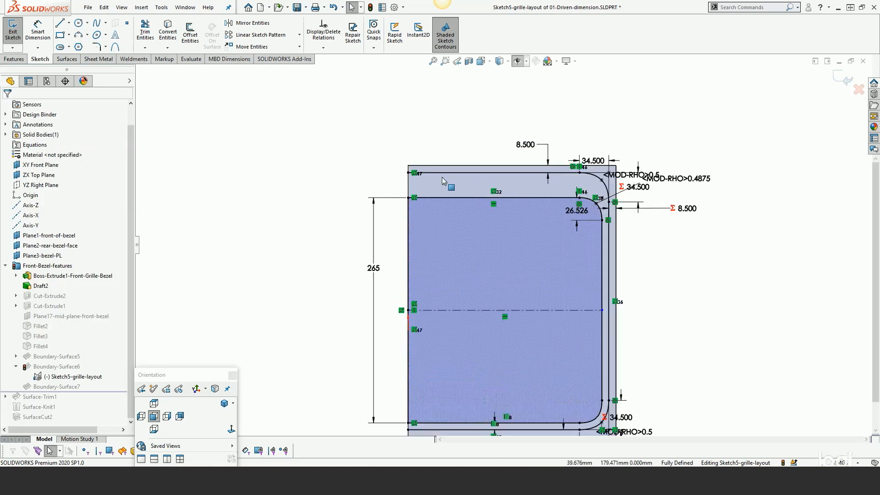
pyautogui.scroll(2, 425, 241)
pyautogui.scroll(-3, 464, 273)
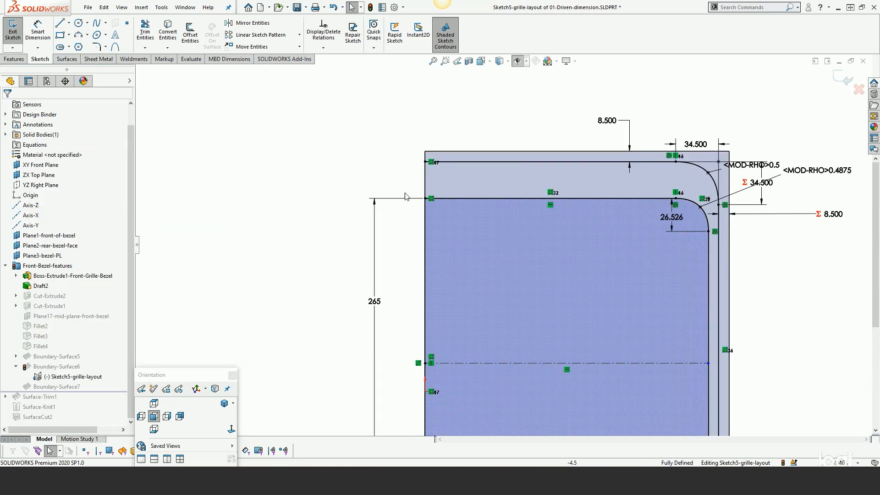
pyautogui.rightClick(369, 149)
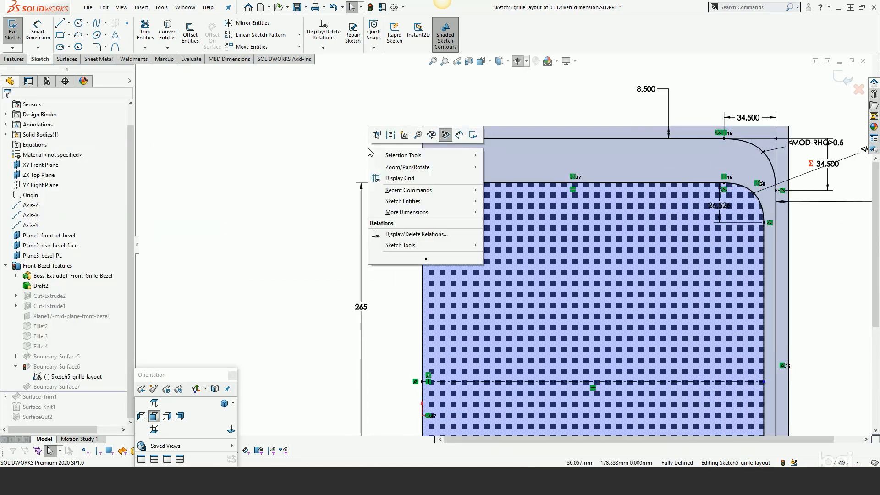
pyautogui.click(459, 134)
pyautogui.click(423, 138)
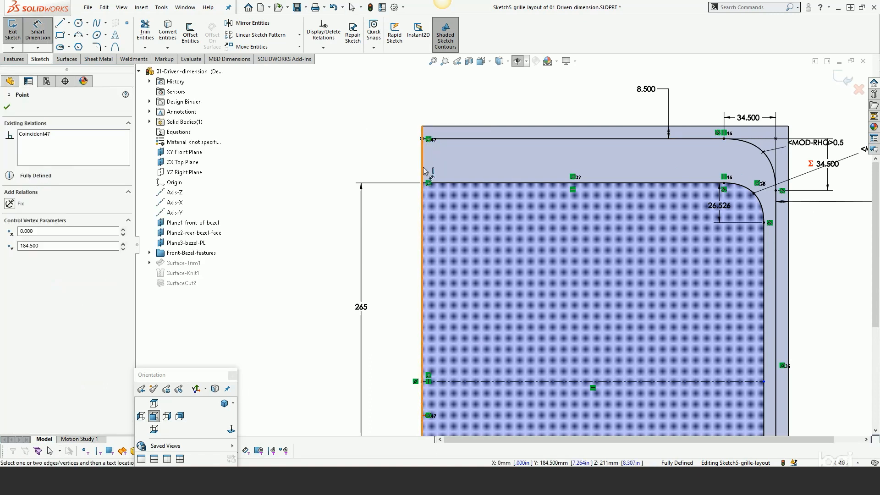
pyautogui.click(423, 183)
pyautogui.click(369, 162)
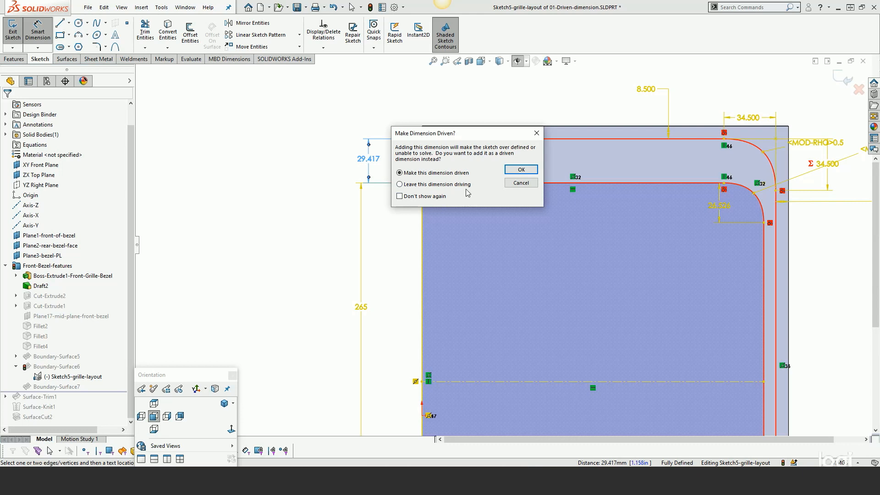
pyautogui.click(520, 170)
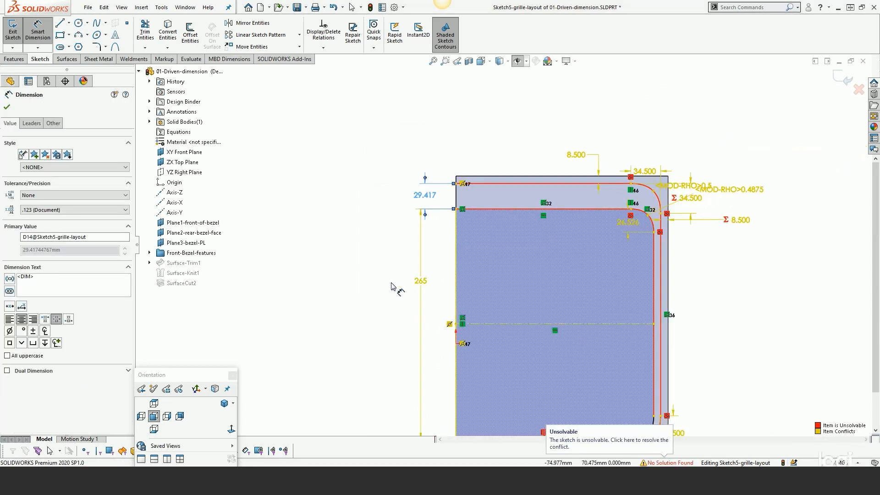
# Step: Change the 265 overall height dimension of the inner grille outline to driven
pyautogui.rightClick(422, 286)
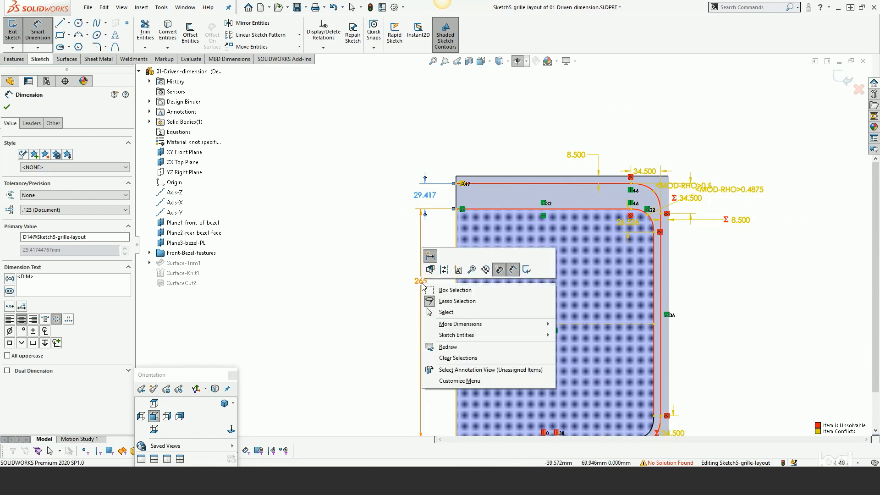
pyautogui.press('Escape')
pyautogui.press('Escape')
pyautogui.press('Escape')
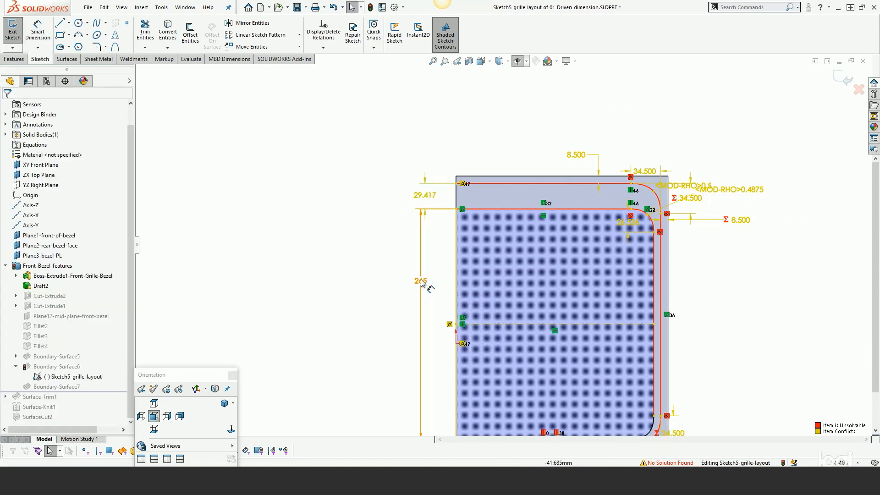
pyautogui.rightClick(424, 283)
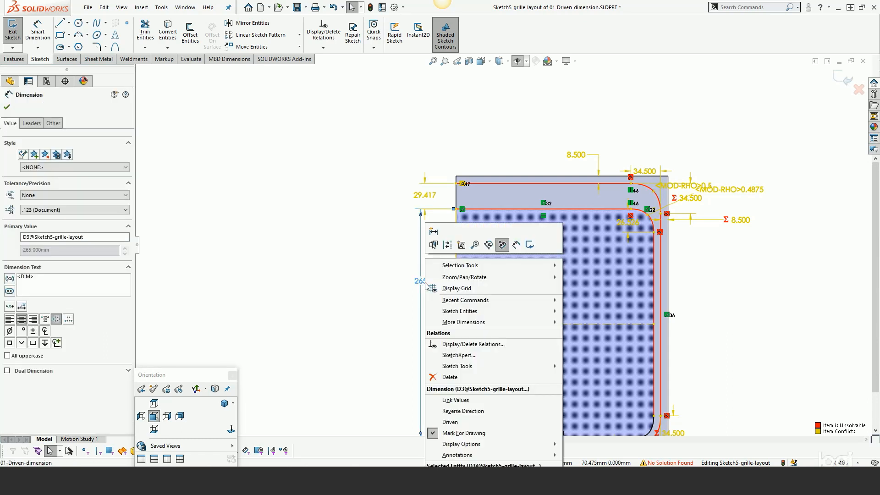
pyautogui.click(450, 422)
pyautogui.press('Escape')
pyautogui.press('z')
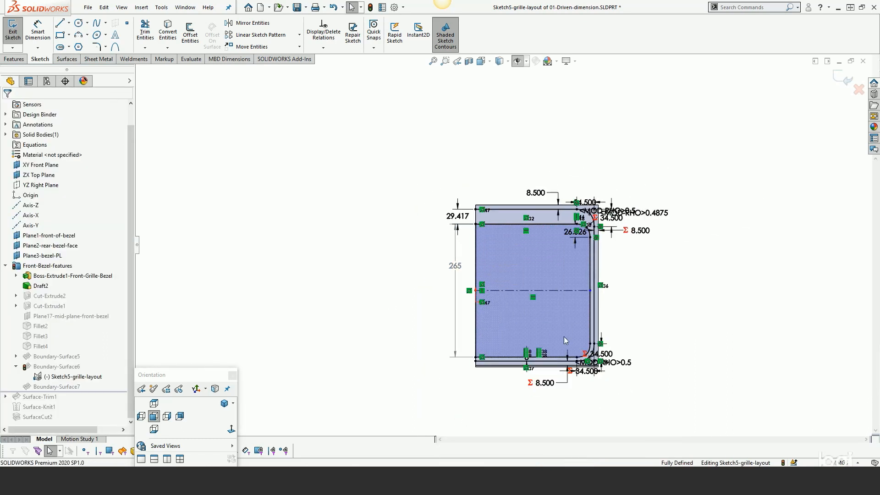
# Step: Dimension the height from the bezel's upper corner to the lower outer grille line's end point on the YZ plane, leaving it driving
pyautogui.scroll(-3, 540, 340)
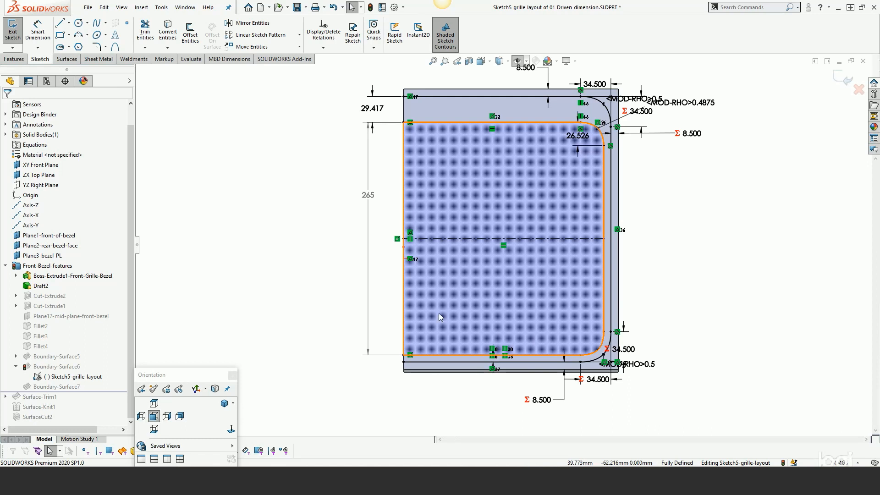
pyautogui.scroll(-1, 439, 314)
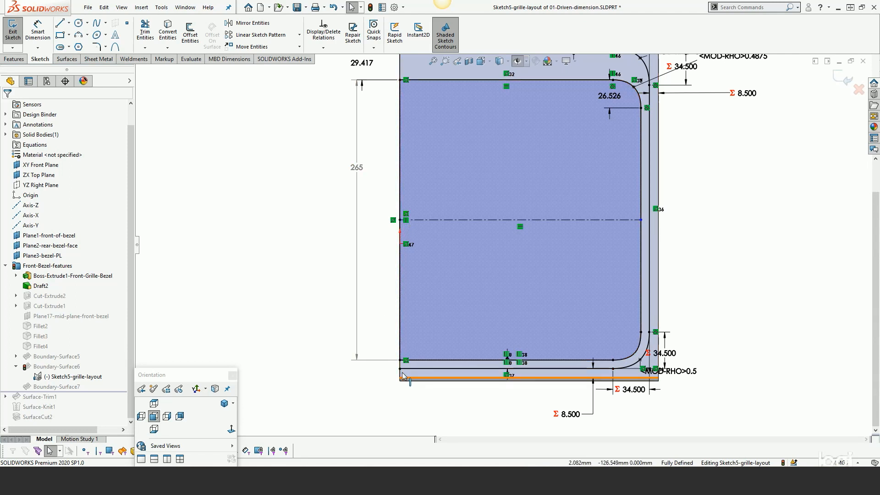
pyautogui.rightClick(314, 255)
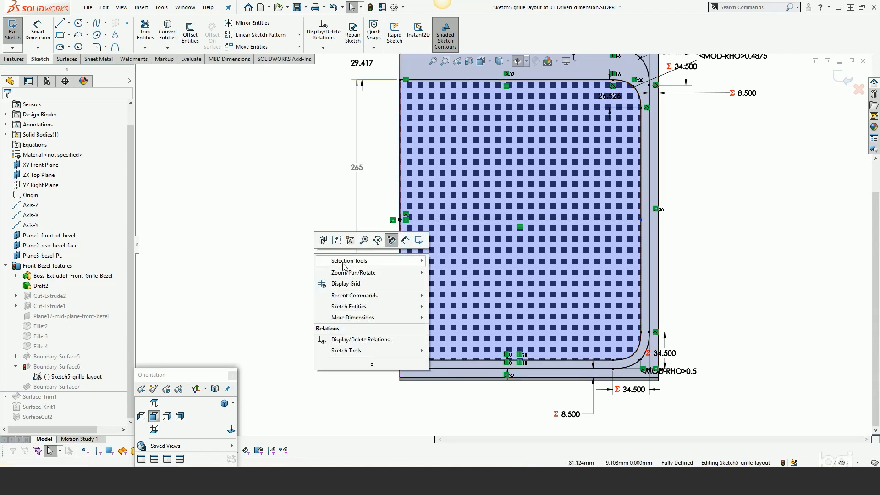
pyautogui.click(391, 240)
pyautogui.press('z')
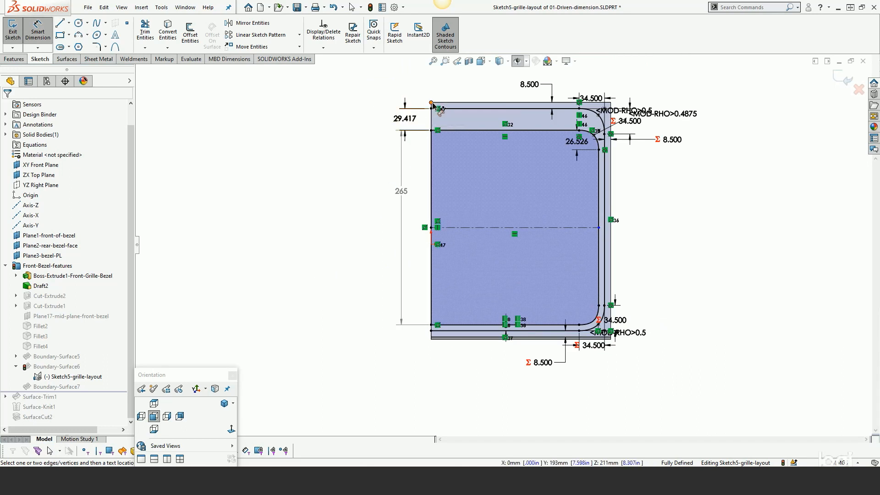
pyautogui.click(432, 103)
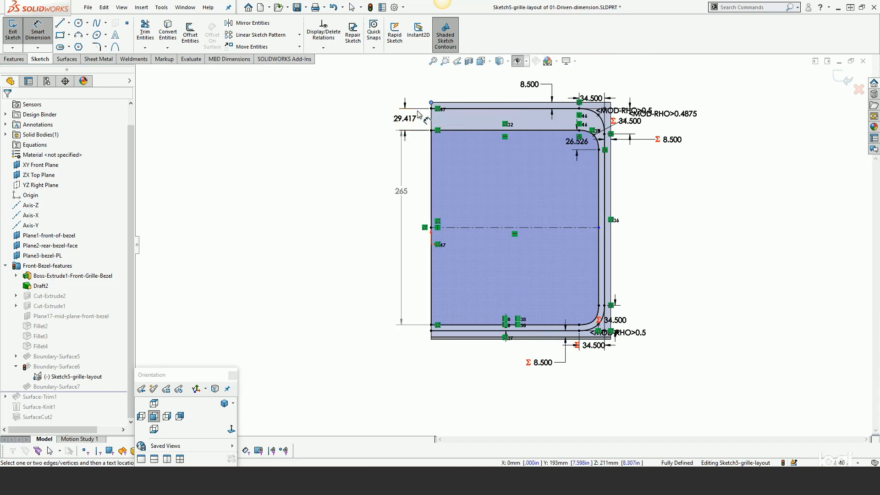
pyautogui.click(429, 330)
pyautogui.click(358, 224)
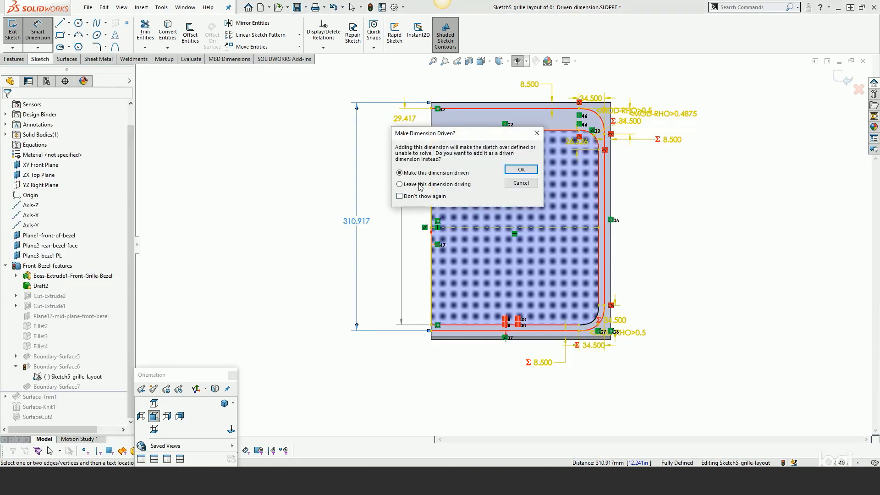
pyautogui.click(508, 170)
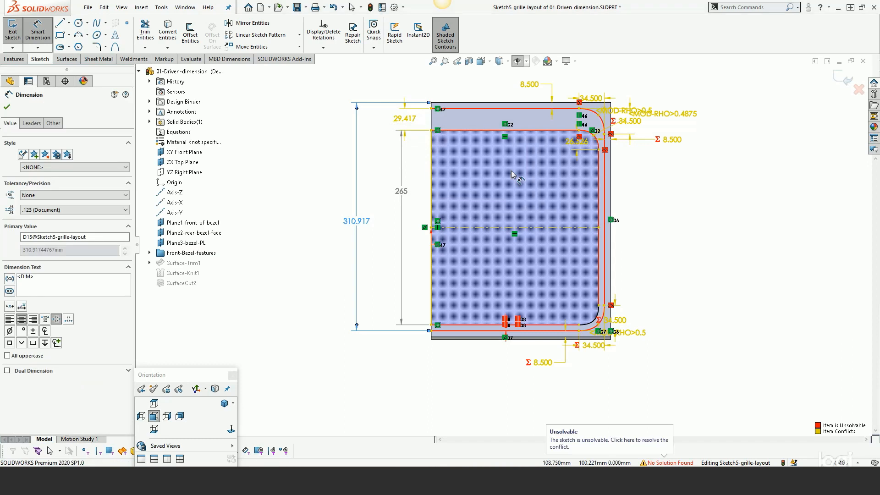
# Step: Open SketchXpert for the unsolvable grille layout sketch and diagnose it to generate the solution sets
pyautogui.rightClick(669, 464)
pyautogui.click(659, 463)
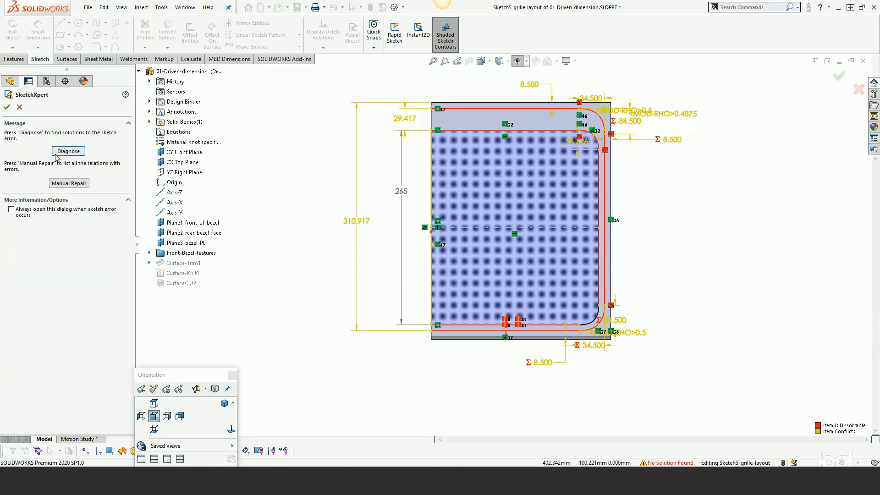
pyautogui.click(64, 152)
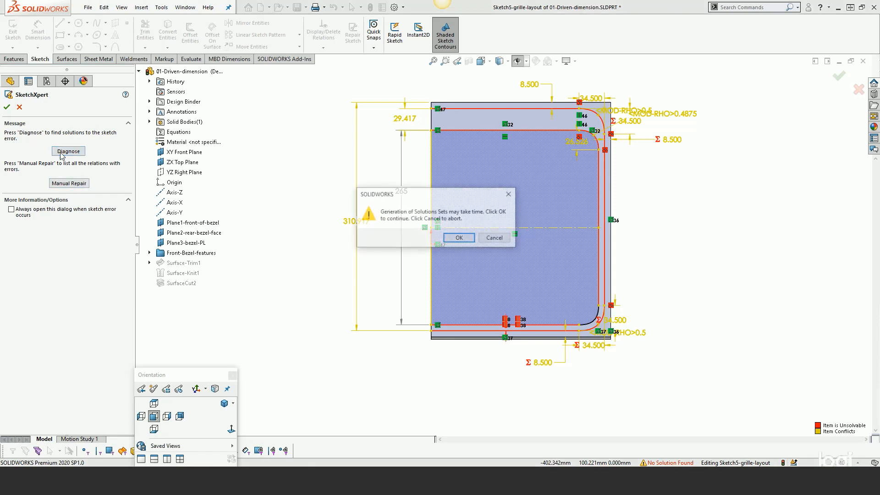
pyautogui.click(454, 241)
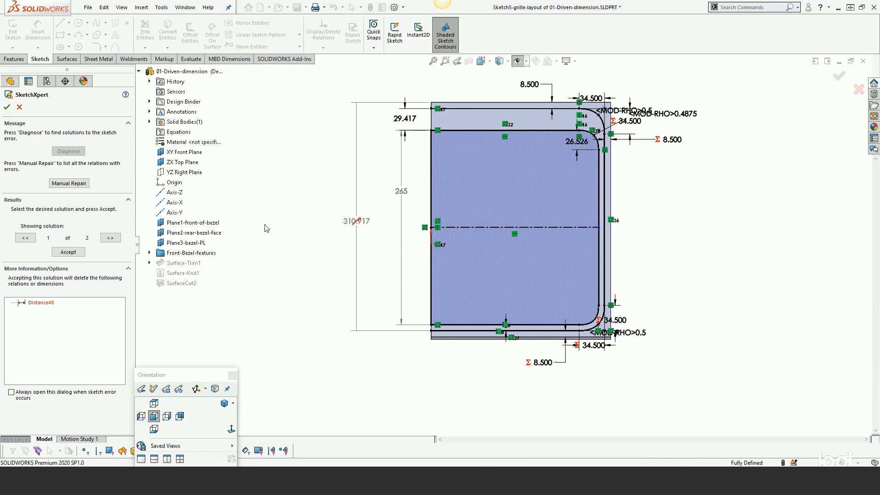
# Step: Accept the second SketchXpert solution, deleting the lower 8.500 offset dimension (Distance34), and finish the repair
pyautogui.click(111, 238)
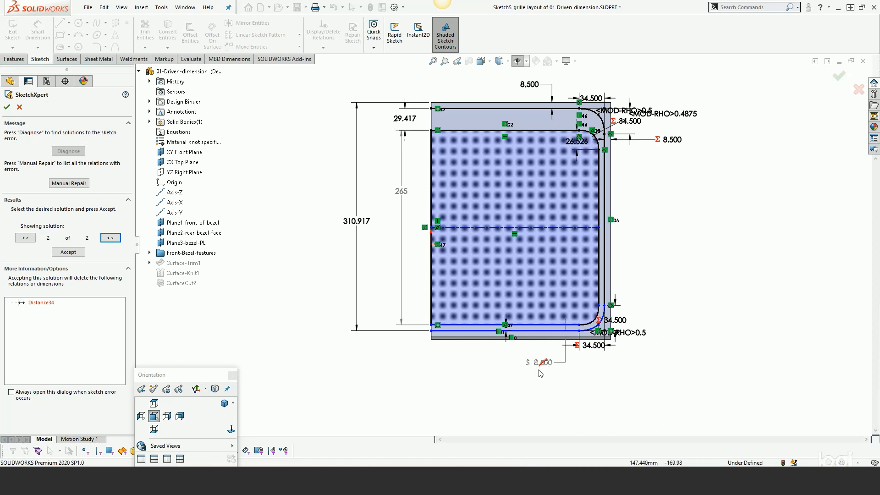
pyautogui.scroll(-4, 540, 372)
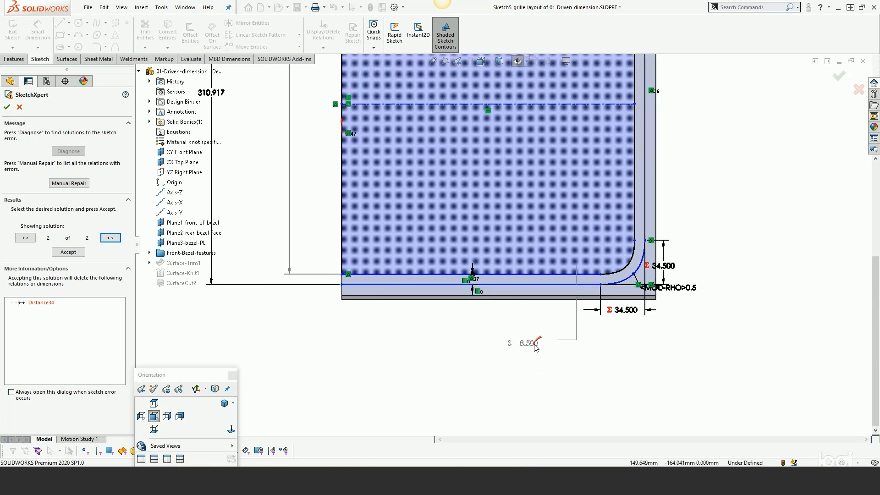
pyautogui.scroll(2, 536, 348)
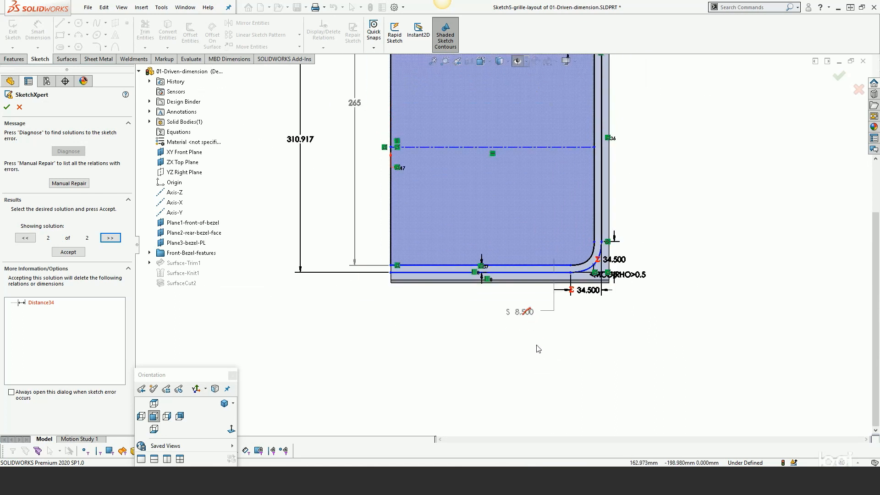
pyautogui.click(69, 252)
pyautogui.scroll(3, 318, 316)
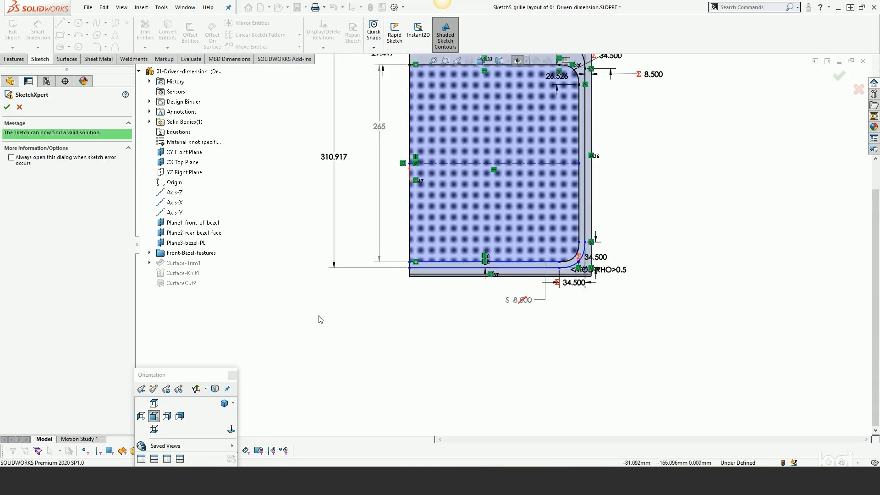
pyautogui.click(7, 110)
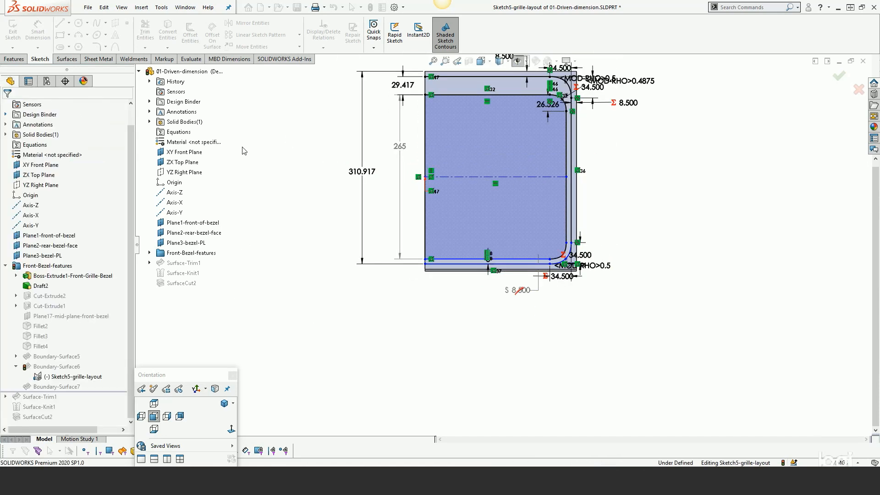
# Step: Add a horizontal relation to the lower outer grille line
pyautogui.scroll(-2, 467, 205)
pyautogui.scroll(3, 467, 204)
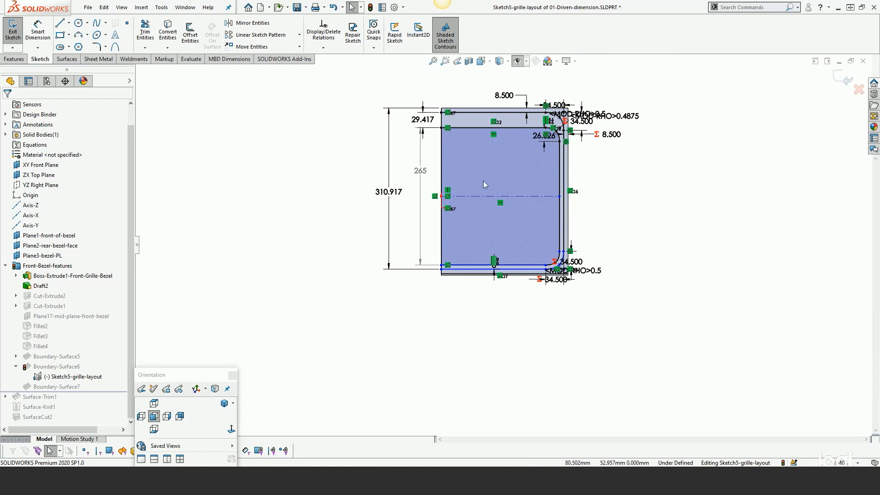
pyautogui.scroll(-2, 467, 204)
pyautogui.scroll(-2, 464, 301)
pyautogui.scroll(-2, 465, 304)
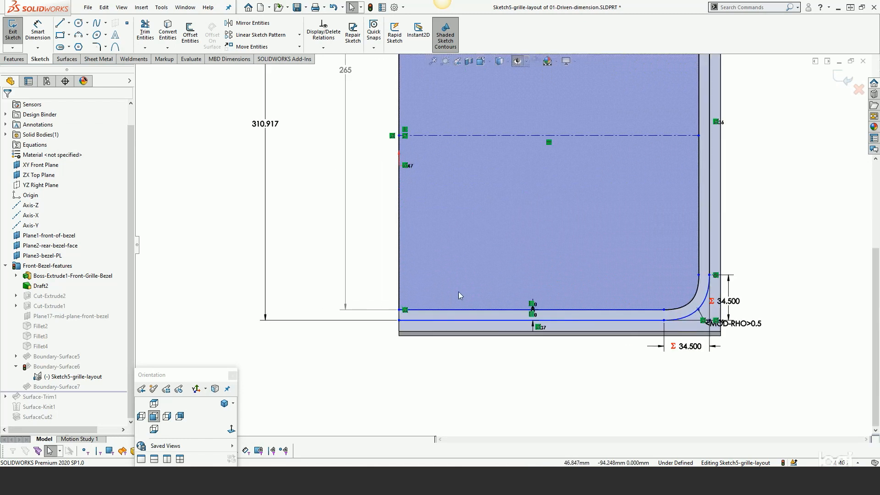
pyautogui.rightClick(450, 326)
pyautogui.click(380, 379)
pyautogui.click(380, 379)
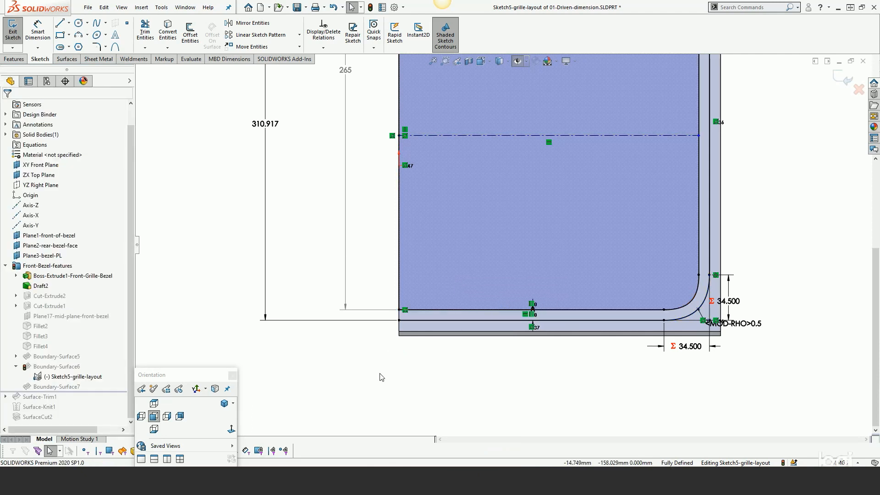
# Step: Open the vertical gap dimension between the two upper grille lines for editing, keeping the dimension visible beside its value dialog
pyautogui.press('f')
pyautogui.scroll(-3, 517, 72)
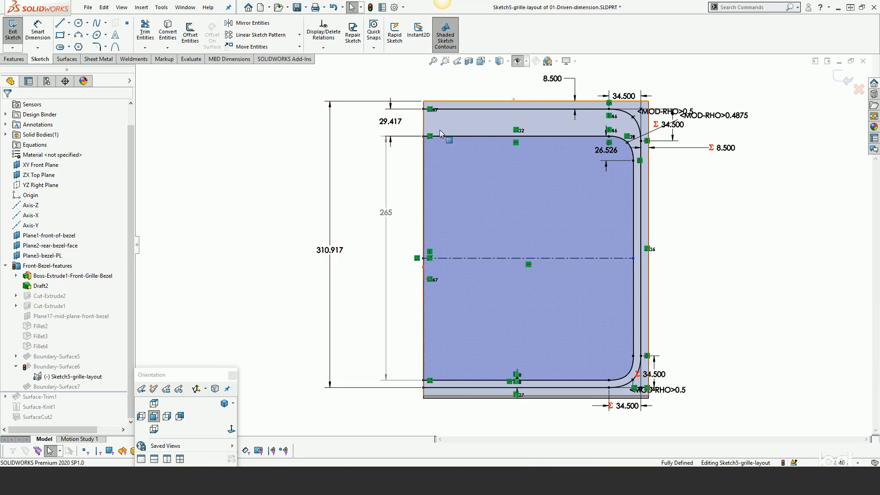
pyautogui.scroll(-2, 450, 123)
pyautogui.scroll(-2, 449, 123)
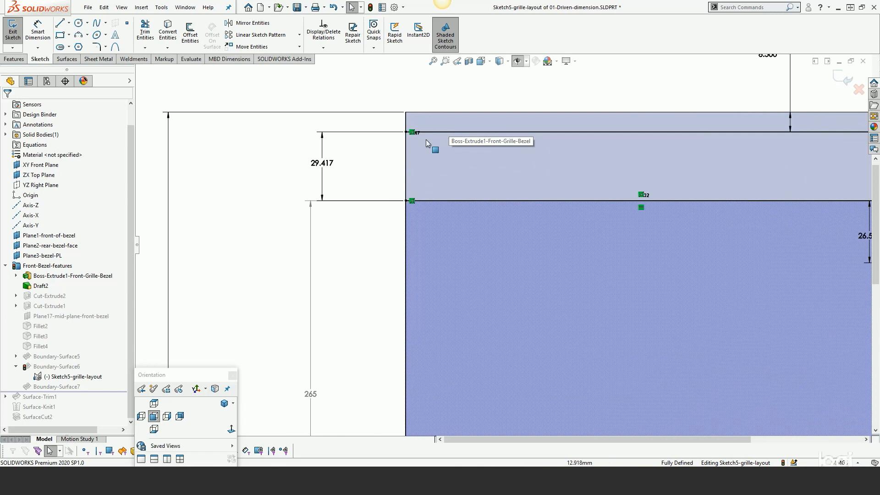
pyautogui.doubleClick(322, 164)
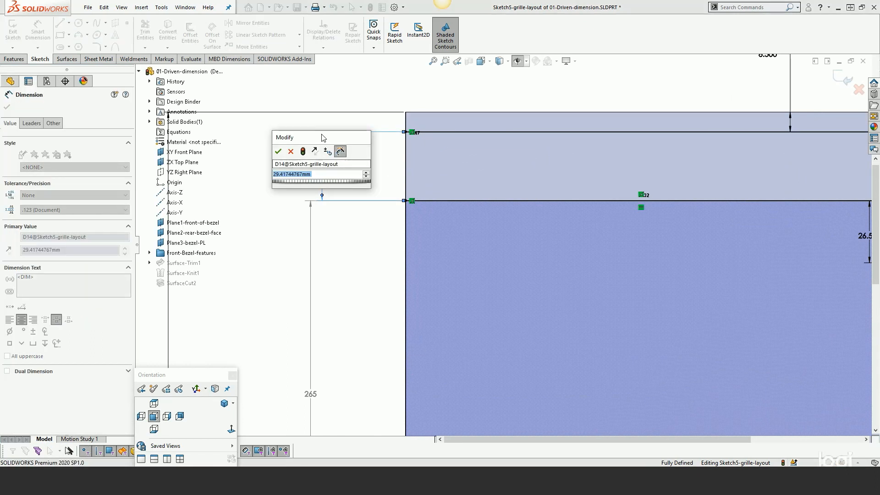
pyautogui.moveTo(323, 137); pyautogui.dragTo(324, 215)
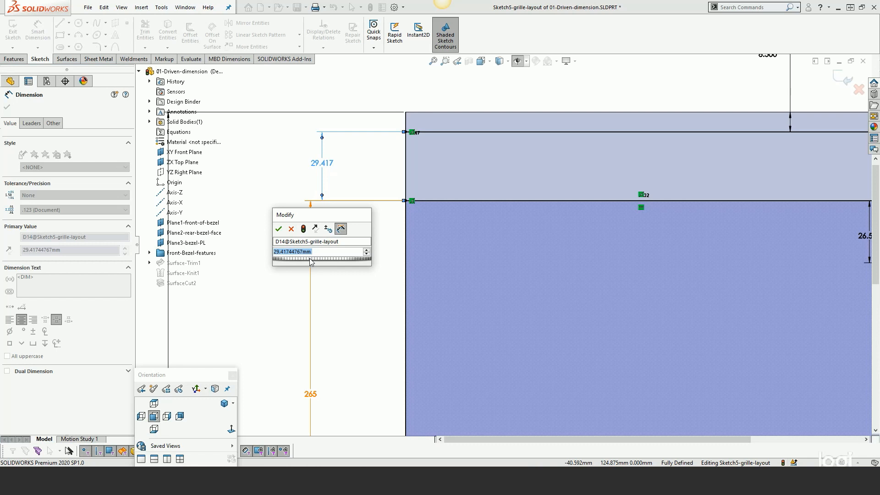
# Step: Try gap values of 79.417, 39.417, 31.417 and 34.417 mm between the two upper grille lines to preview the driven height
pyautogui.moveTo(310, 260); pyautogui.dragTo(317, 261)
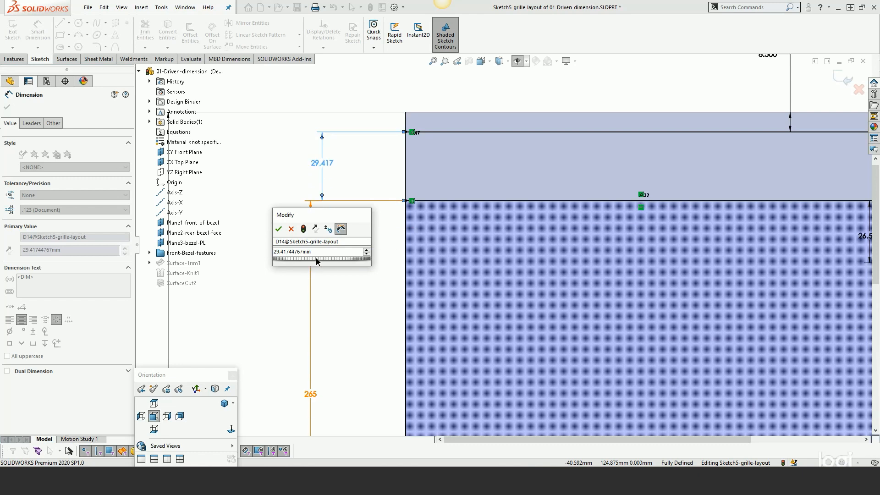
pyautogui.scroll(5, 316, 258)
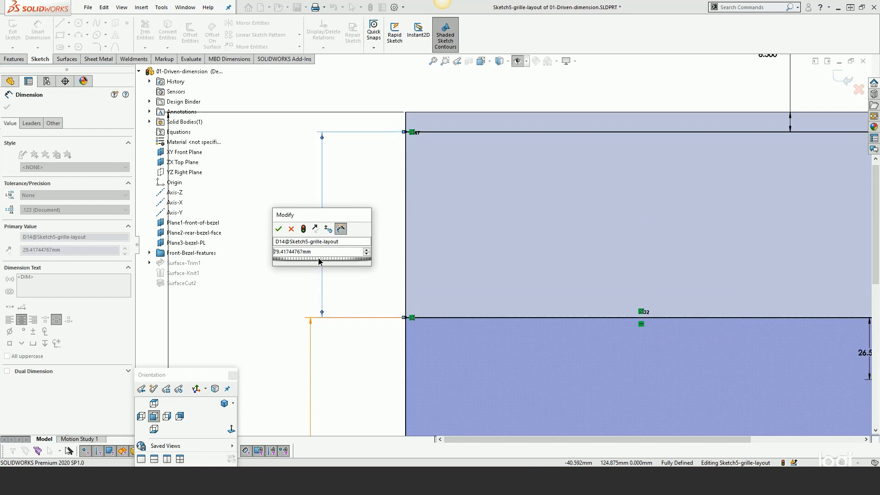
pyautogui.scroll(-2, 318, 258)
pyautogui.scroll(-2, 318, 261)
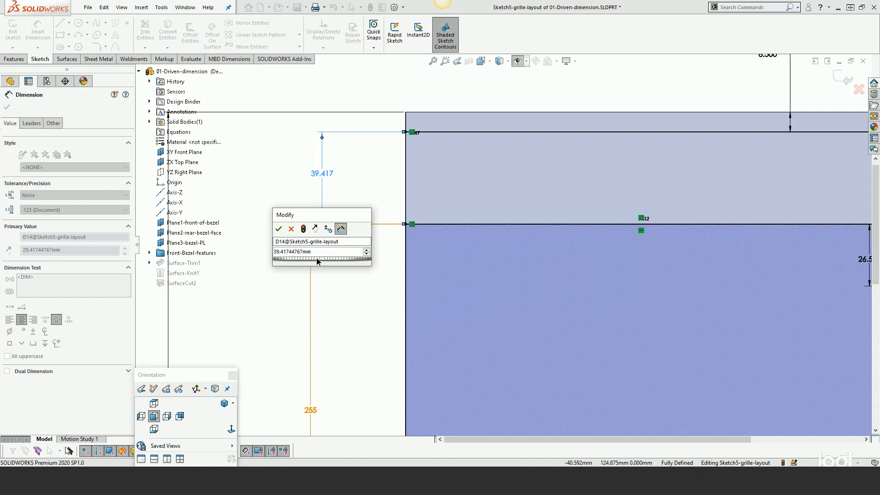
pyautogui.scroll(4, 317, 258)
pyautogui.scroll(-4, 317, 257)
pyautogui.moveTo(321, 218); pyautogui.dragTo(247, 170)
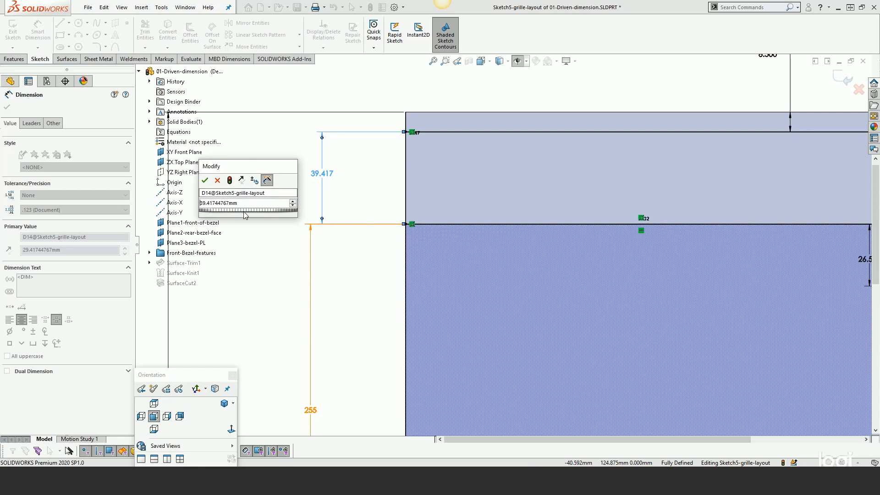
pyautogui.moveTo(244, 211)
pyautogui.mouseDown()
pyautogui.moveTo(254, 211)
pyautogui.moveTo(246, 212)
pyautogui.mouseUp()
pyautogui.moveTo(247, 212)
pyautogui.mouseDown()
pyautogui.moveTo(286, 211)
pyautogui.moveTo(250, 212)
pyautogui.mouseUp()
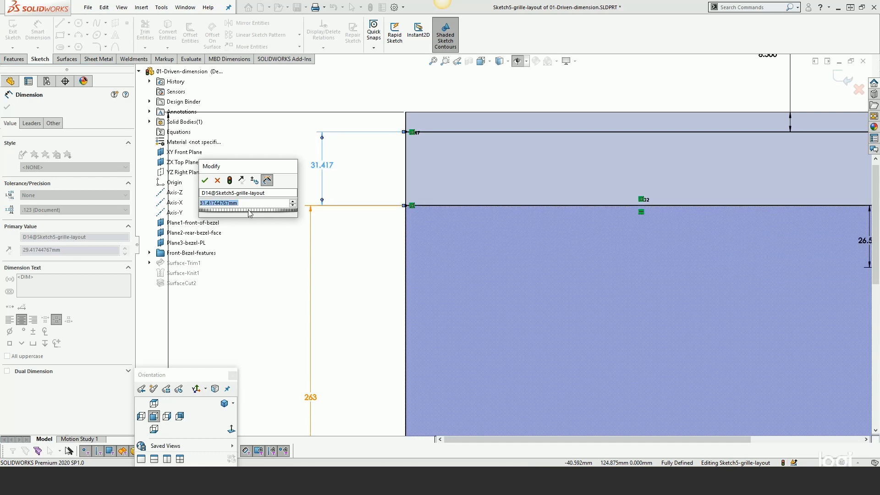
pyautogui.moveTo(248, 210); pyautogui.dragTo(260, 213)
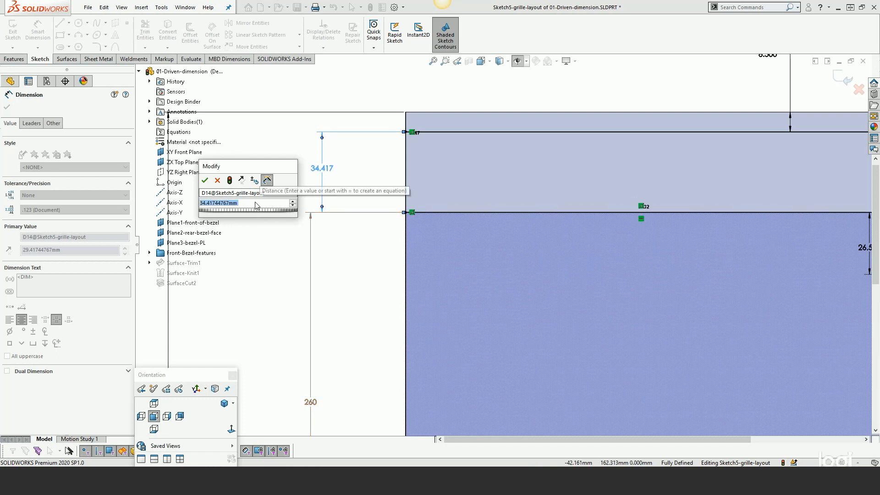
# Step: Set the vertical gap between the two upper grille lines to 34 mm
pyautogui.write('34')
pyautogui.press('Return')
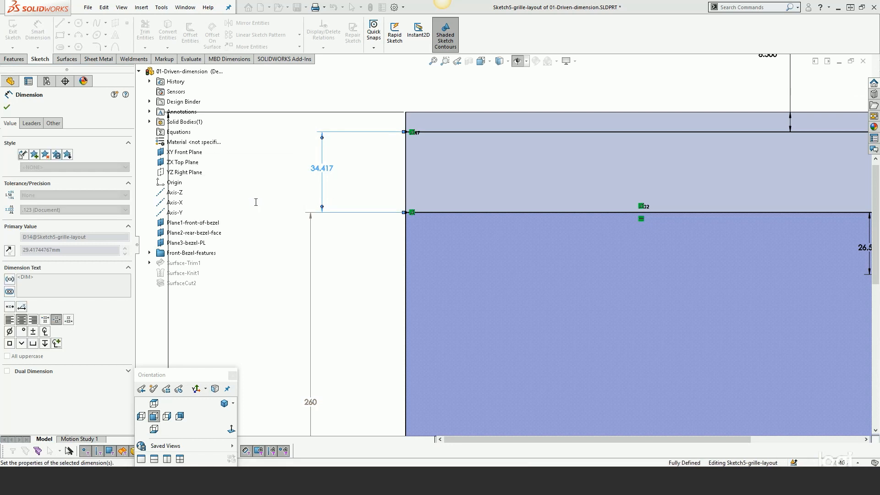
pyautogui.scroll(6, 288, 204)
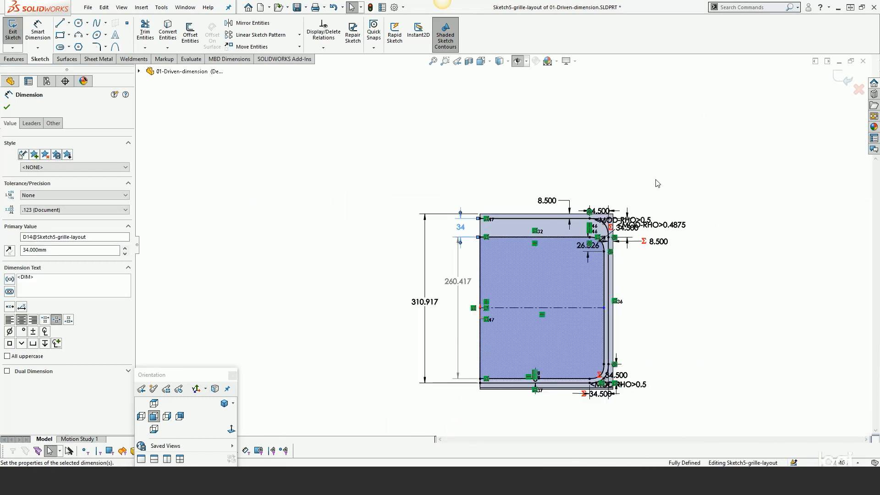
# Step: Exit the grille layout sketch and roll the feature history forward to the end, past SurfaceCut2
pyautogui.click(837, 83)
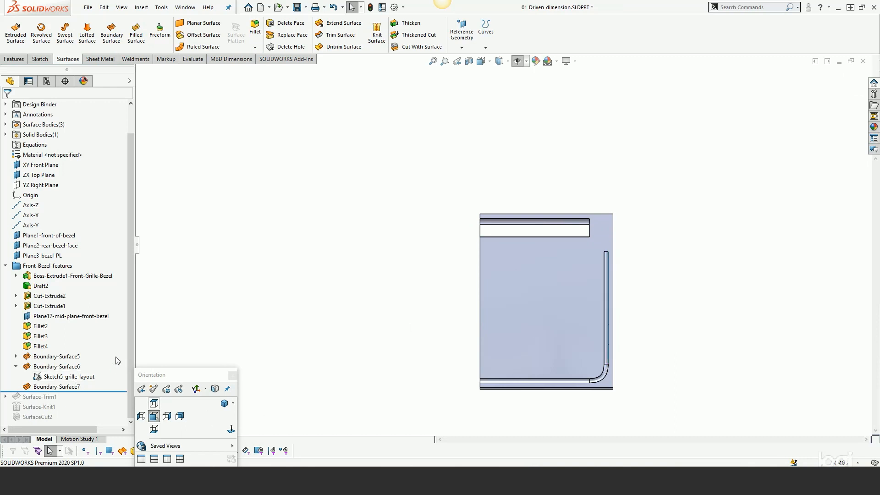
pyautogui.moveTo(92, 391); pyautogui.dragTo(91, 421)
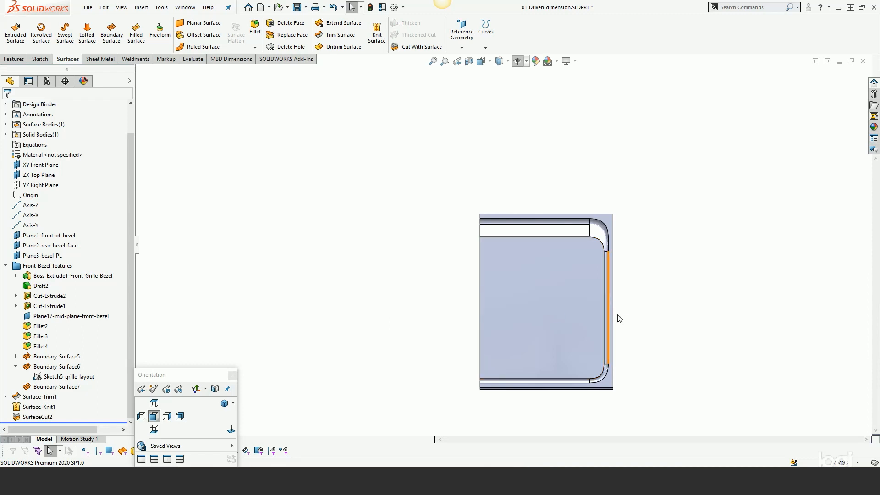
pyautogui.scroll(-2, 621, 351)
pyautogui.scroll(-1, 648, 289)
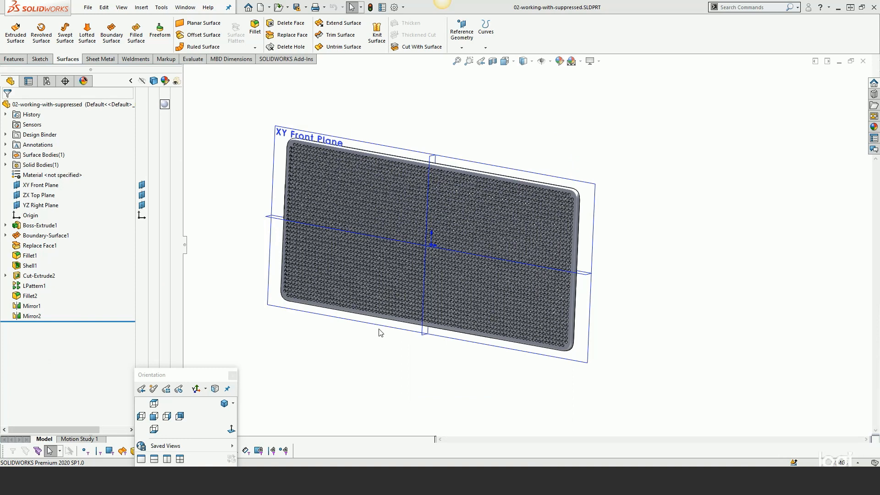
# Step: Roll the perforated grille part back to just after LPattern1, leaving out Fillet2 and both mirrors
pyautogui.moveTo(385, 339)
pyautogui.mouseDown(button='middle')
pyautogui.moveTo(370, 339)
pyautogui.moveTo(376, 352)
pyautogui.mouseUp(button='middle')
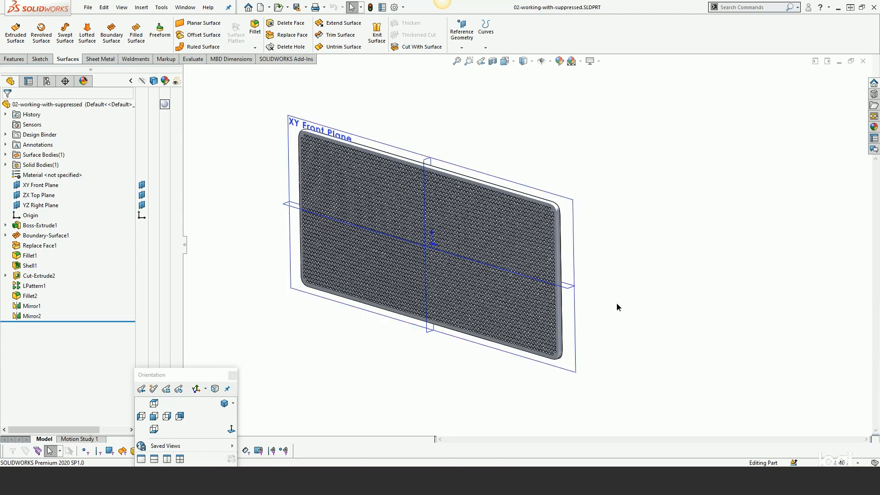
pyautogui.moveTo(617, 304); pyautogui.dragTo(645, 275, button='middle')
pyautogui.scroll(1, 660, 299)
pyautogui.scroll(-1, 412, 242)
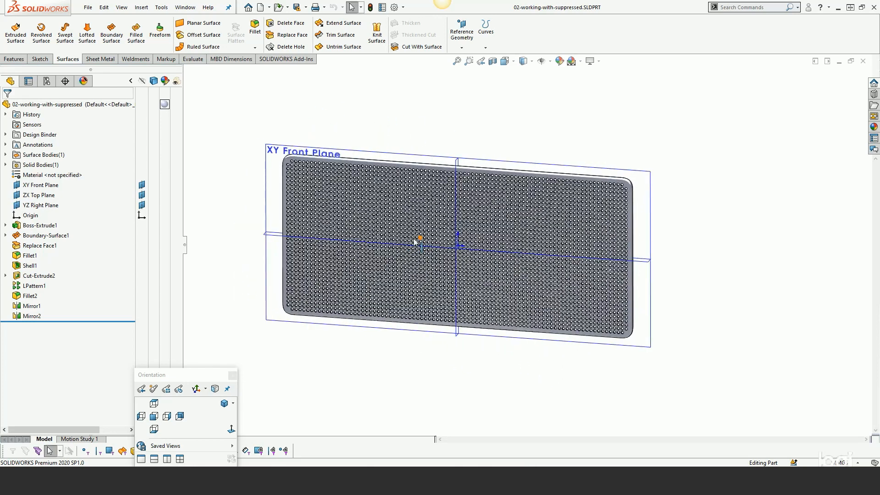
pyautogui.scroll(-2, 414, 241)
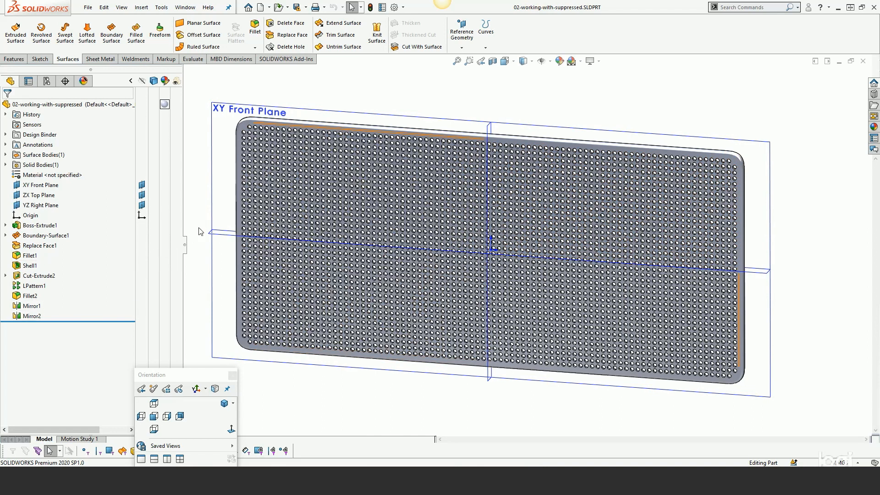
pyautogui.click(67, 320)
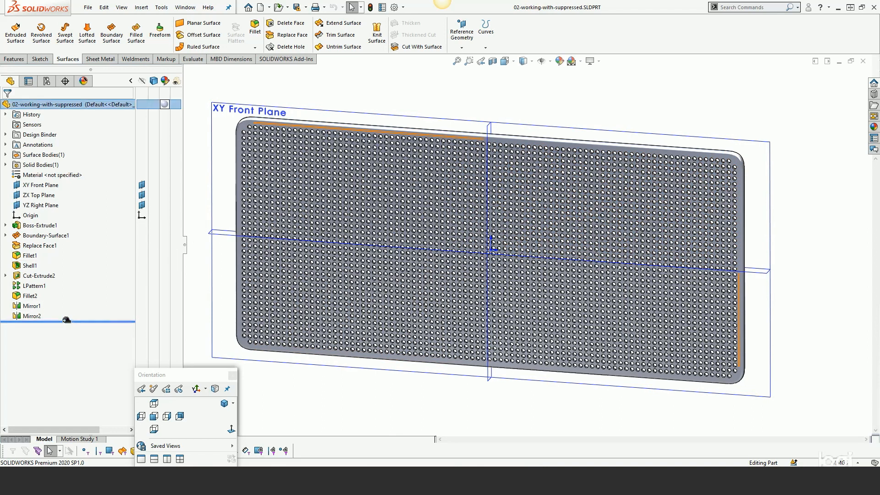
pyautogui.moveTo(67, 320); pyautogui.dragTo(66, 293)
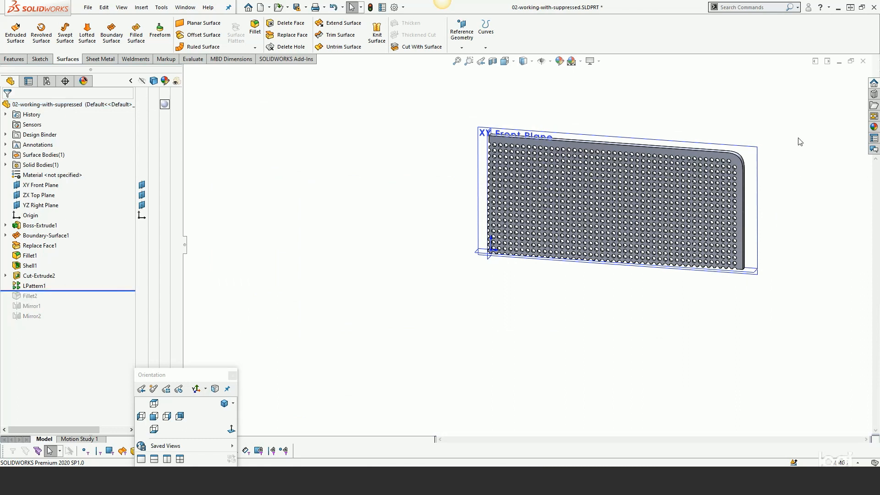
# Step: Suppress the LPattern1 hole pattern in the perforated grille part
pyautogui.scroll(-3, 690, 192)
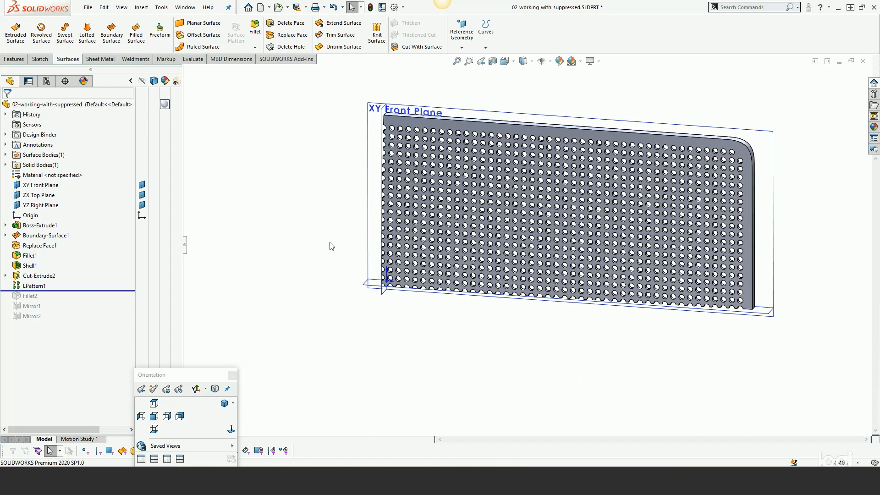
pyautogui.click(154, 416)
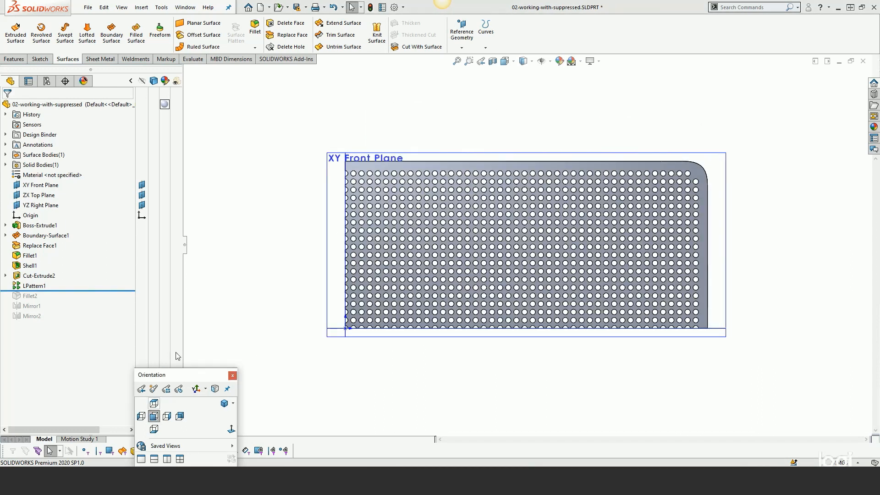
pyautogui.scroll(-2, 341, 330)
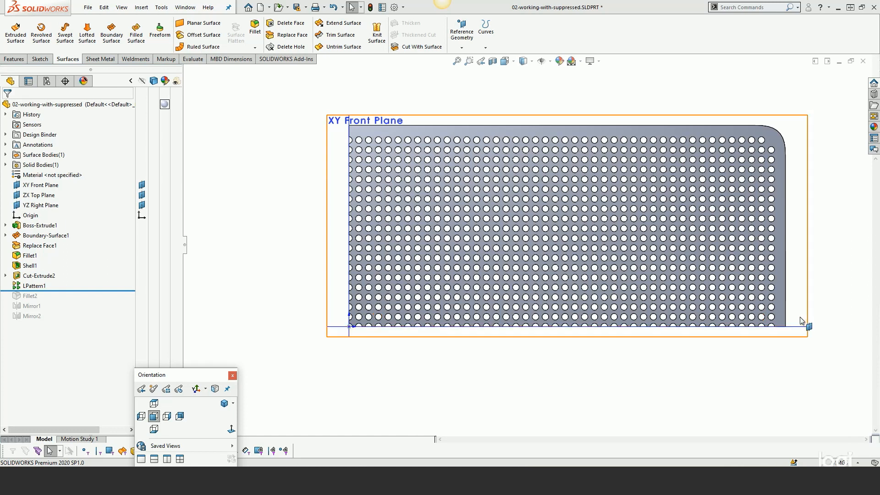
pyautogui.rightClick(24, 286)
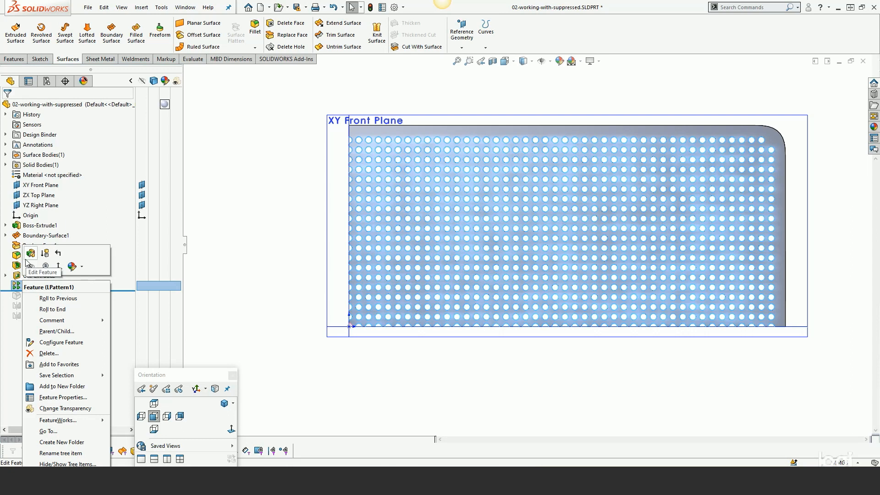
pyautogui.click(245, 267)
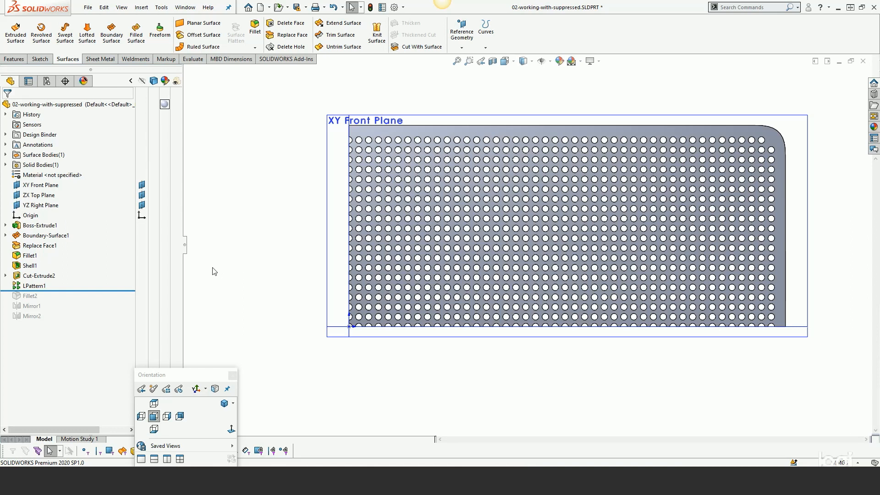
pyautogui.rightClick(31, 286)
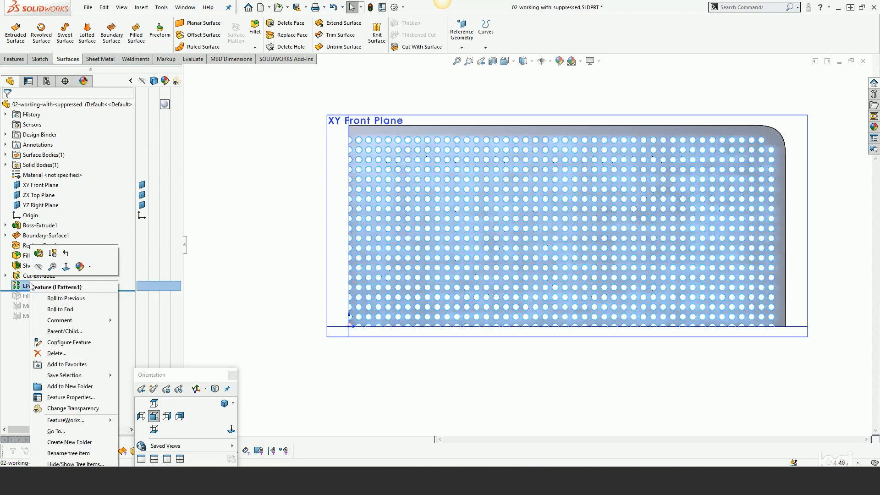
pyautogui.click(51, 256)
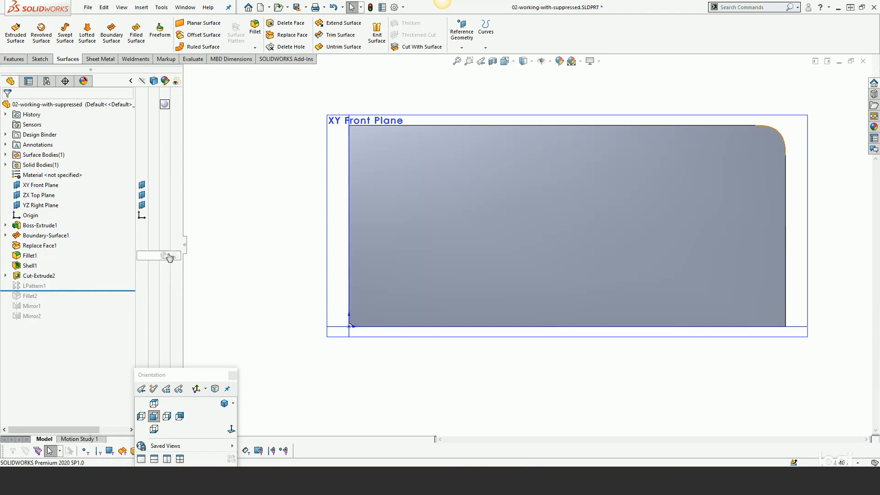
# Step: Set the hole diameter of the seed cut Cut-Extrude2 to 1 mm
pyautogui.click(40, 276)
pyautogui.click(5, 275)
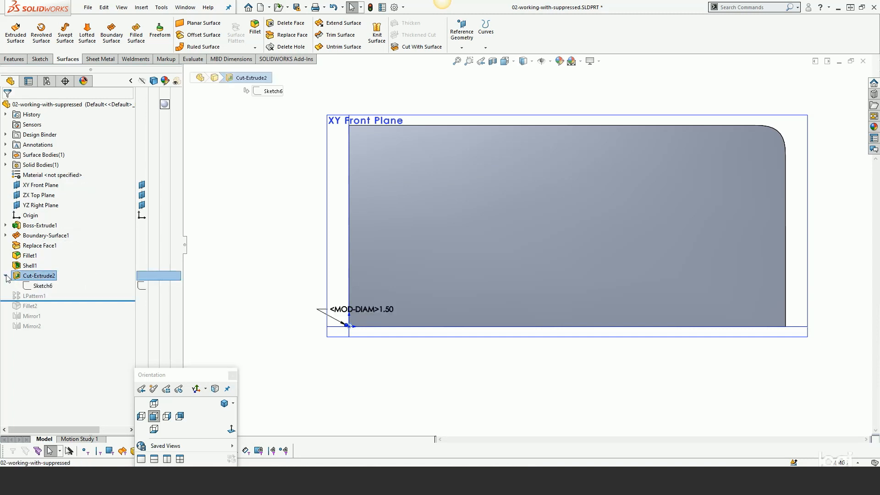
pyautogui.doubleClick(390, 310)
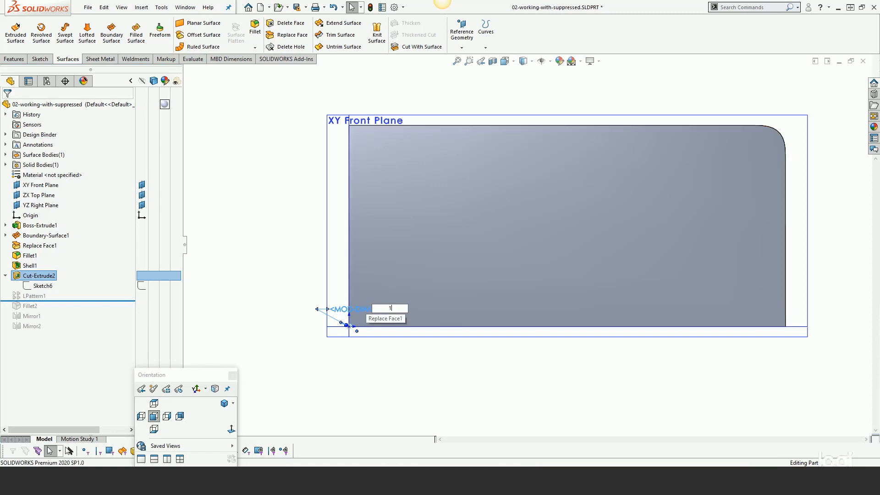
pyautogui.press('Escape')
pyautogui.click(276, 248)
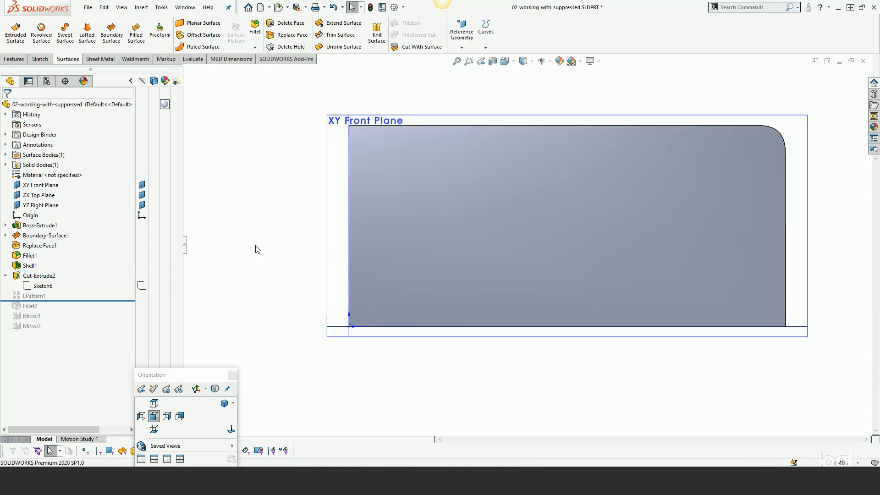
# Step: Edit the suppressed LPattern1 feature and set its Direction 2 spacing to 1.75 mm
pyautogui.rightClick(26, 297)
pyautogui.click(35, 254)
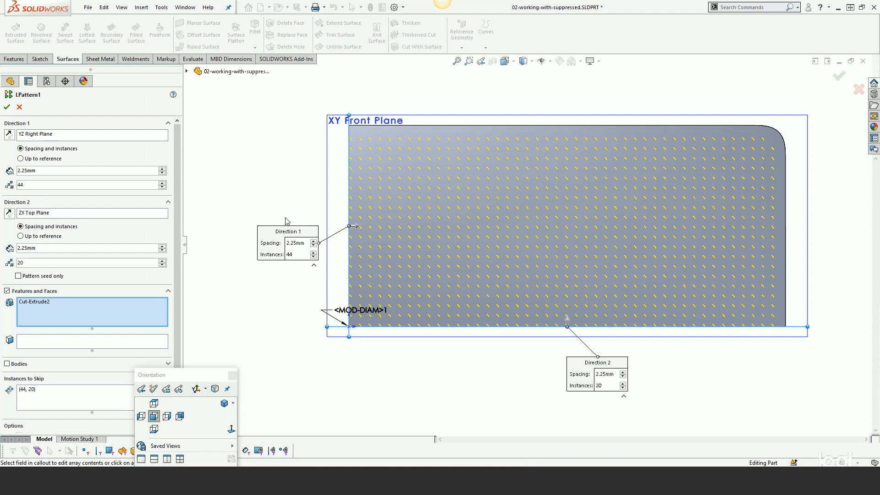
pyautogui.scroll(-3, 178, 338)
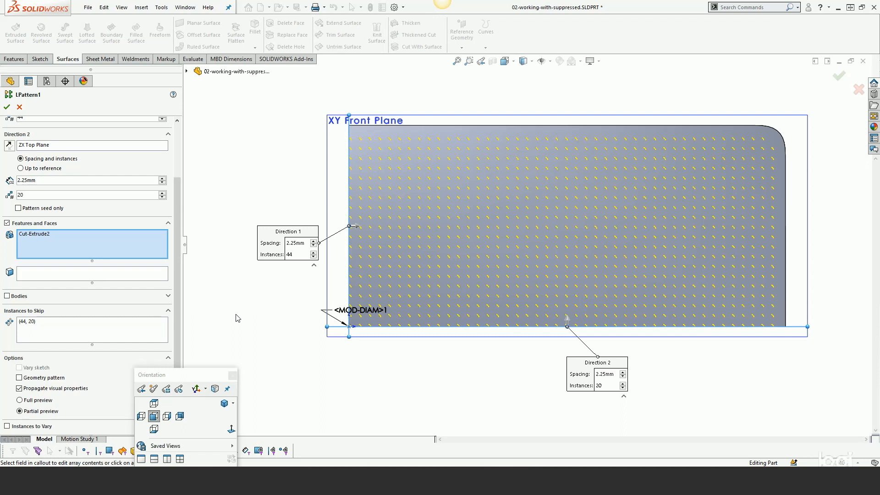
pyautogui.scroll(-2, 379, 321)
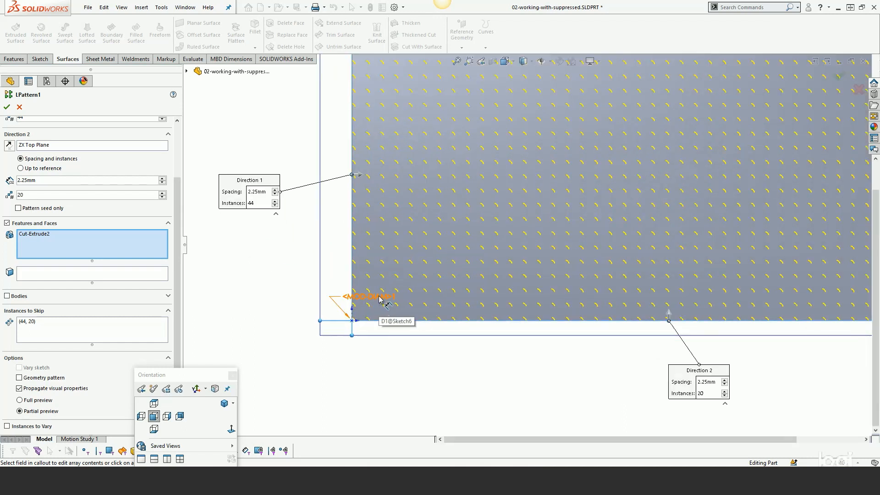
pyautogui.scroll(-2, 379, 298)
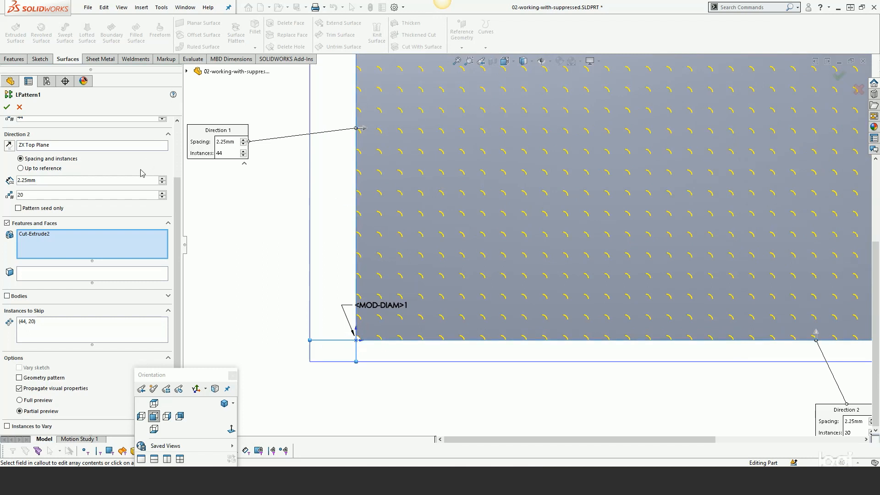
pyautogui.click(76, 180)
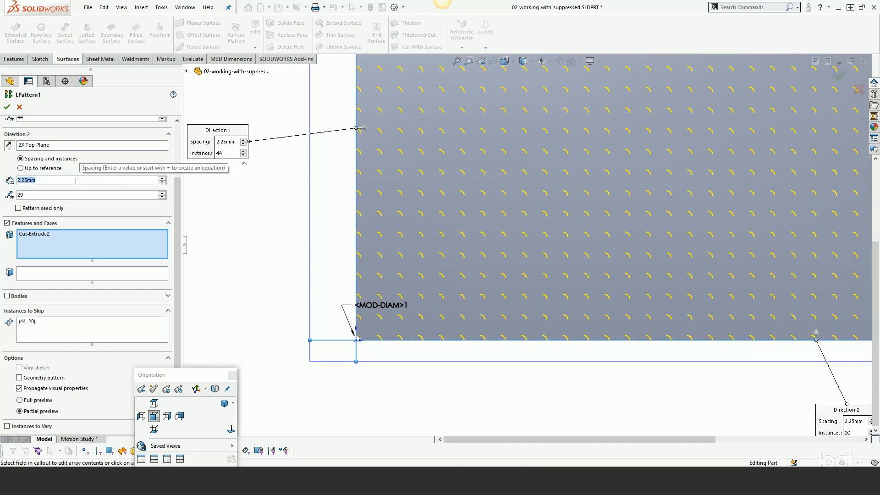
pyautogui.write('1')
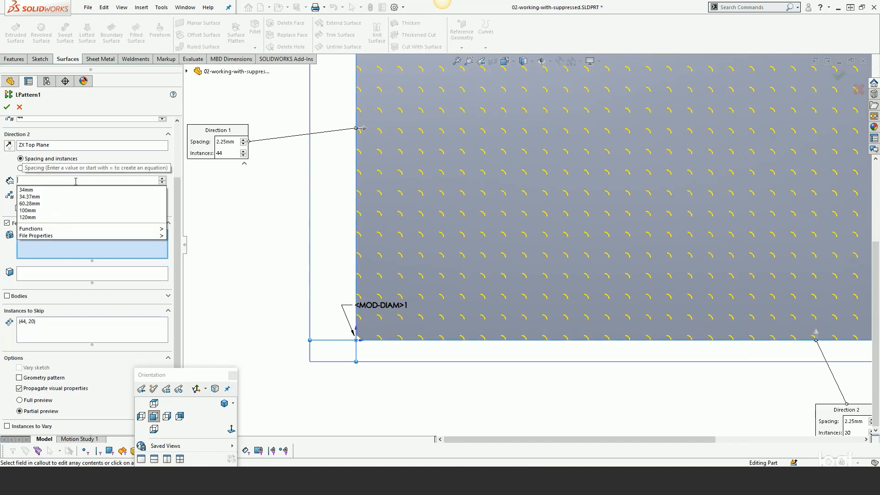
pyautogui.write('.75')
pyautogui.press('Return')
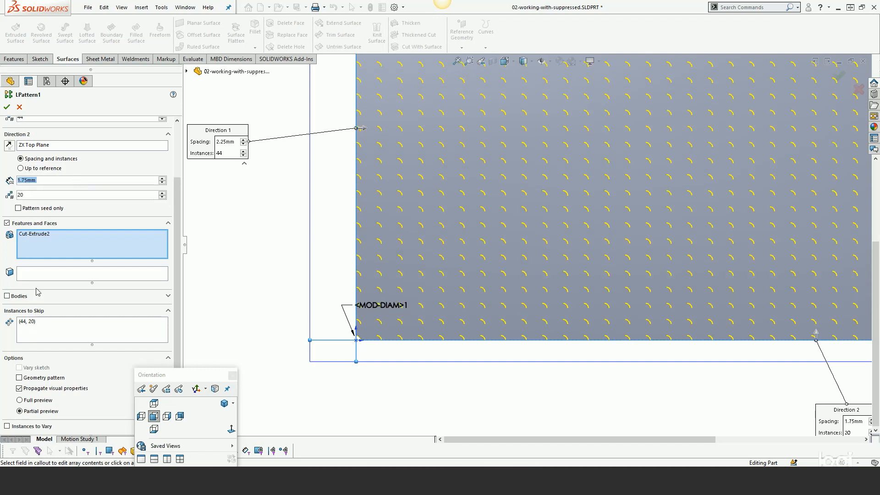
# Step: Try a Direction 2 spacing of 31.75 mm in LPattern1
pyautogui.write('31.75')
pyautogui.press('Return')
pyautogui.scroll(3, 178, 189)
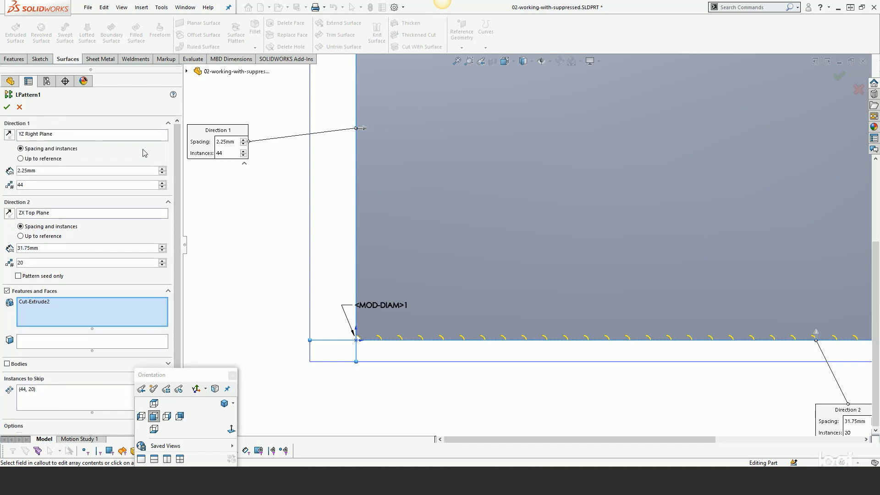
# Step: Set the Direction 1 spacing of LPattern1 to 1.75 mm
pyautogui.doubleClick(38, 171)
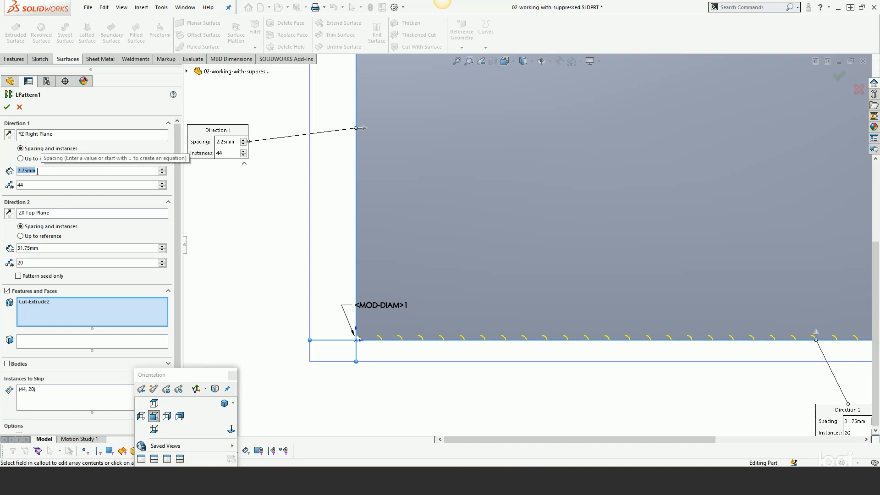
pyautogui.write('1.75')
pyautogui.press('Return')
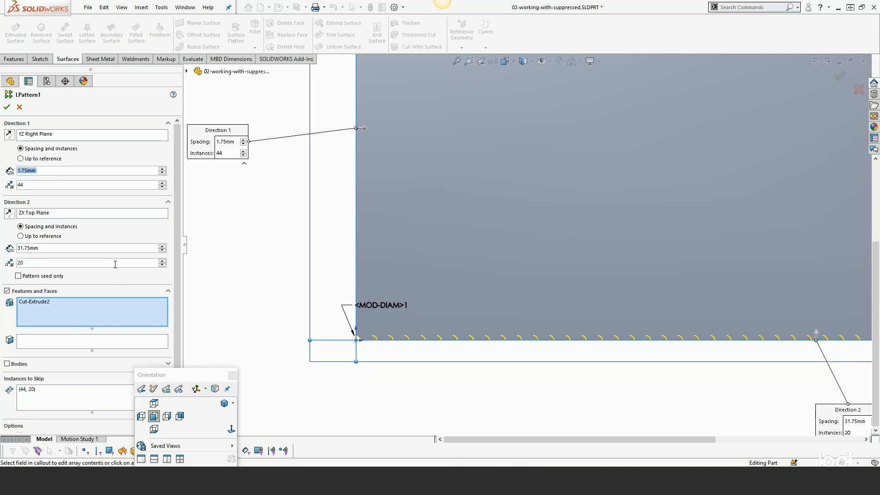
# Step: Correct the Direction 2 spacing of LPattern1 to 1.75 mm
pyautogui.scroll(7, 220, 267)
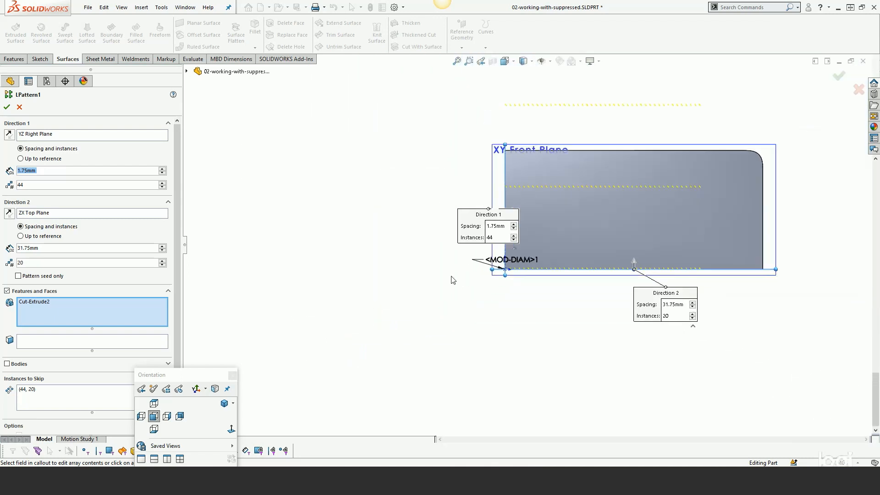
pyautogui.scroll(-3, 598, 202)
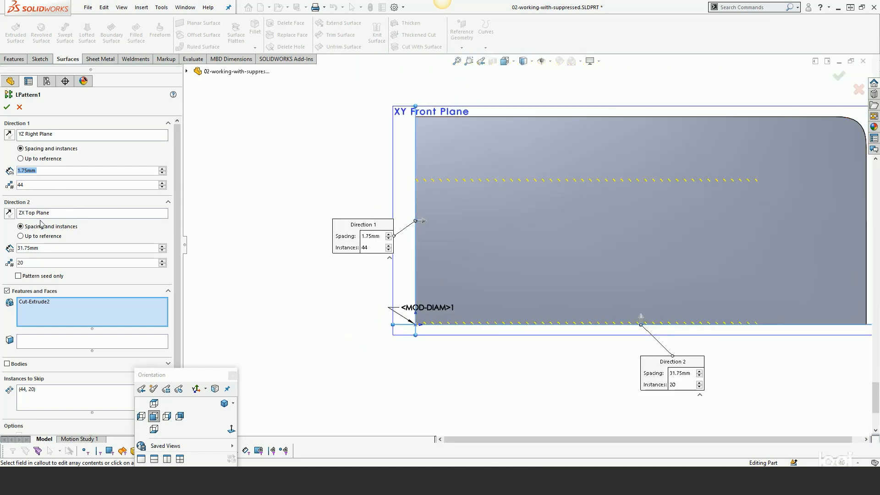
pyautogui.click(46, 248)
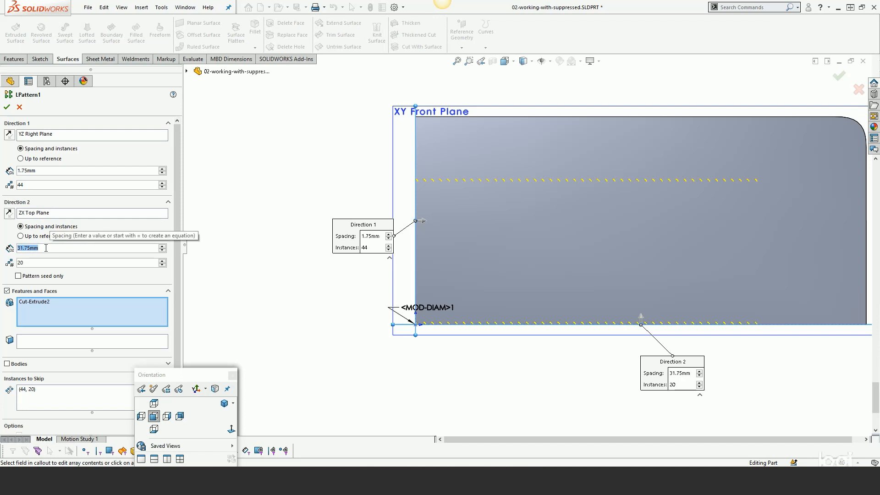
pyautogui.write('1.75')
pyautogui.press('Return')
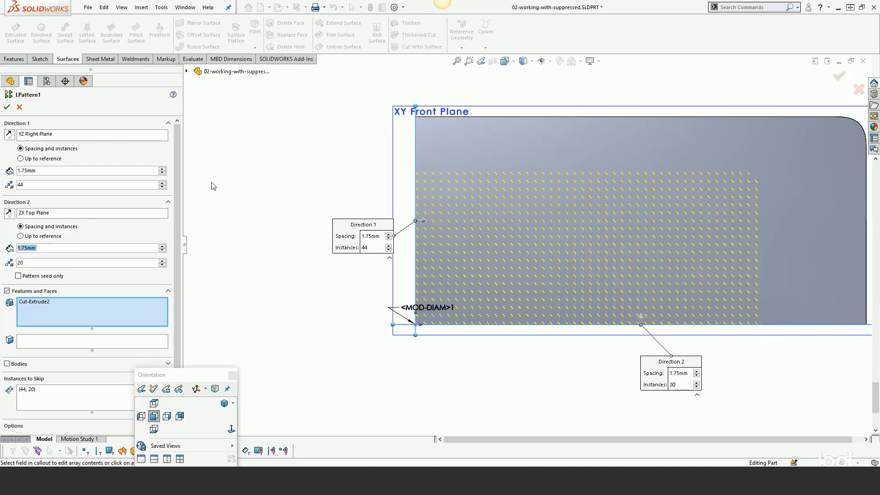
# Step: Increase the Direction 1 instance count of LPattern1 to 56
pyautogui.click(162, 183)
pyautogui.click(162, 183)
pyautogui.click(162, 183)
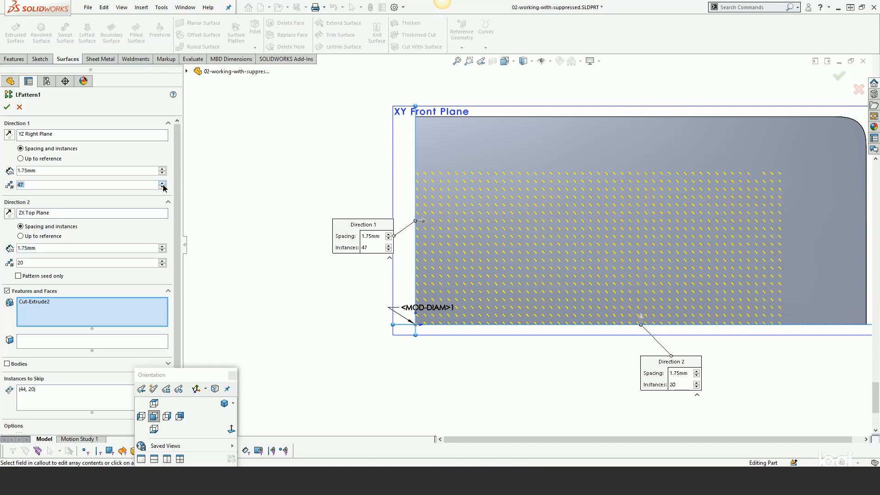
pyautogui.doubleClick(162, 183)
pyautogui.click(162, 183)
pyautogui.click(162, 183)
pyautogui.click(163, 183)
pyautogui.click(162, 183)
pyautogui.click(162, 182)
pyautogui.click(162, 183)
pyautogui.click(162, 183)
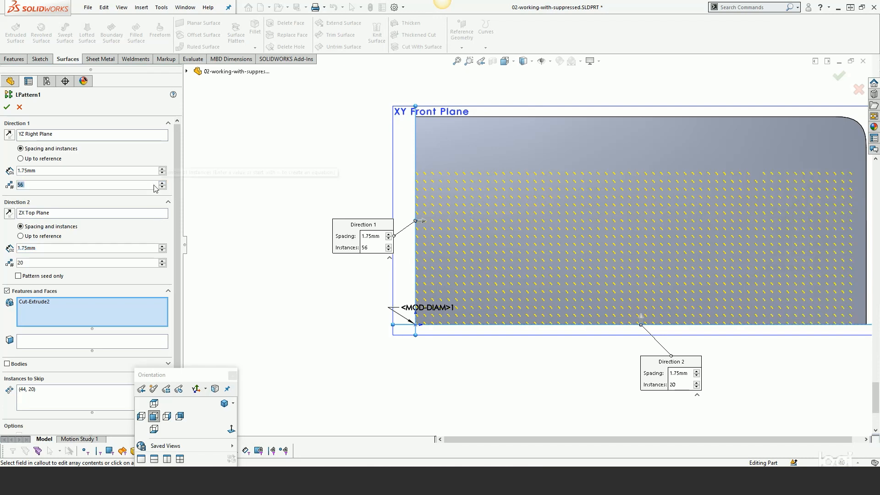
# Step: Increase the Direction 2 instance count of LPattern1 to 26
pyautogui.click(160, 262)
pyautogui.click(160, 261)
pyautogui.click(160, 262)
pyautogui.click(161, 262)
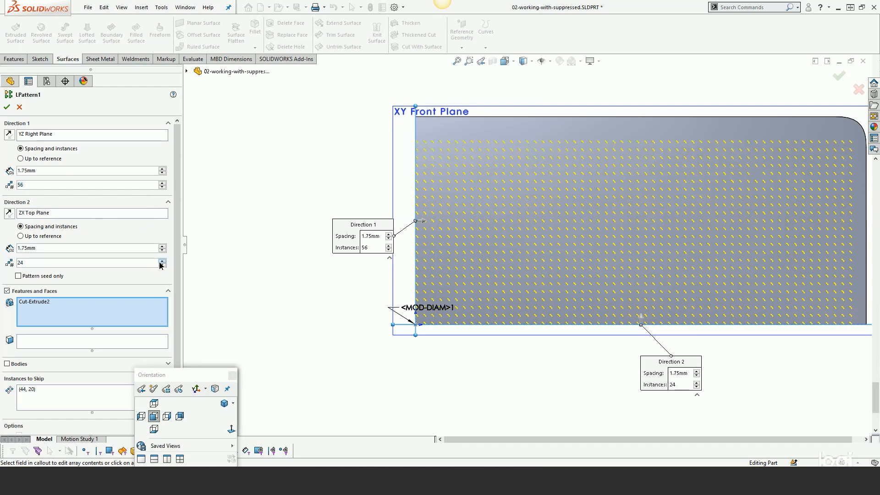
pyautogui.click(161, 261)
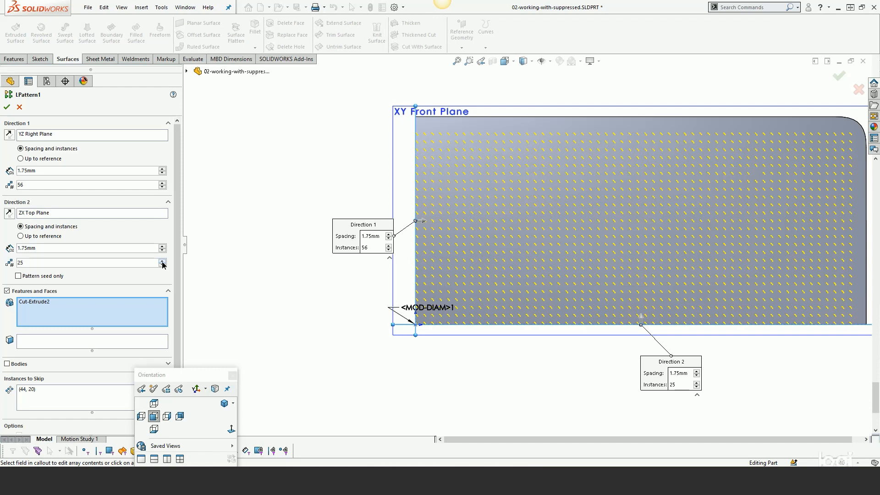
pyautogui.click(162, 261)
# Step: Remove the skipped instance (44, 20) from LPattern1 so that hole is patterned again
pyautogui.click(39, 390)
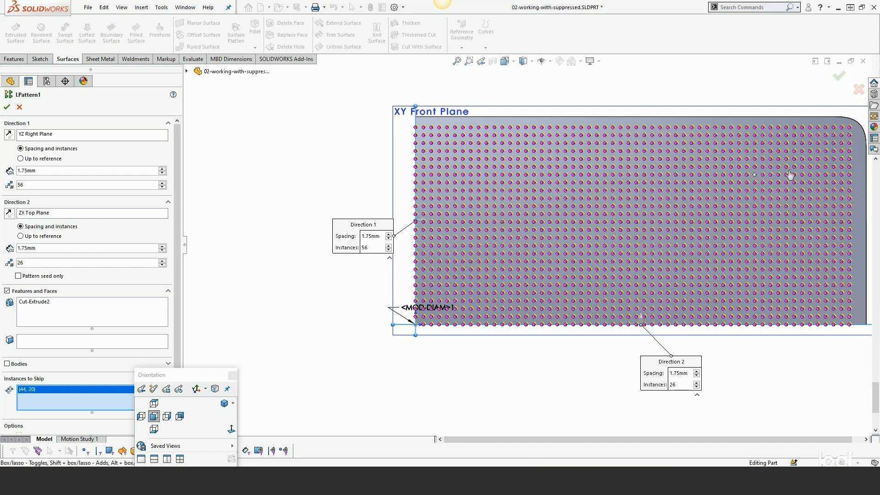
pyautogui.rightClick(48, 390)
pyautogui.click(63, 397)
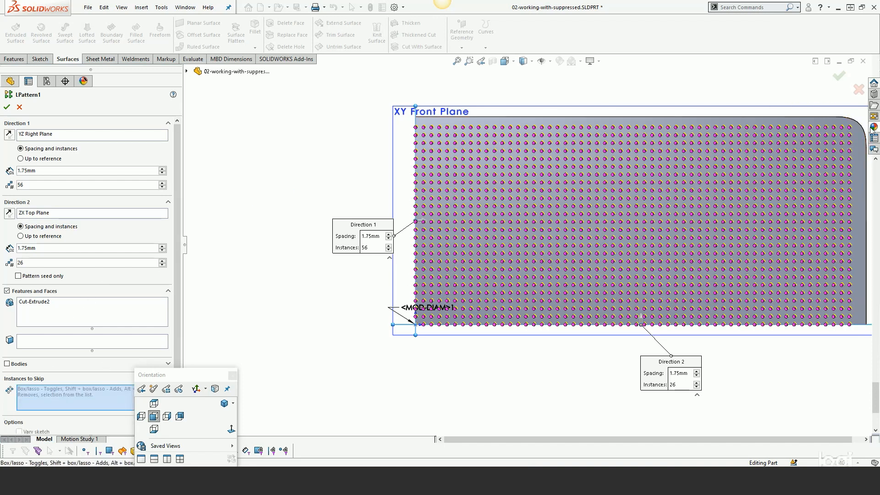
# Step: Skip the pattern instances (56, 26), (55, 26) and (56, 25) at the grille's rounded corner
pyautogui.scroll(-5, 846, 116)
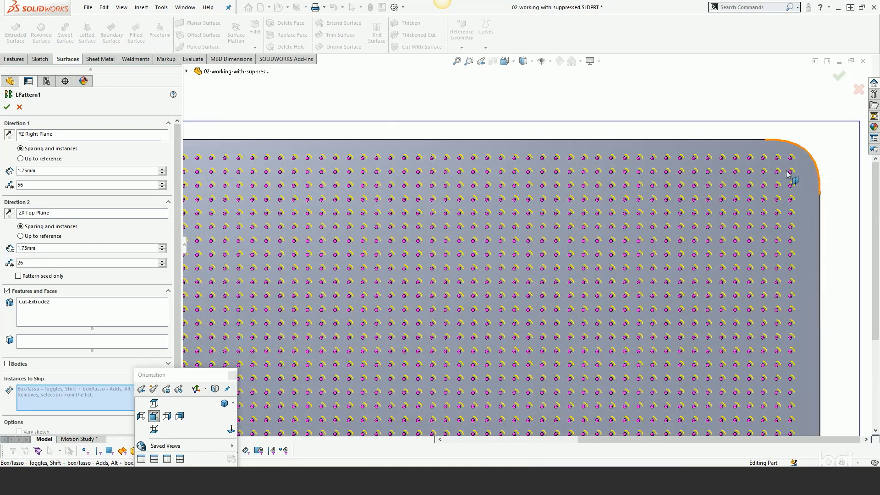
pyautogui.click(764, 162)
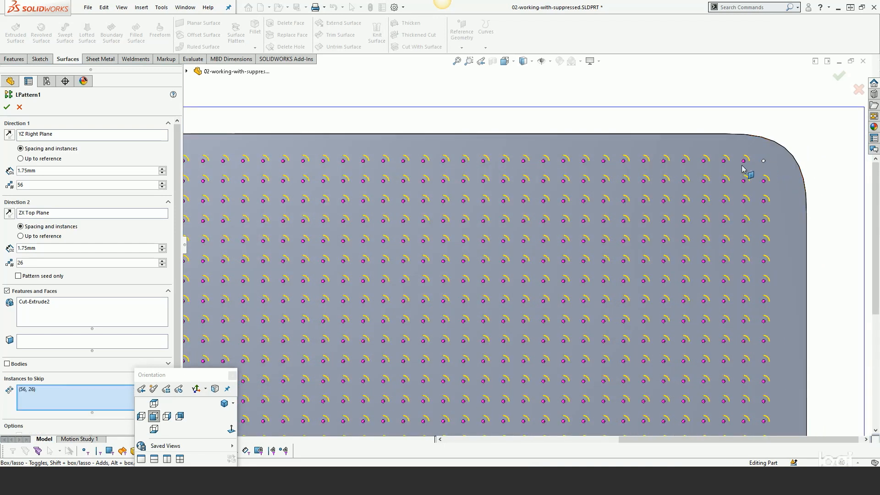
pyautogui.click(744, 161)
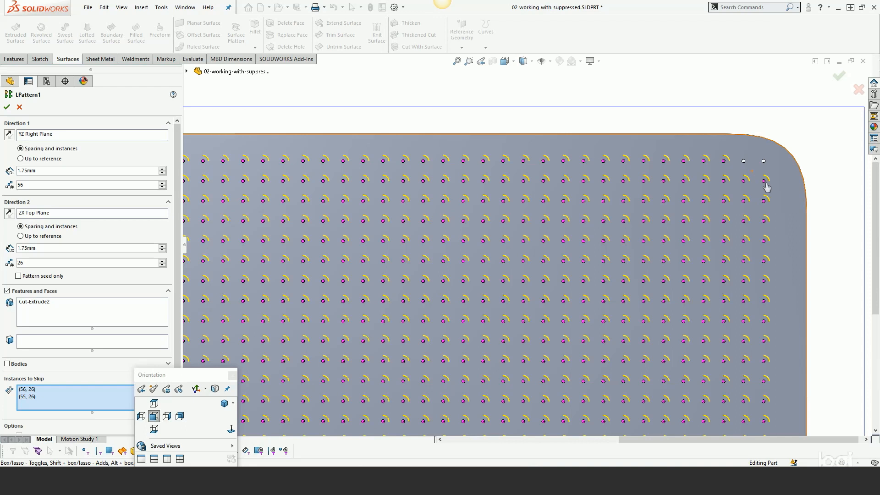
pyautogui.click(763, 182)
pyautogui.scroll(3, 763, 186)
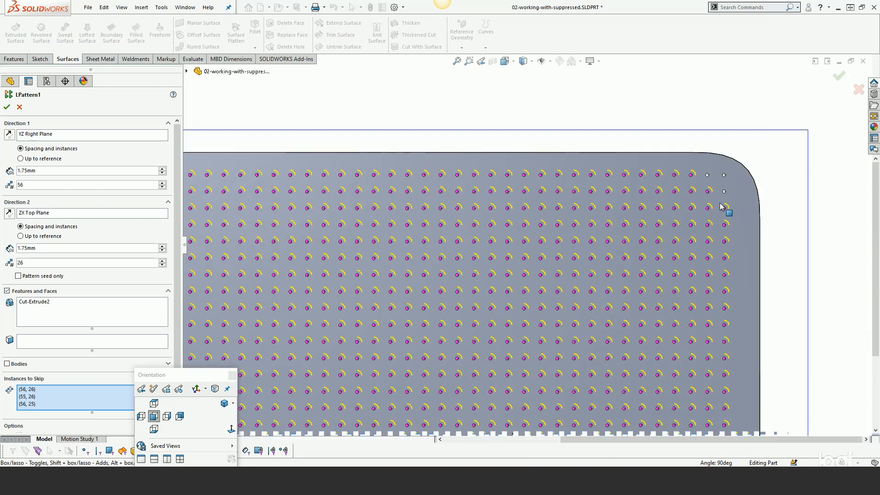
pyautogui.scroll(4, 728, 225)
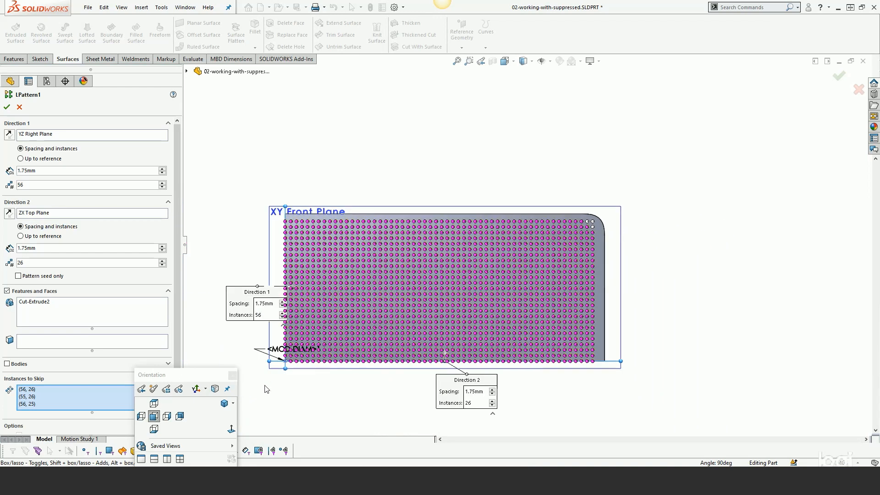
# Step: Apply the edited LPattern1 definition with its new instance counts and skipped corner instances
pyautogui.scroll(-1, 293, 372)
pyautogui.scroll(-1, 293, 372)
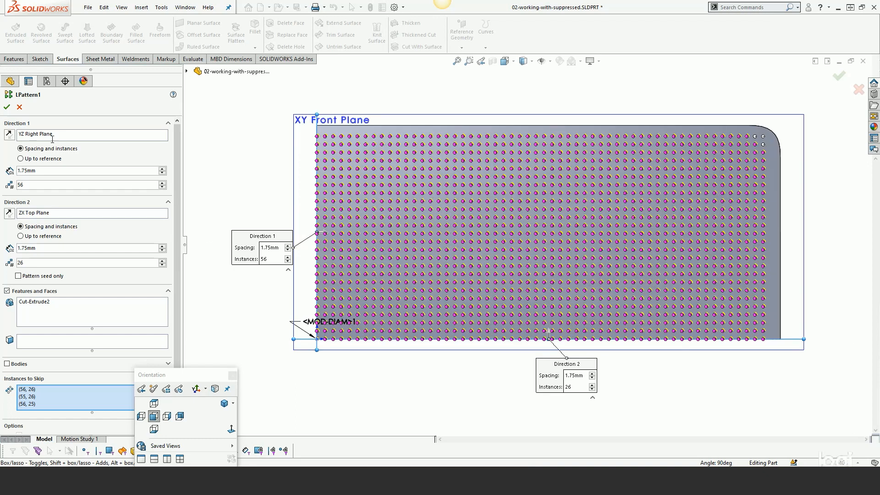
pyautogui.click(7, 107)
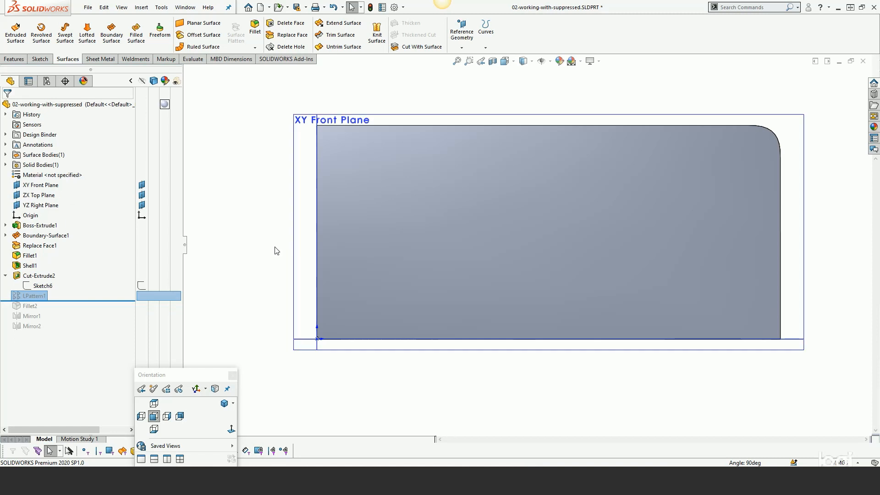
# Step: Unsuppress LPattern1 to rebuild the perforated grille, and roll the feature history forward past Mirror2
pyautogui.rightClick(33, 296)
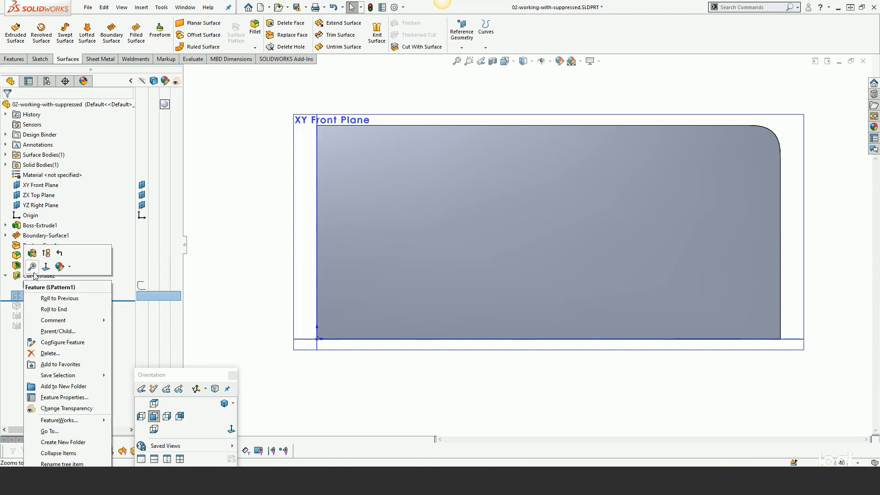
pyautogui.click(32, 267)
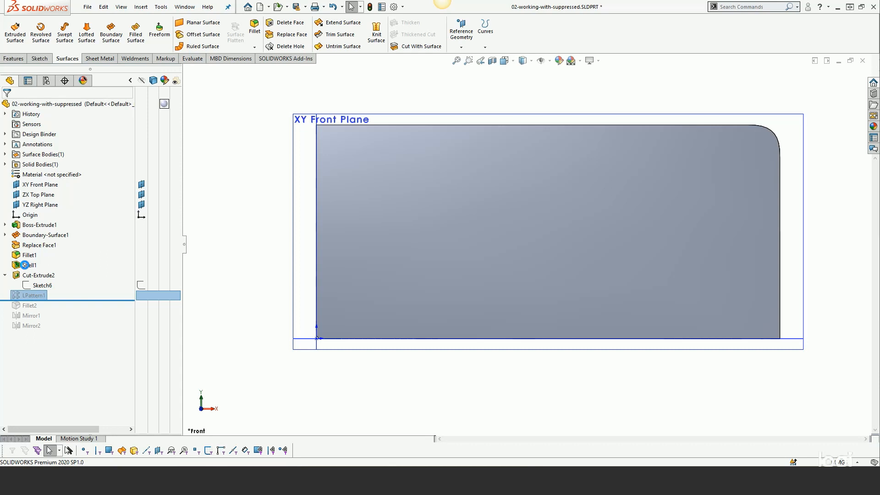
pyautogui.press('space')
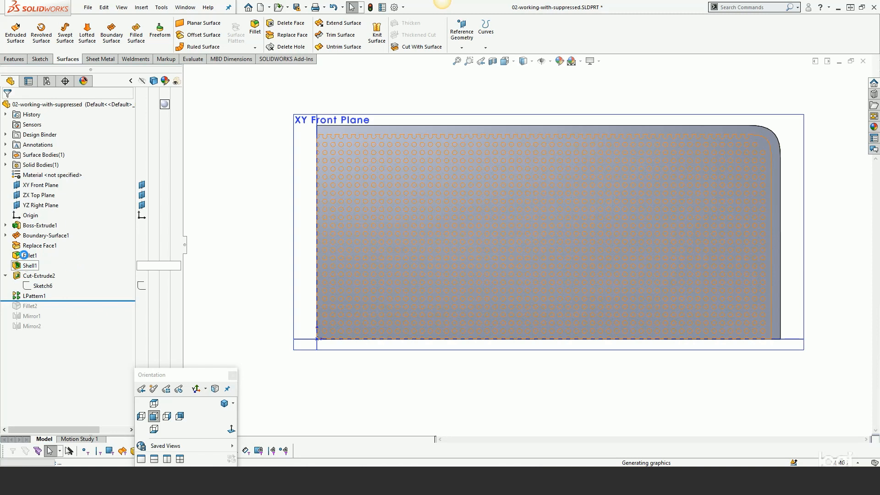
pyautogui.moveTo(35, 269)
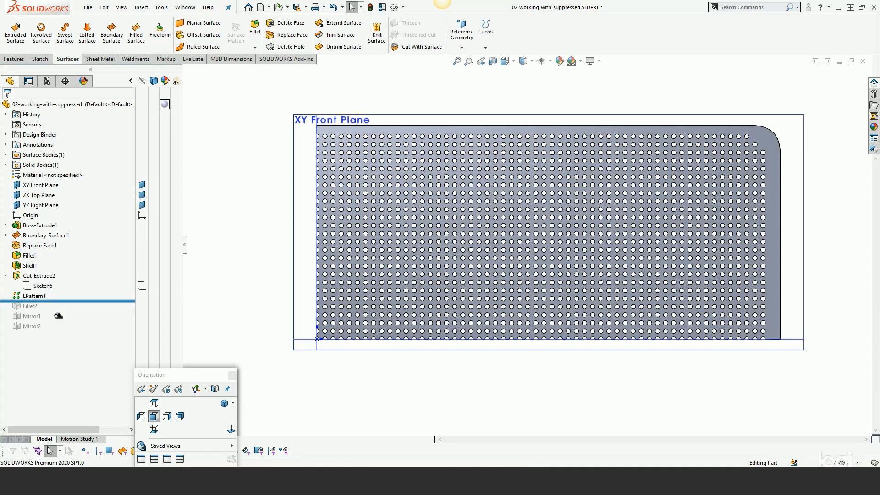
pyautogui.click(59, 298)
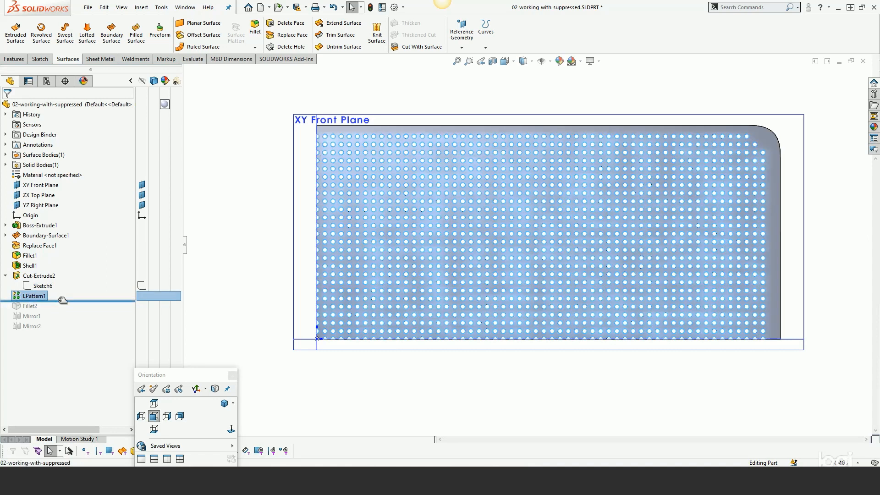
pyautogui.moveTo(61, 300); pyautogui.dragTo(56, 335)
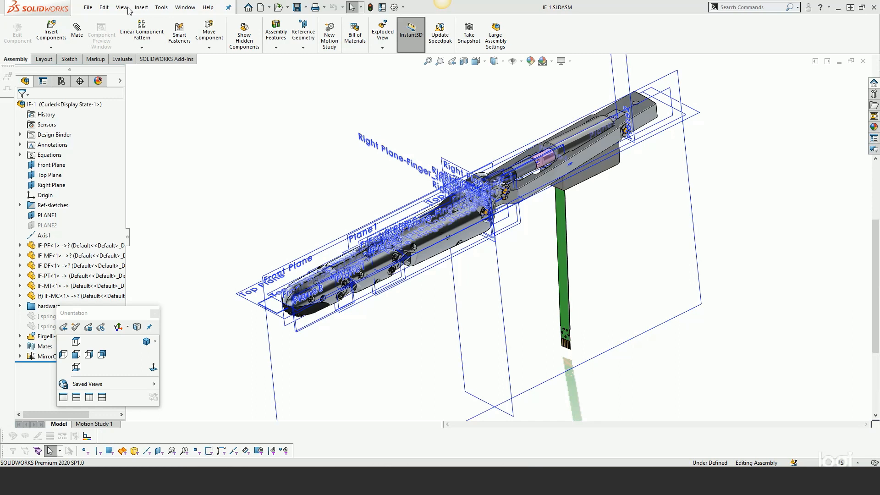
# Step: Toggle Hide All Types repeatedly in the IF-1 assembly to compare the finger with and without its reference planes
pyautogui.click(128, 8)
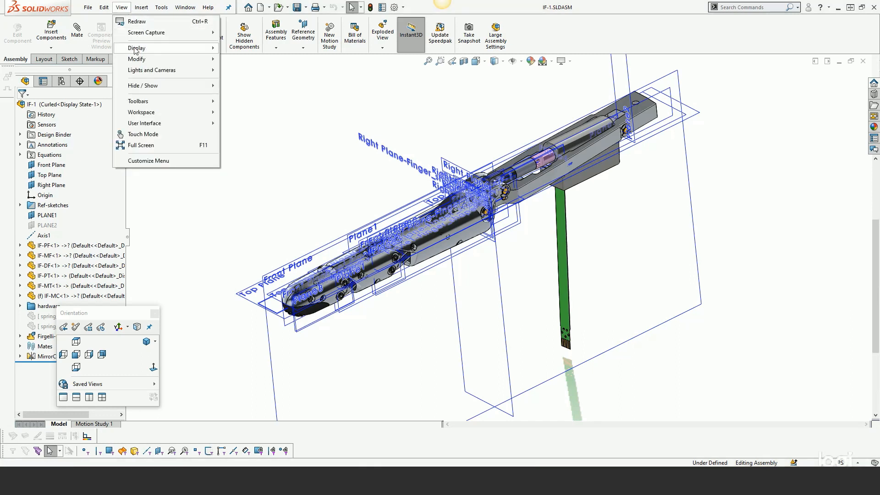
pyautogui.moveTo(135, 50)
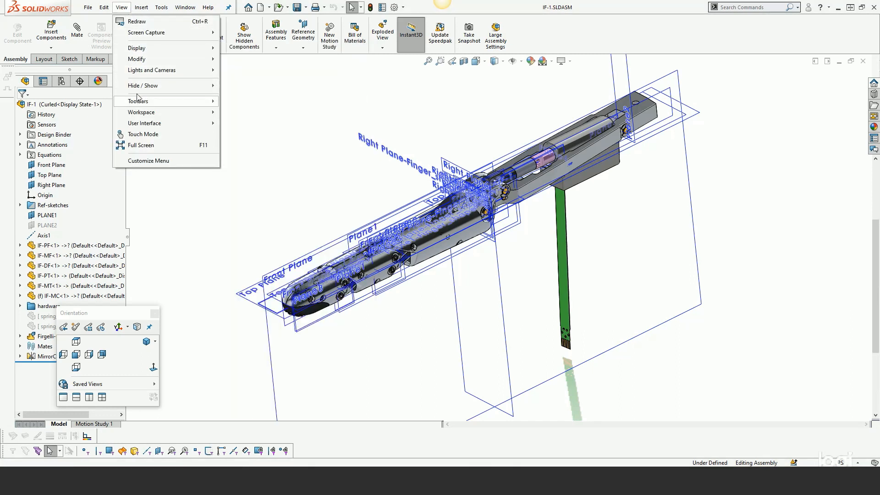
pyautogui.moveTo(138, 88)
pyautogui.click(250, 86)
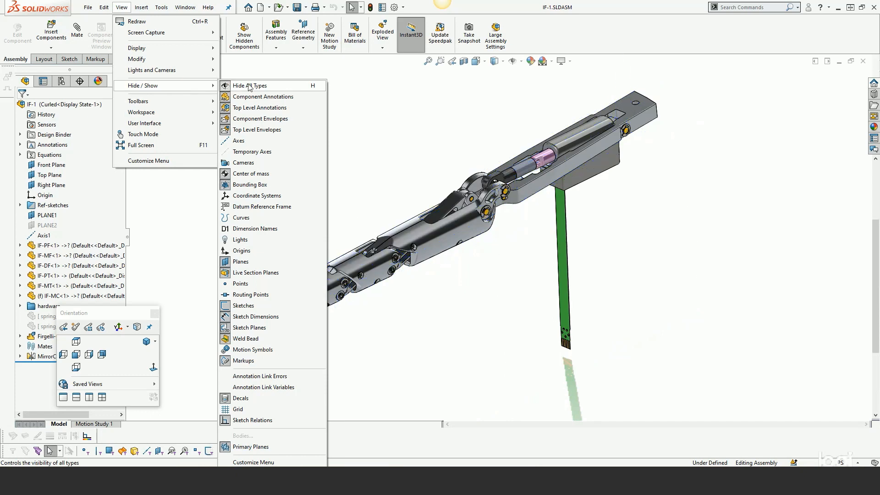
pyautogui.click(250, 86)
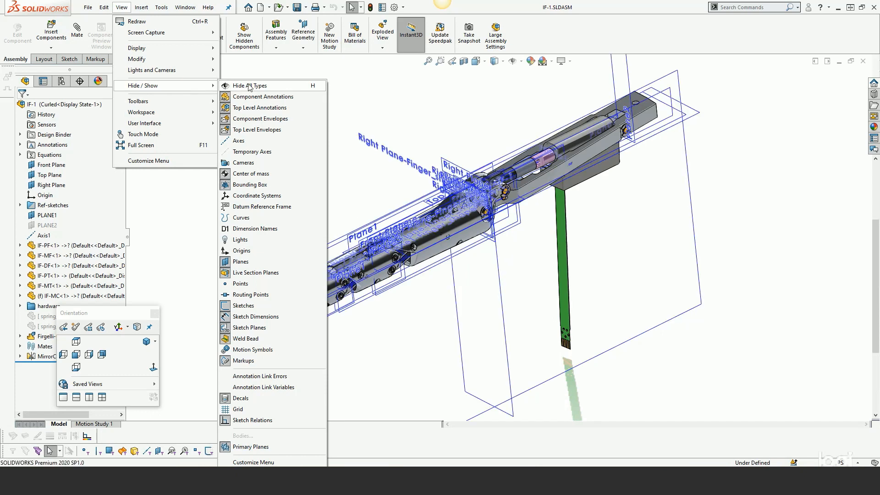
pyautogui.click(242, 70)
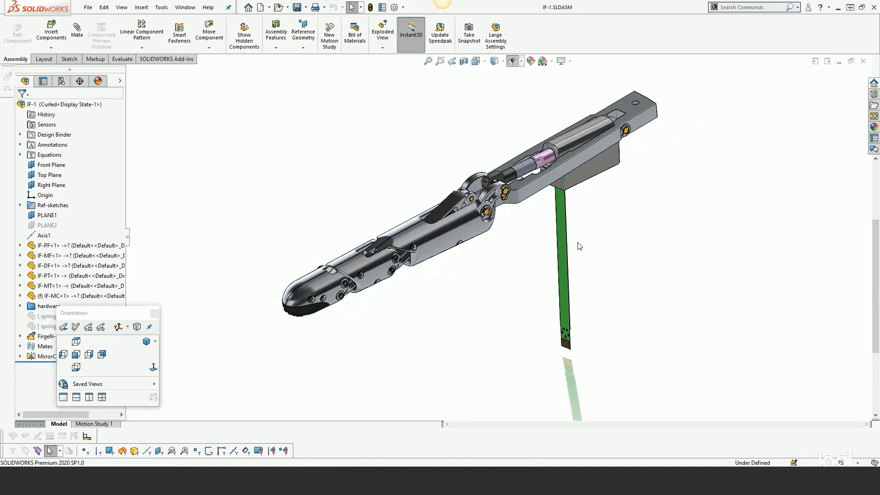
pyautogui.press('h')
pyautogui.press('h')
pyautogui.press('h')
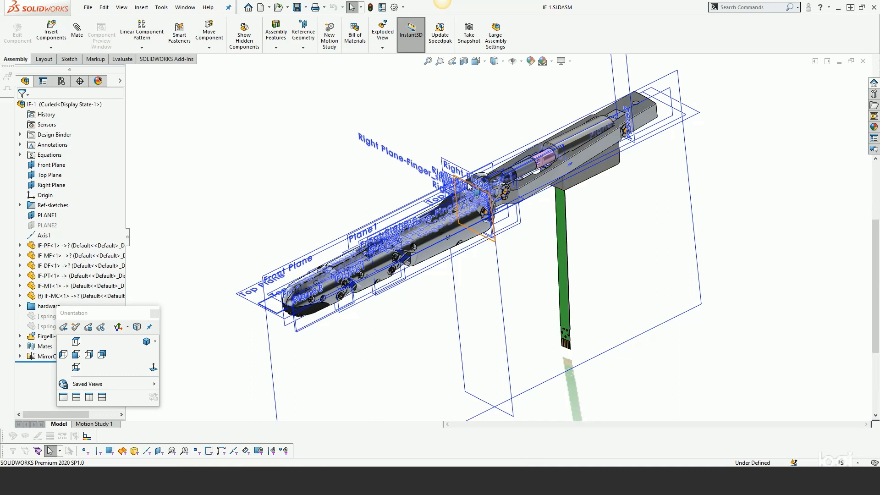
# Step: Hide all reference geometry types in the IF-1 assembly for a clean close-up of the finger's knuckle joint
pyautogui.scroll(-4, 473, 196)
pyautogui.scroll(-3, 473, 197)
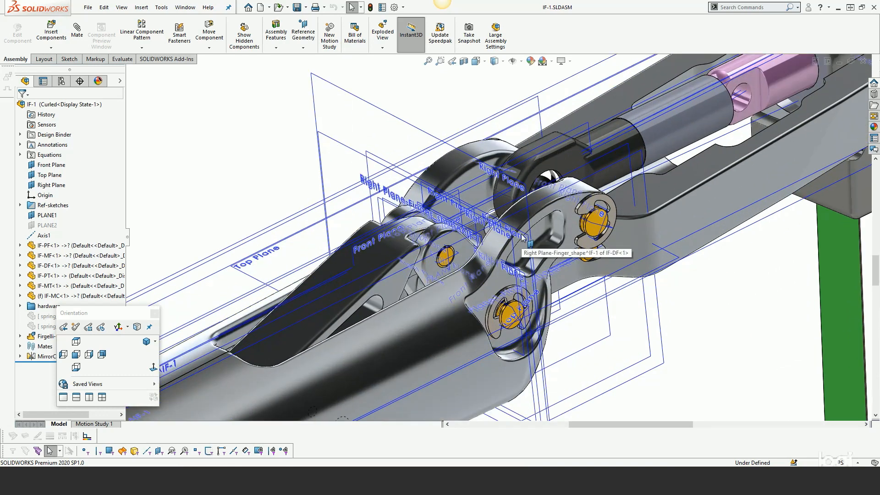
pyautogui.scroll(3, 524, 238)
pyautogui.moveTo(523, 237); pyautogui.dragTo(439, 267, button='middle')
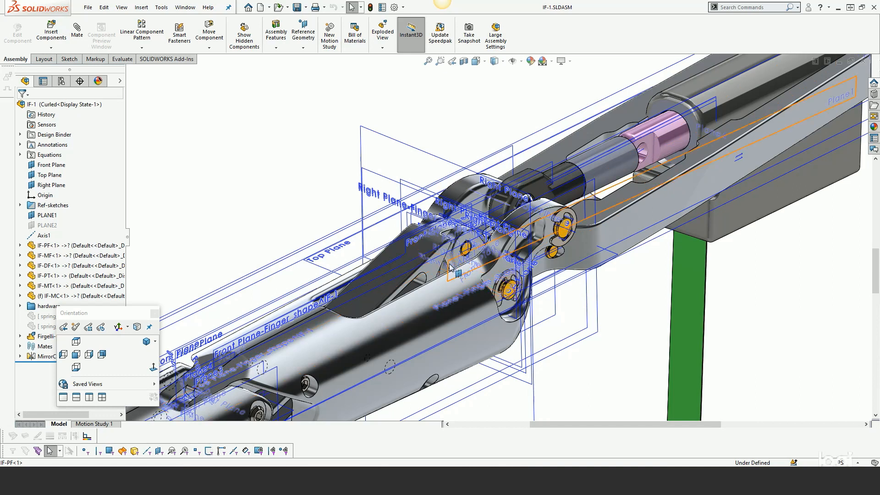
pyautogui.scroll(-2, 450, 267)
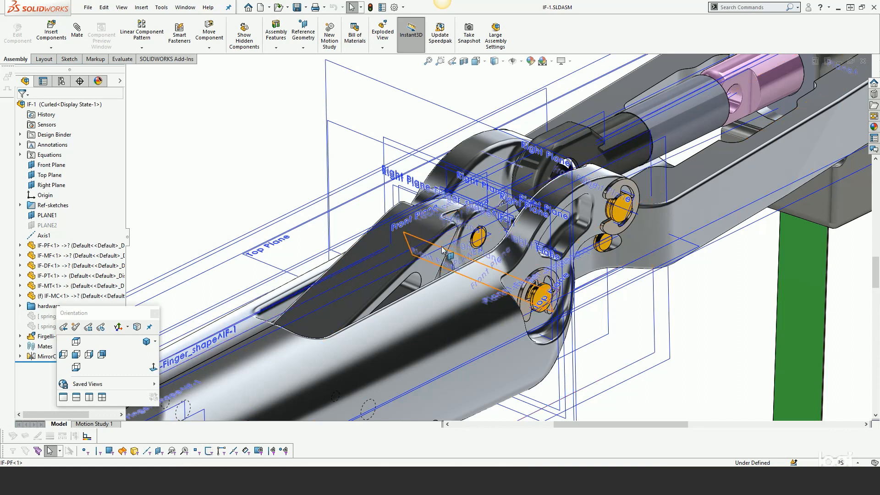
pyautogui.hotkey('ctrl', 'shift', 'h')
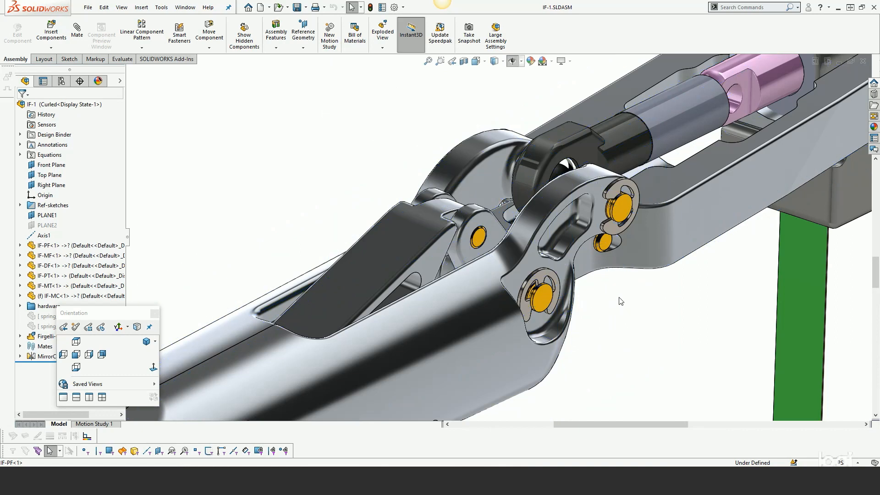
# Step: Open Sketch2 of IF-MC's Boss-Extrude1 through a face at the knuckle, and leave the sketch discarding changes
pyautogui.rightClick(454, 261)
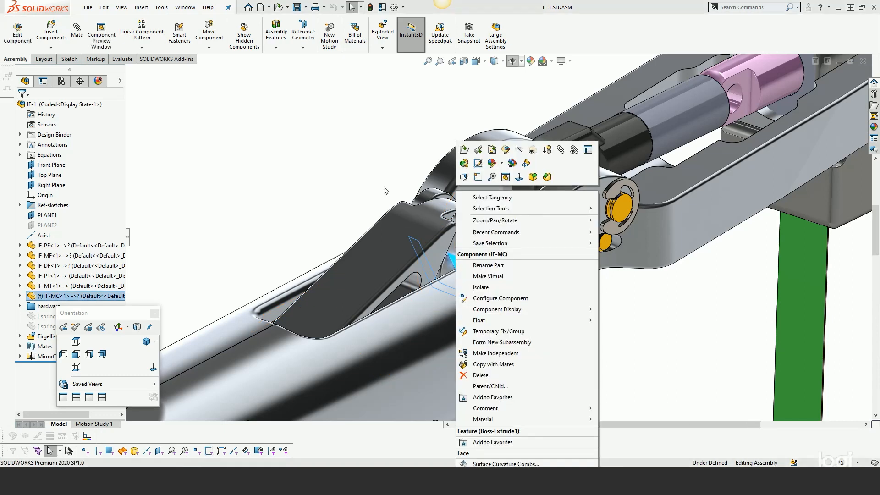
pyautogui.click(385, 190)
pyautogui.click(459, 266)
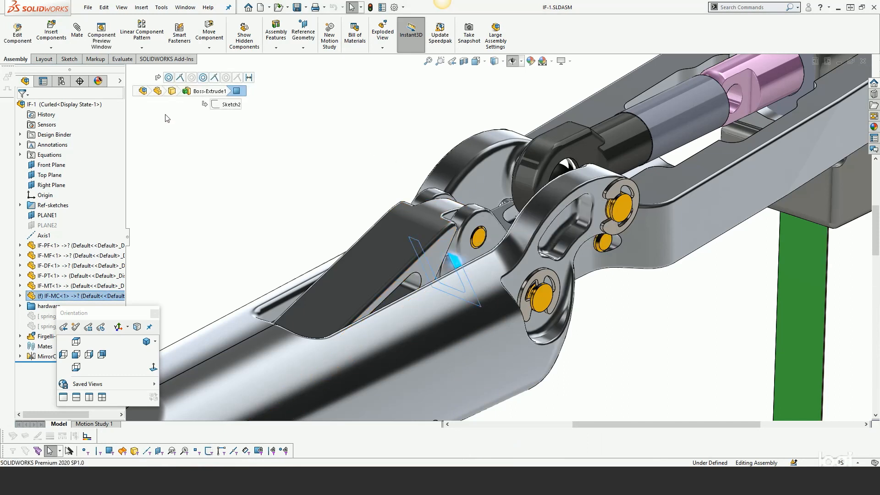
pyautogui.click(186, 93)
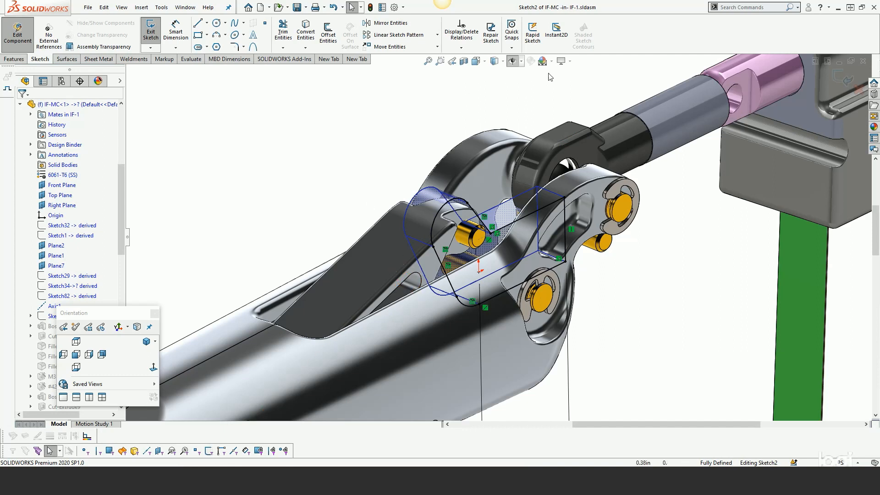
pyautogui.click(861, 90)
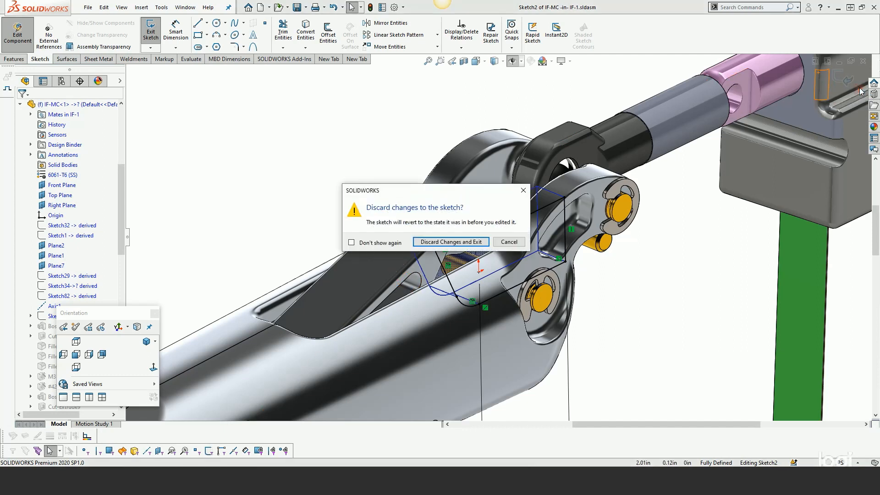
pyautogui.click(452, 241)
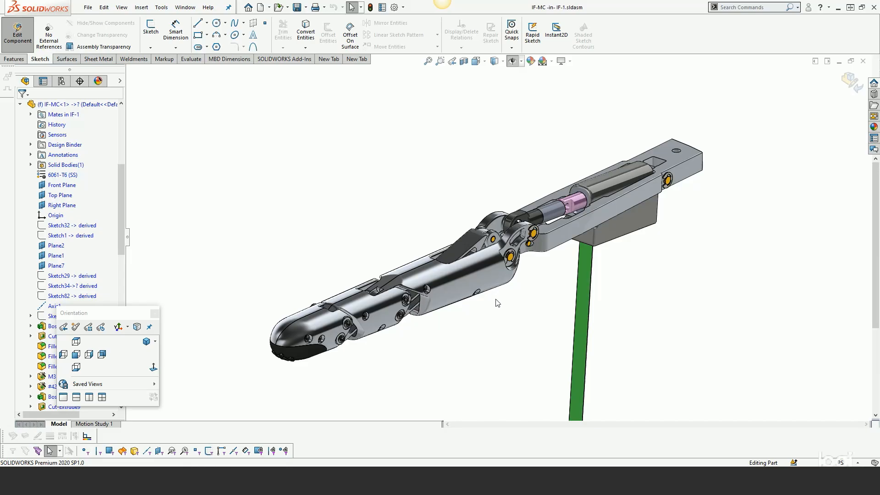
# Step: Display the shortcut bar of part feature commands while IF-MC is edited in the assembly
pyautogui.scroll(-3, 476, 257)
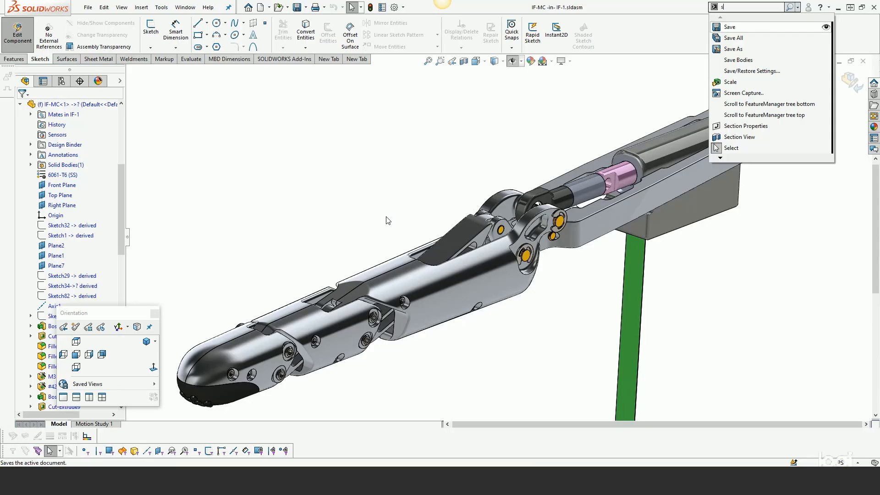
pyautogui.write('s')
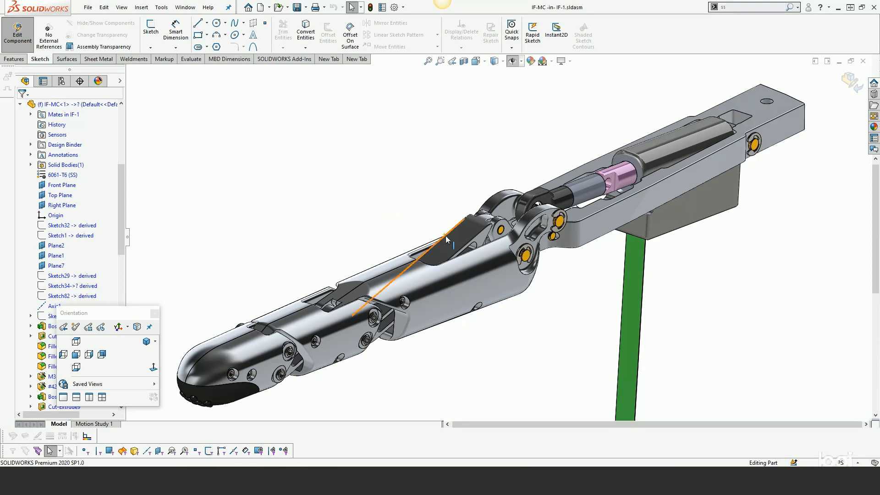
pyautogui.write('s')
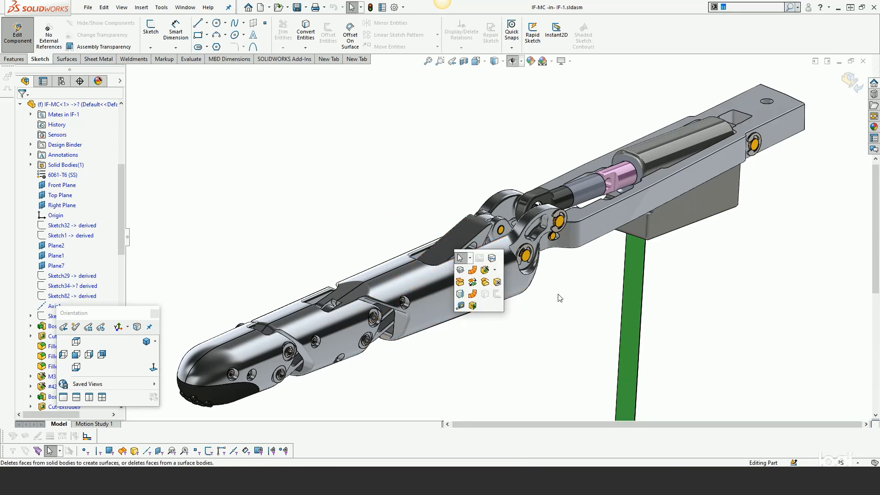
# Step: Open Sketch2 of IF-MC's Boss-Extrude1 to view the sketch version of the shortcut bar, and exit the sketch
pyautogui.scroll(-5, 508, 256)
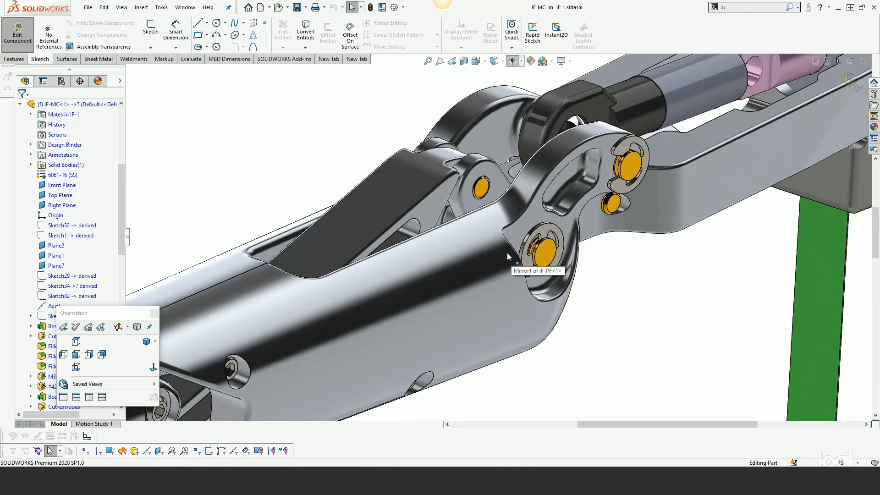
pyautogui.click(459, 215)
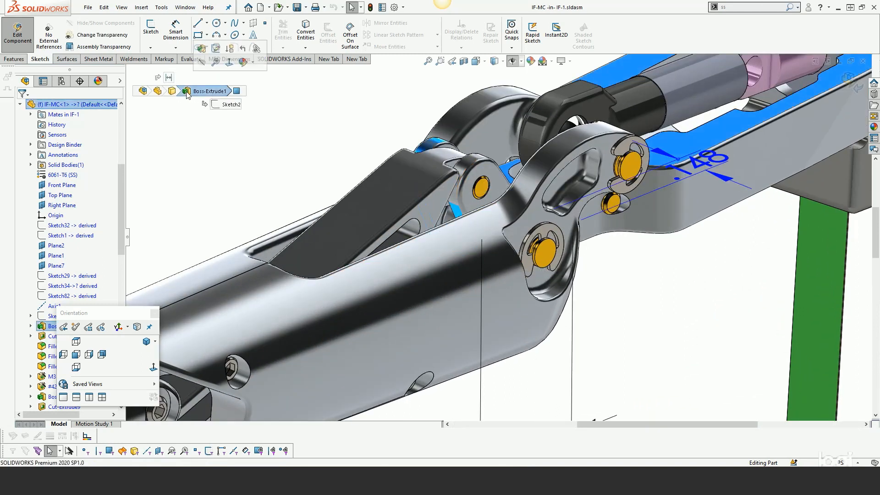
pyautogui.click(216, 49)
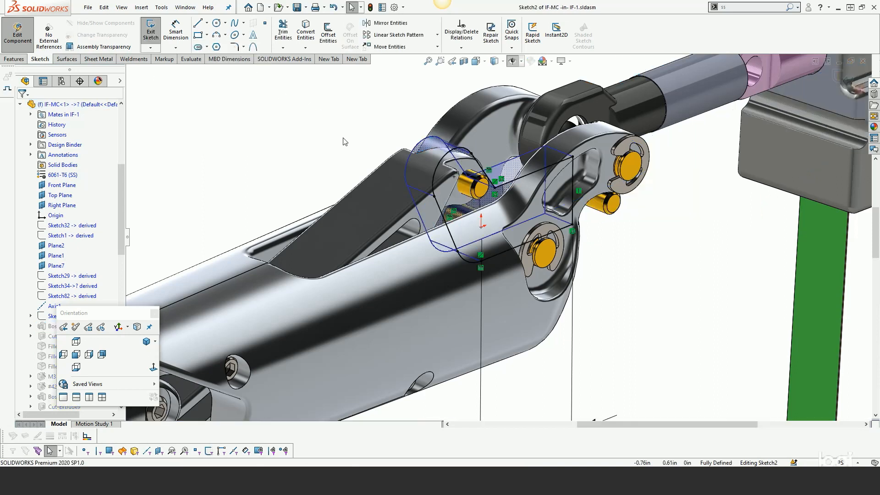
pyautogui.press('s')
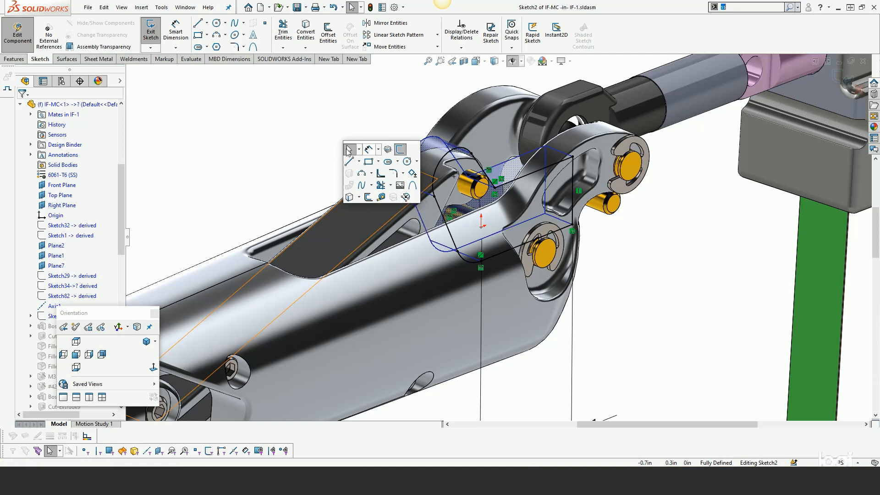
pyautogui.click(281, 166)
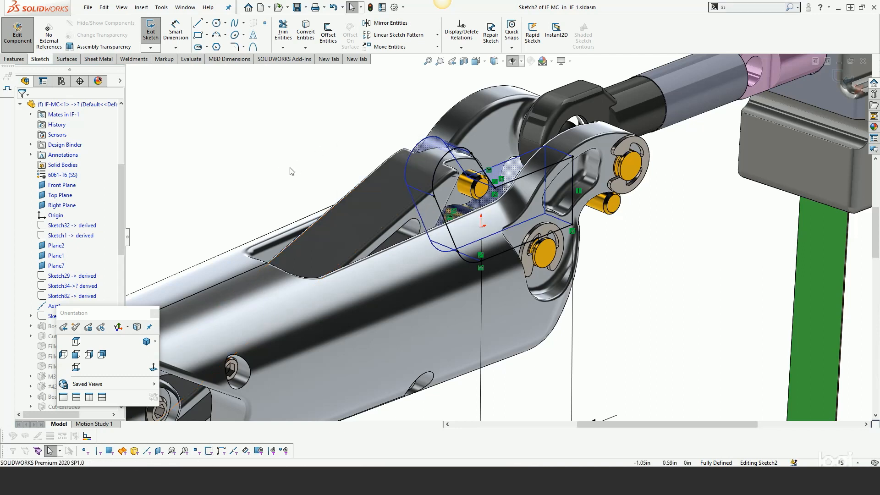
pyautogui.click(843, 76)
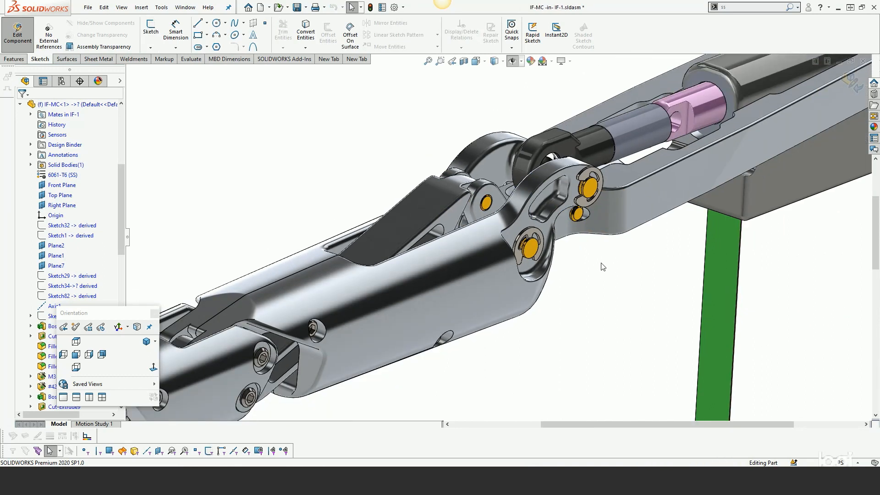
# Step: Bring up the part feature shortcut bar again beside the knuckle for comparison with the sketch version
pyautogui.scroll(-3, 509, 197)
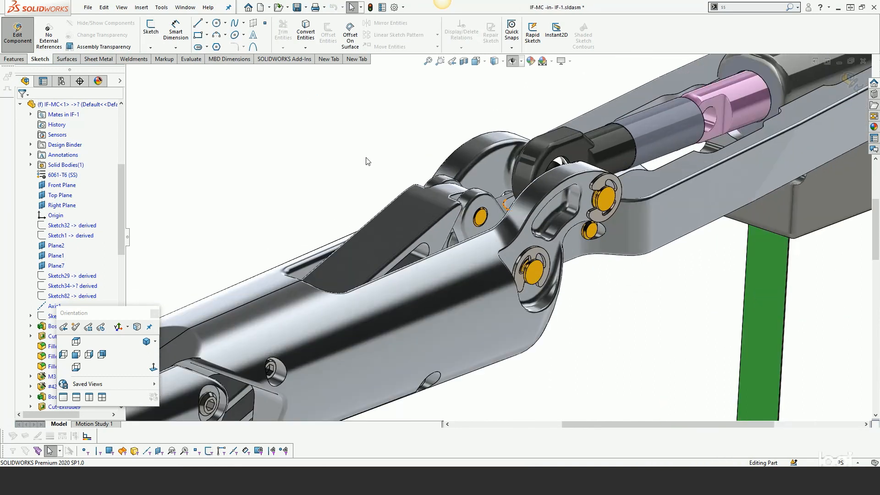
pyautogui.press('s')
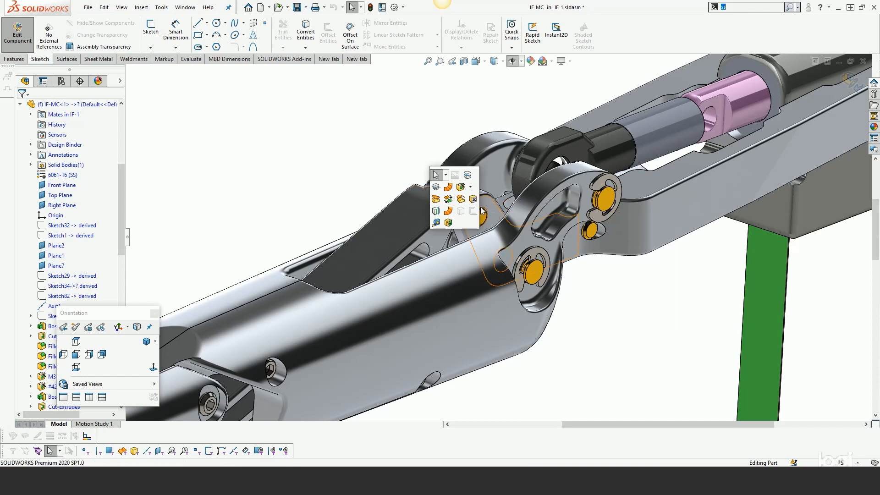
pyautogui.scroll(-3, 467, 209)
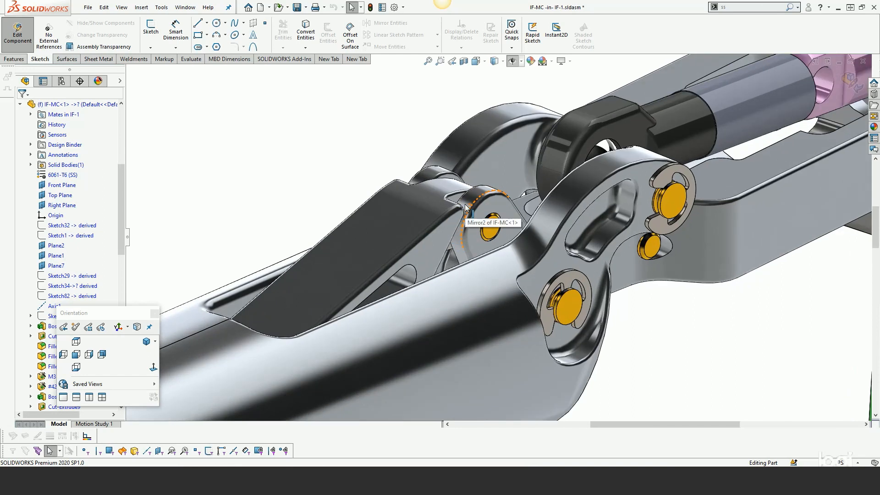
# Step: Display the part feature shortcut bar once more at the mirrored knuckle face of IF-MC, and dismiss it
pyautogui.click(466, 207)
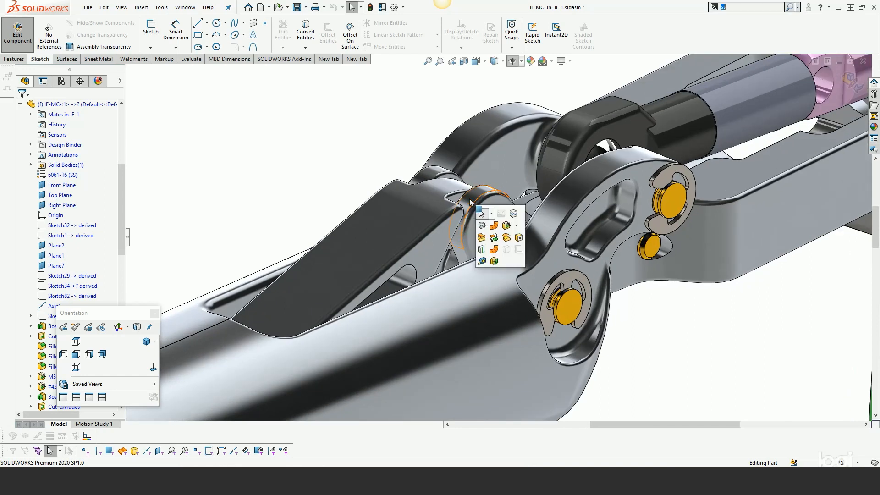
pyautogui.click(399, 154)
pyautogui.press('s')
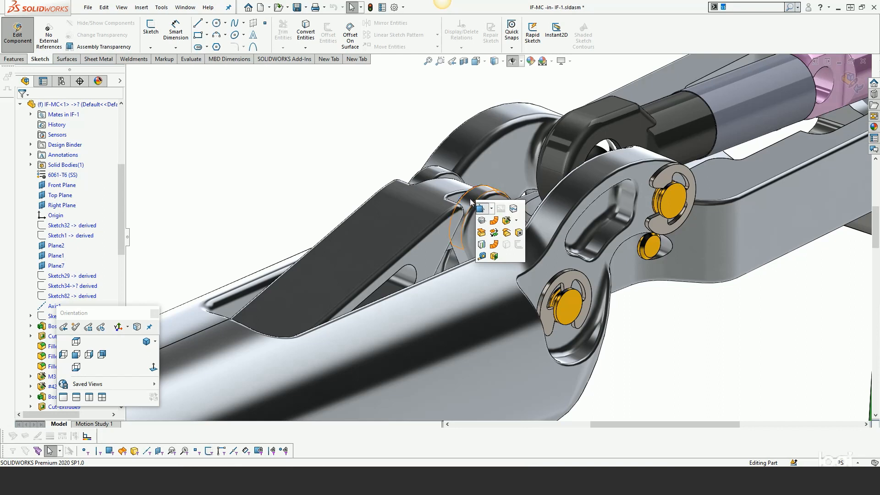
pyautogui.click(320, 142)
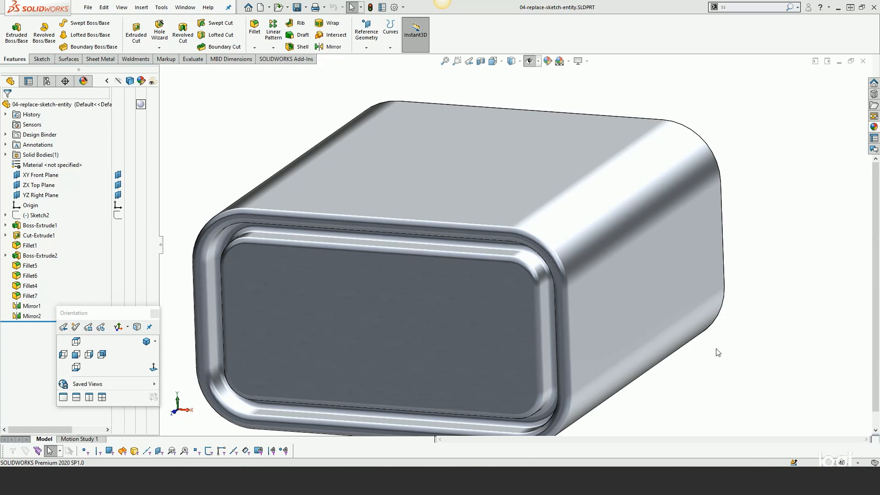
# Step: Move the Orientation dialog clear of the feature tree, roll the part back to just after Boss-Extrude1, and face its front
pyautogui.scroll(2, 711, 349)
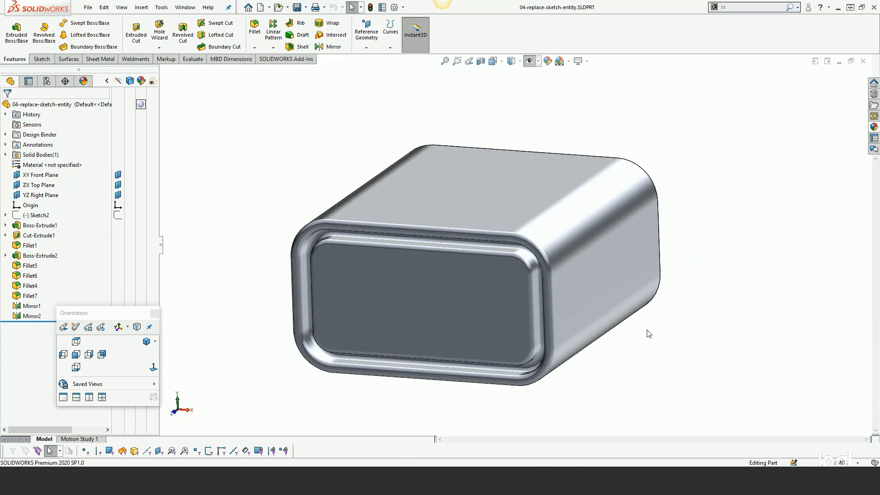
pyautogui.moveTo(649, 334)
pyautogui.mouseDown(button='middle')
pyautogui.moveTo(635, 330)
pyautogui.moveTo(662, 359)
pyautogui.moveTo(635, 345)
pyautogui.moveTo(666, 286)
pyautogui.moveTo(659, 328)
pyautogui.moveTo(654, 311)
pyautogui.moveTo(637, 320)
pyautogui.moveTo(639, 340)
pyautogui.mouseUp(button='middle')
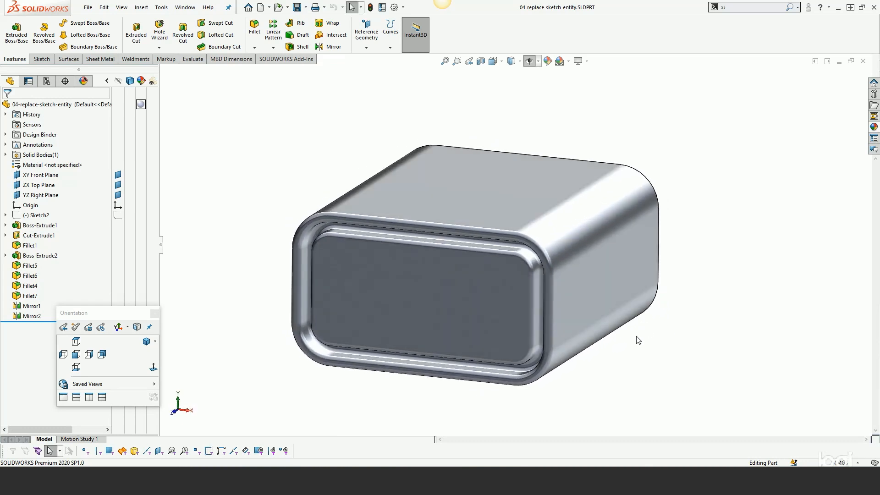
pyautogui.scroll(-2, 638, 340)
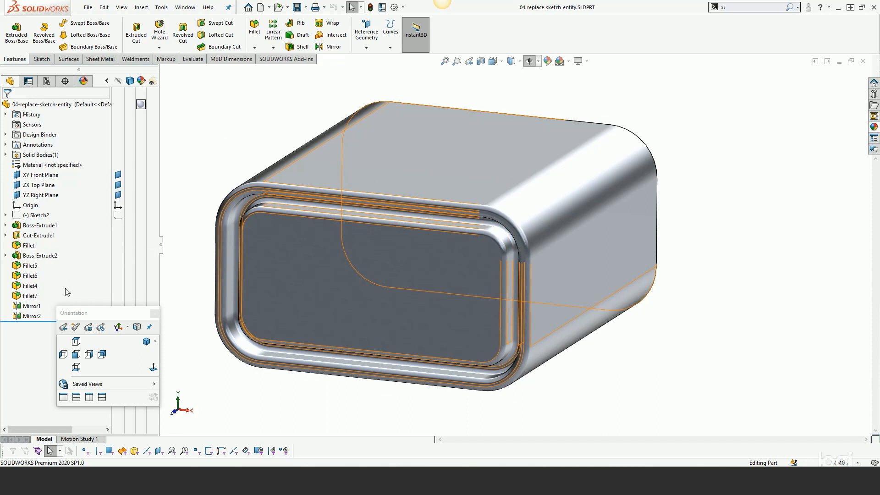
pyautogui.moveTo(90, 313); pyautogui.dragTo(100, 344)
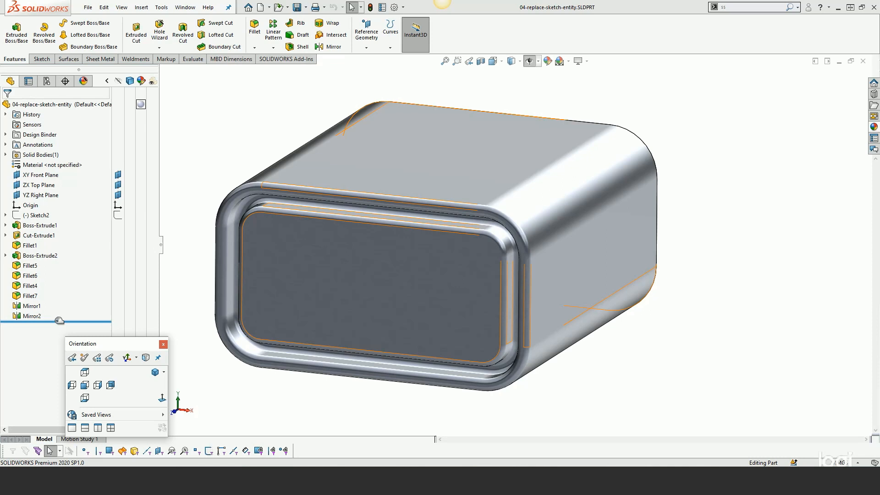
pyautogui.moveTo(59, 320); pyautogui.dragTo(57, 229)
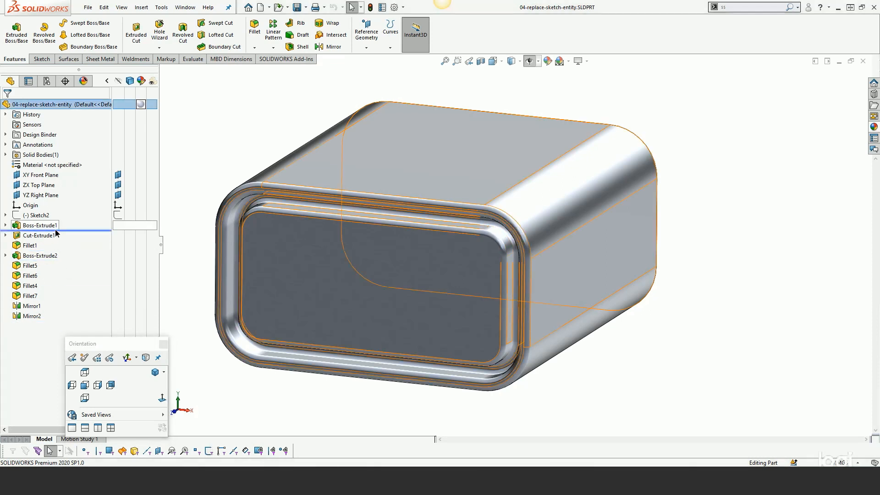
pyautogui.click(84, 385)
pyautogui.scroll(-4, 664, 147)
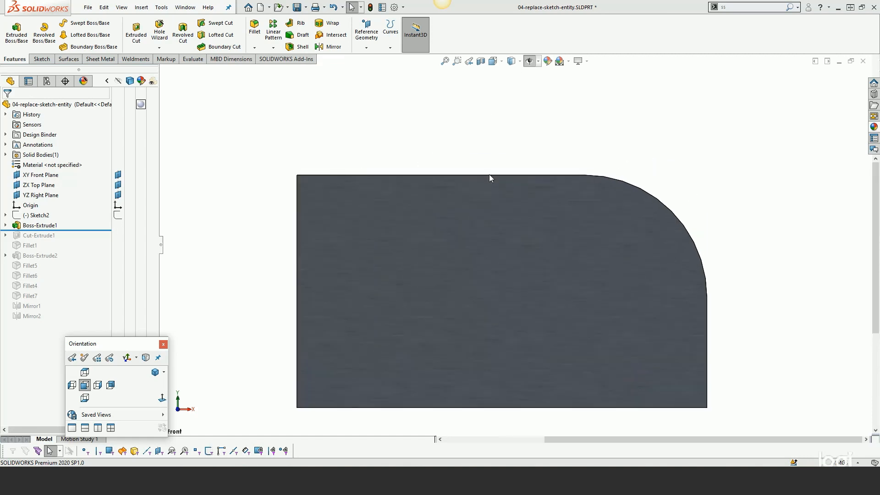
# Step: Show Sketch2 and turn the display of hidden item types back on so planes and sketches appear over the block
pyautogui.click(35, 215)
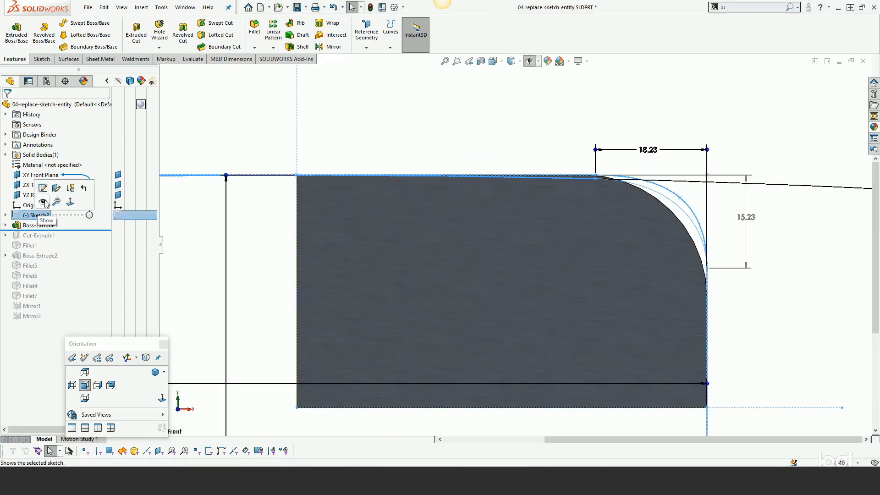
pyautogui.click(43, 205)
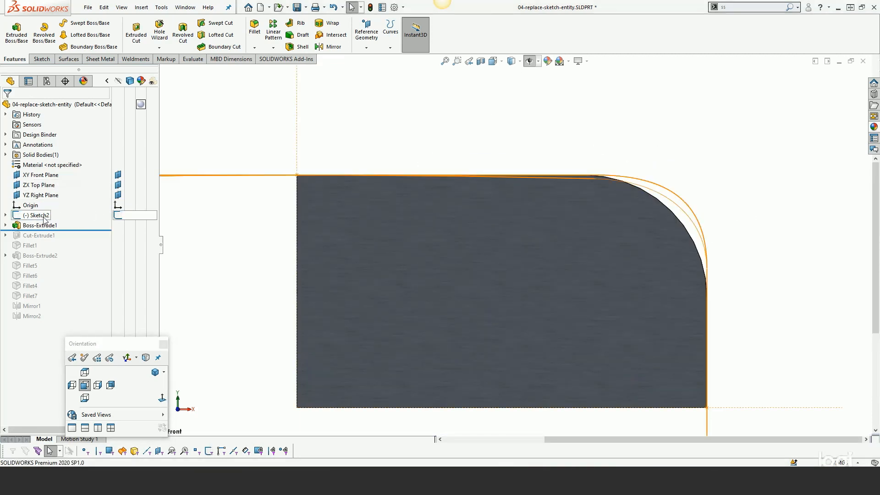
pyautogui.click(37, 215)
pyautogui.click(217, 246)
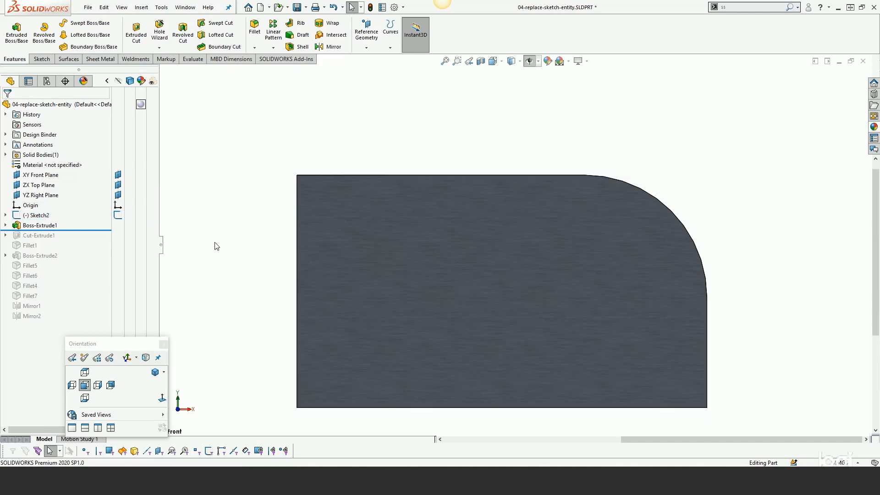
pyautogui.press('h')
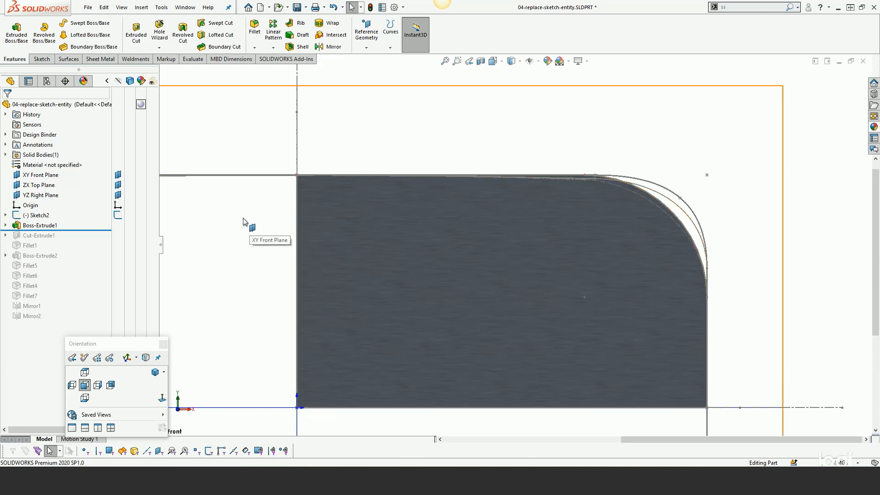
# Step: Edit Sketch1 of Boss-Extrude1 and delete the horizontal line along the upper edge of the profile
pyautogui.click(6, 225)
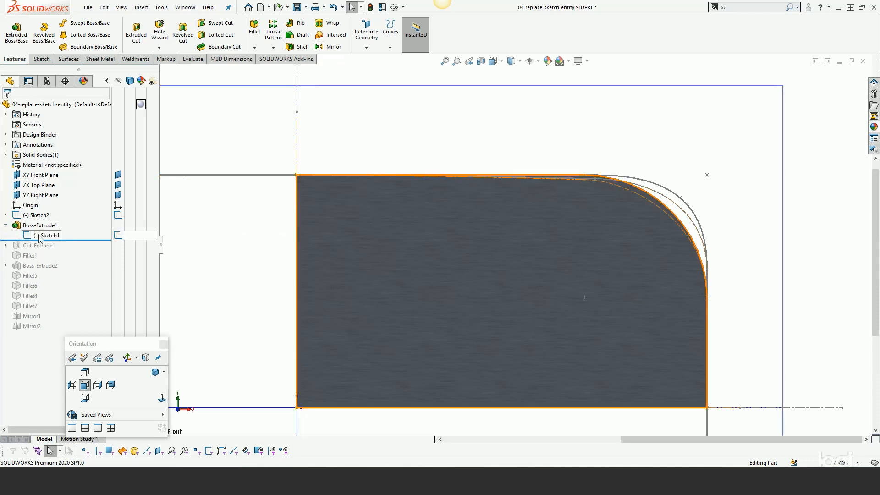
pyautogui.click(46, 236)
pyautogui.click(47, 208)
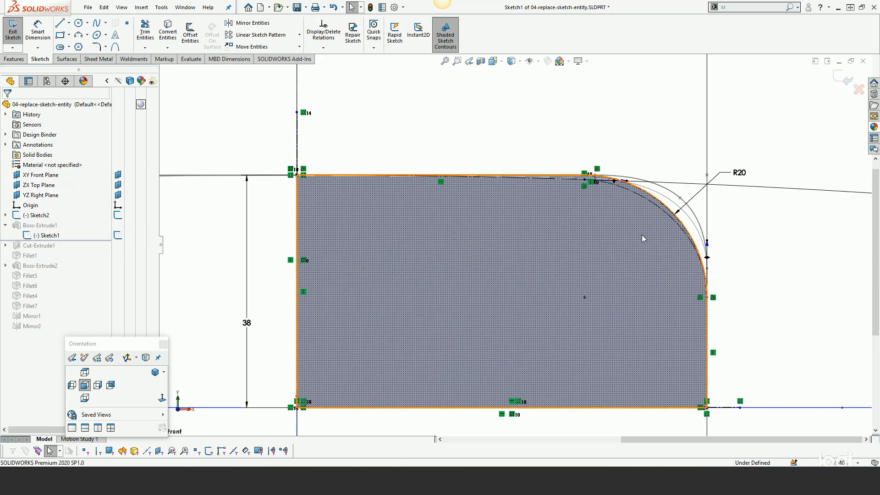
pyautogui.scroll(-2, 622, 274)
pyautogui.scroll(1, 617, 275)
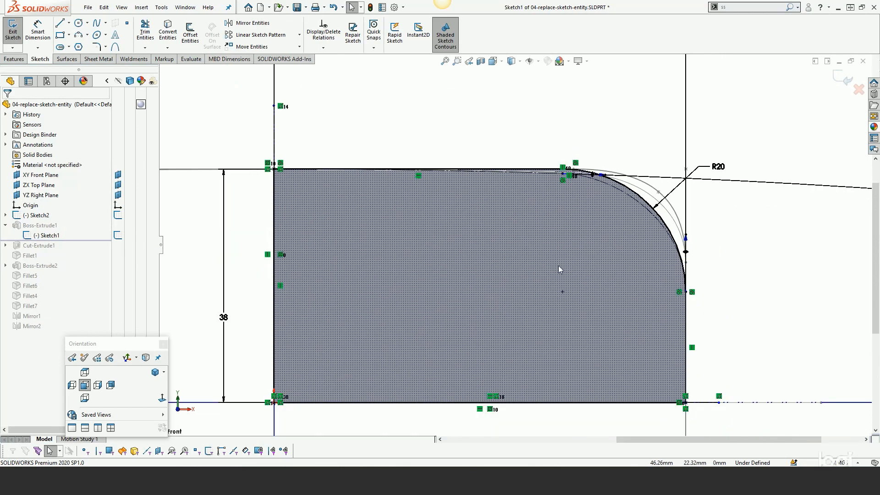
pyautogui.scroll(-2, 560, 269)
pyautogui.scroll(1, 558, 270)
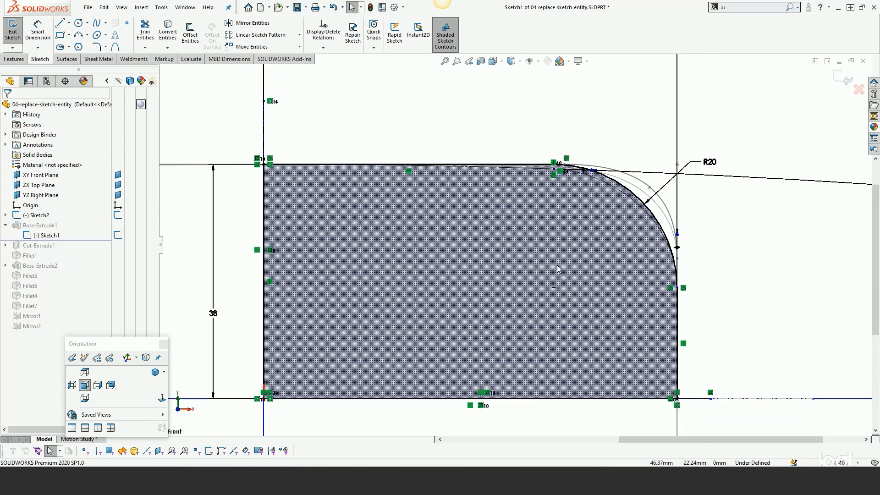
pyautogui.scroll(-2, 555, 230)
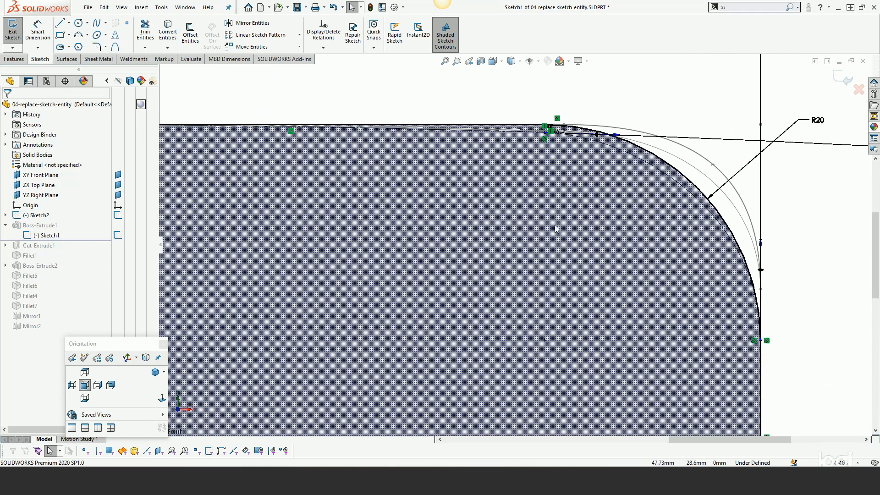
pyautogui.click(523, 127)
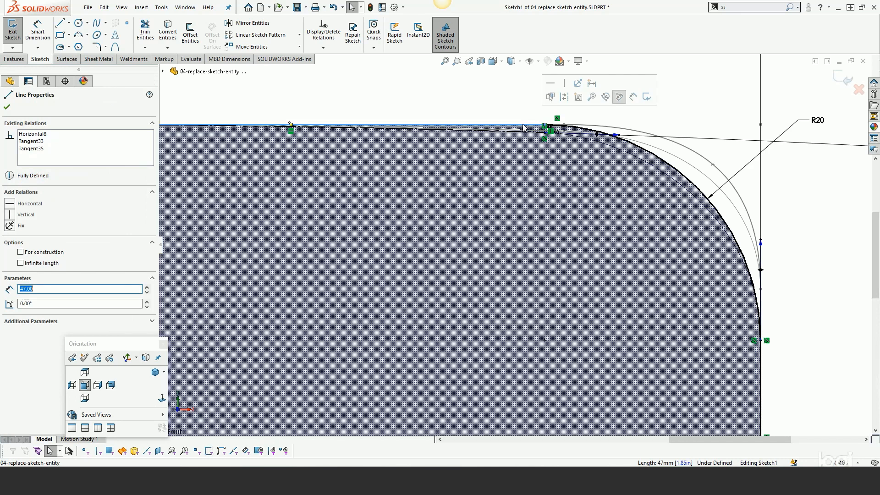
pyautogui.press('Delete')
pyautogui.click(375, 252)
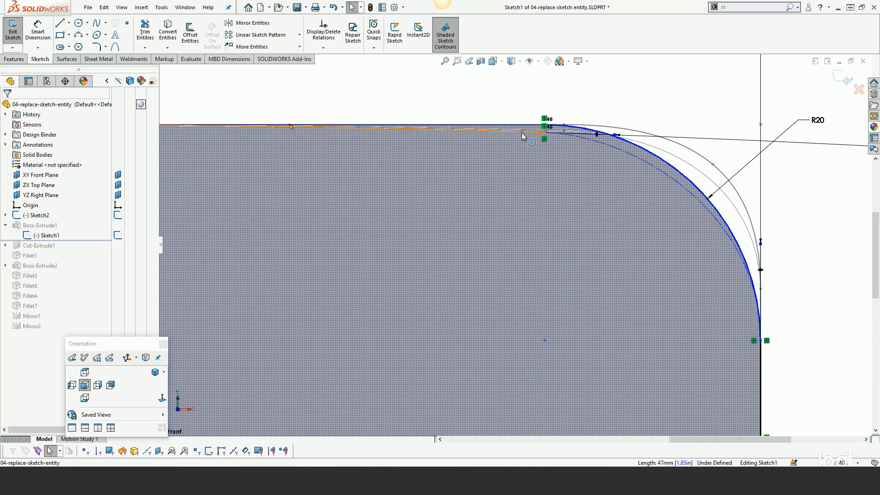
# Step: Convert the shallow R1500 construction arc along the profile's upper edge into normal sketch geometry
pyautogui.click(522, 134)
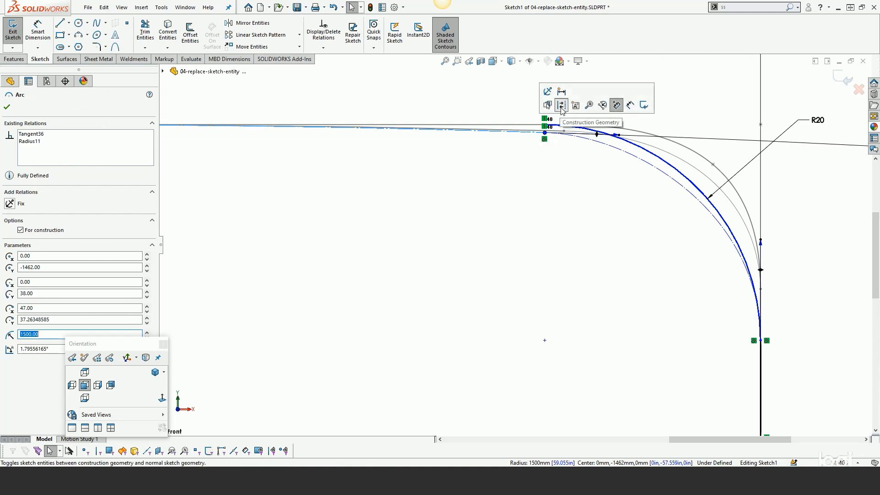
pyautogui.press('Escape')
pyautogui.scroll(-3, 563, 115)
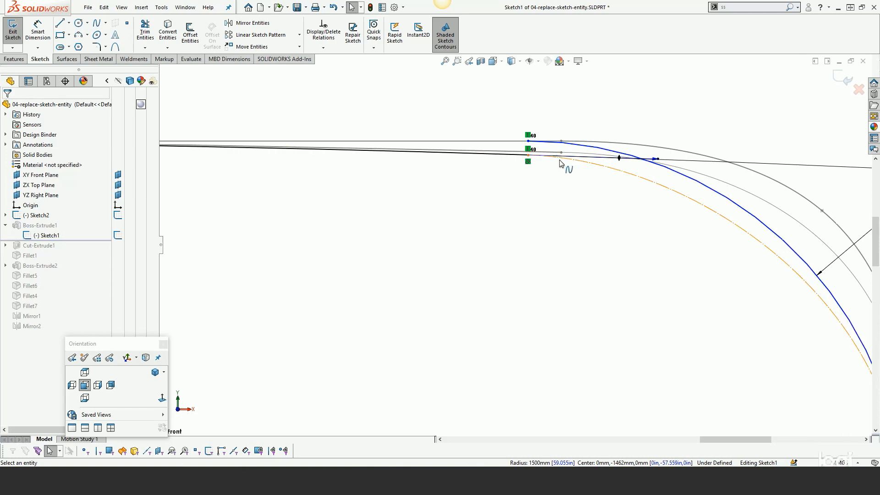
pyautogui.click(686, 177)
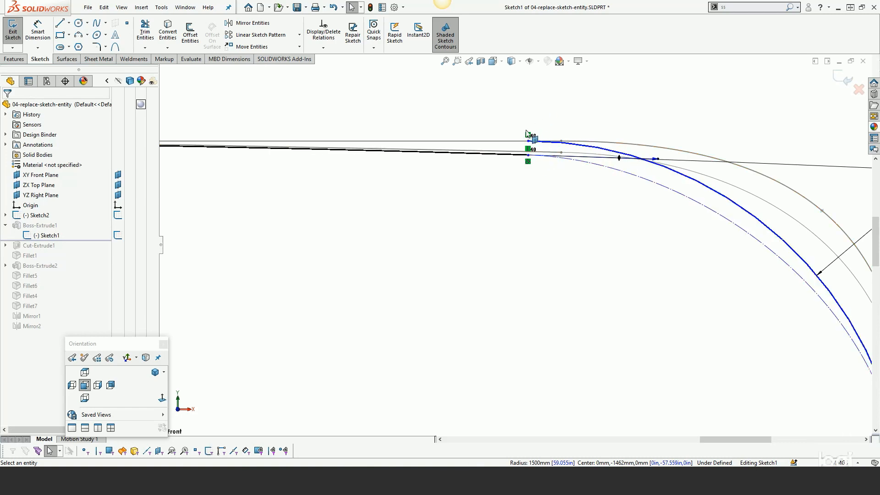
# Step: Join the R20 corner arc's loose endpoint to the end of the R1500 arc and make the two arcs tangent
pyautogui.moveTo(527, 143); pyautogui.dragTo(530, 160)
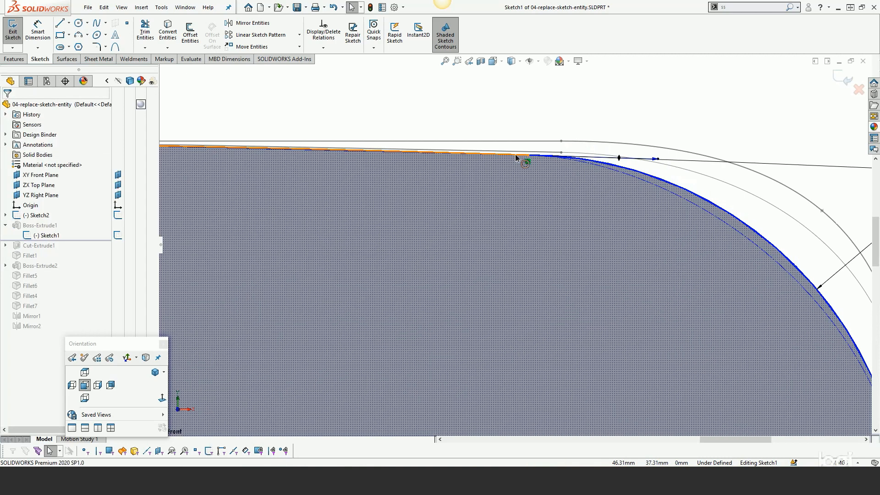
pyautogui.click(544, 159)
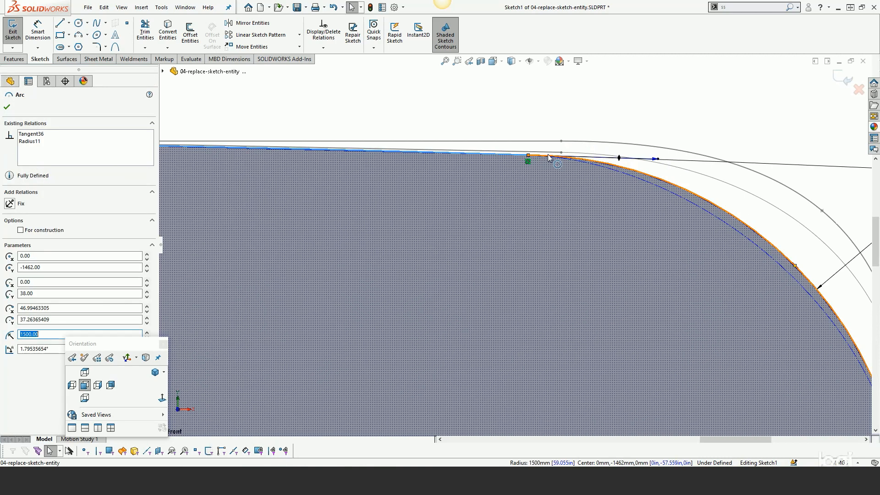
pyautogui.keyDown('ctrl'); pyautogui.click(555, 161); pyautogui.keyUp('ctrl')
pyautogui.click(588, 114)
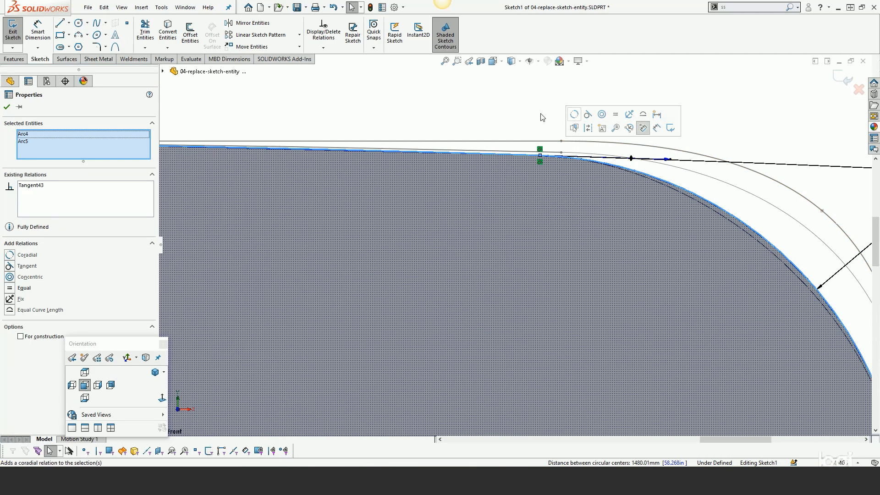
pyautogui.press('f')
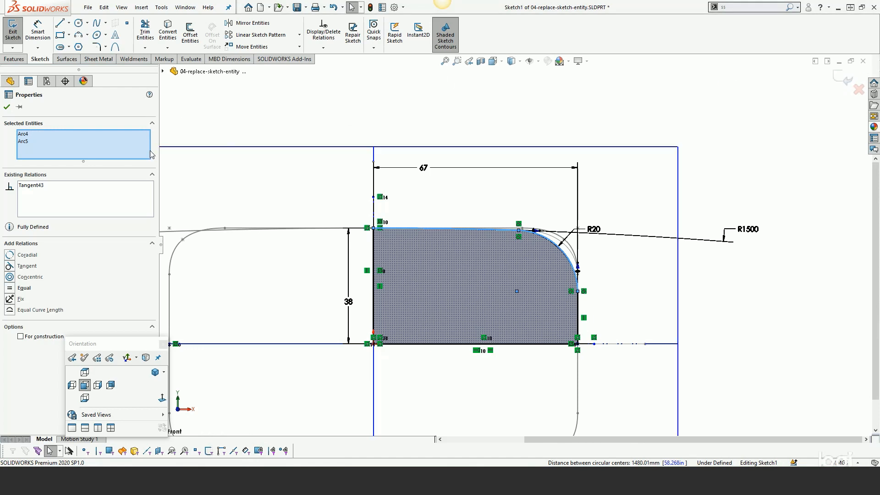
# Step: Exit Sketch1 keeping the changes, and roll the part forward to the end of its history, past Mirror2
pyautogui.click(844, 79)
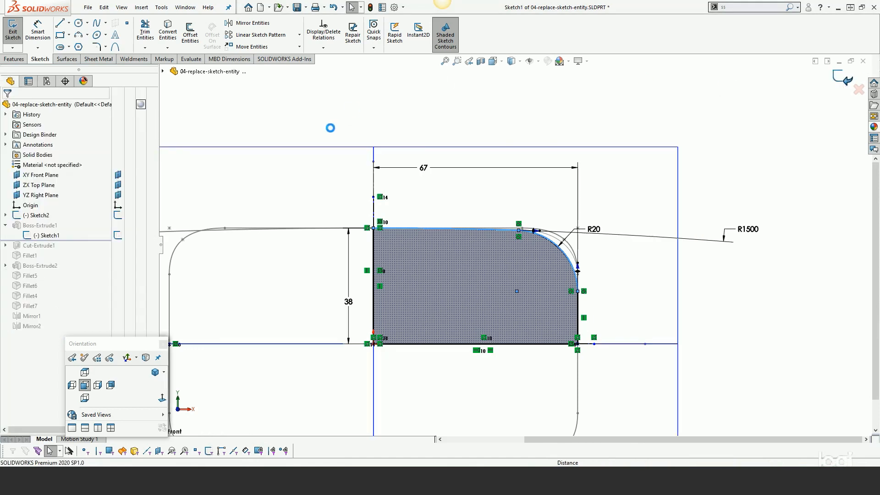
pyautogui.moveTo(69, 243); pyautogui.dragTo(60, 334)
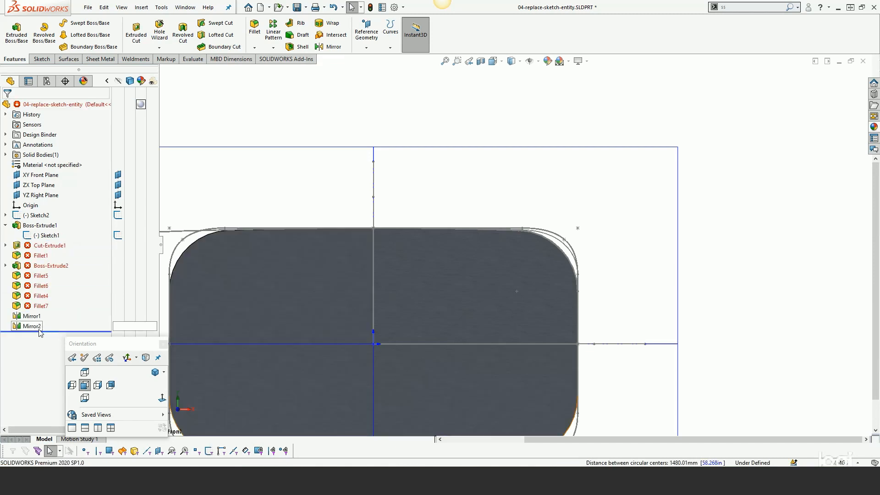
pyautogui.moveTo(40, 331)
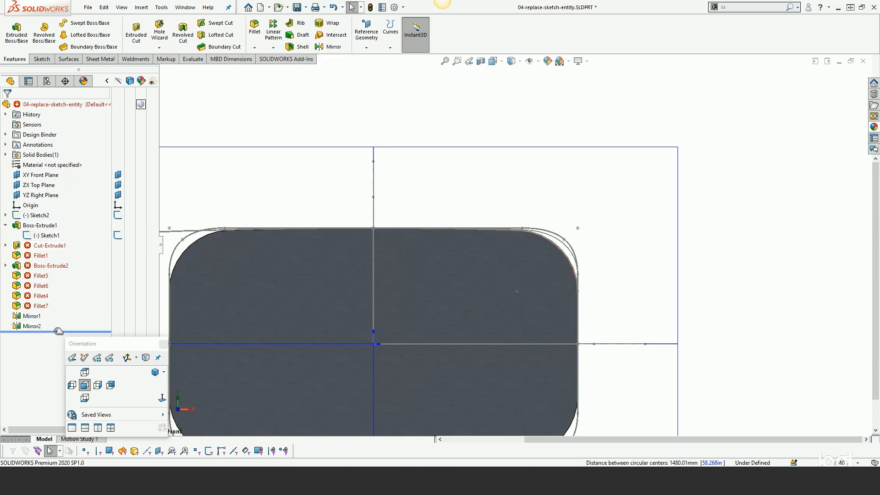
pyautogui.moveTo(58, 331)
pyautogui.mouseDown()
pyautogui.moveTo(58, 274)
pyautogui.moveTo(58, 340)
pyautogui.mouseUp()
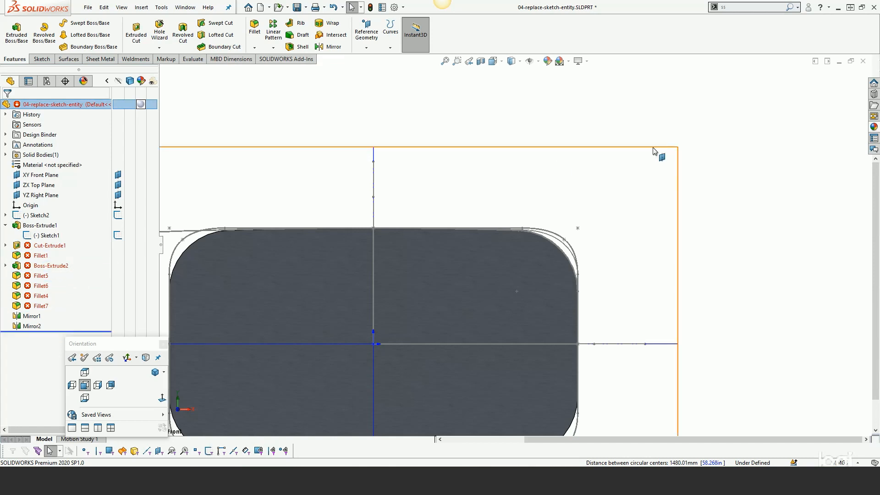
# Step: Close the part without saving its changes and reopen 04-replace-sketch-entity.SLDPRT
pyautogui.click(864, 61)
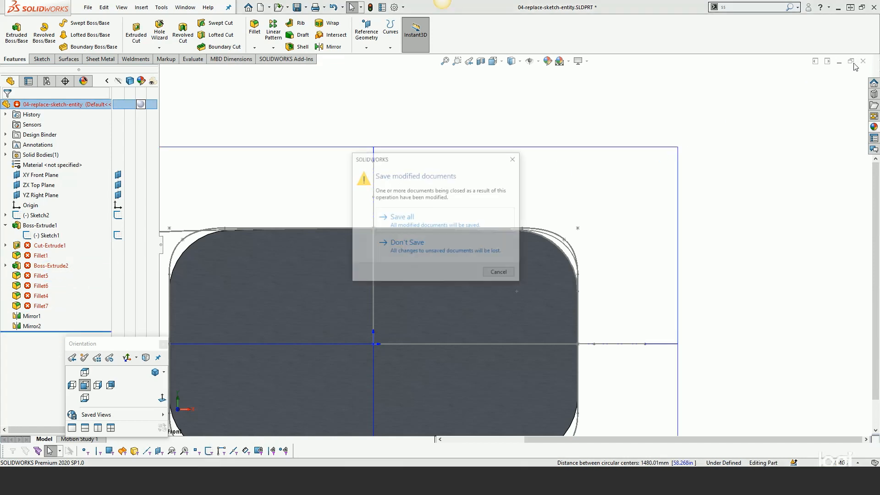
pyautogui.click(399, 248)
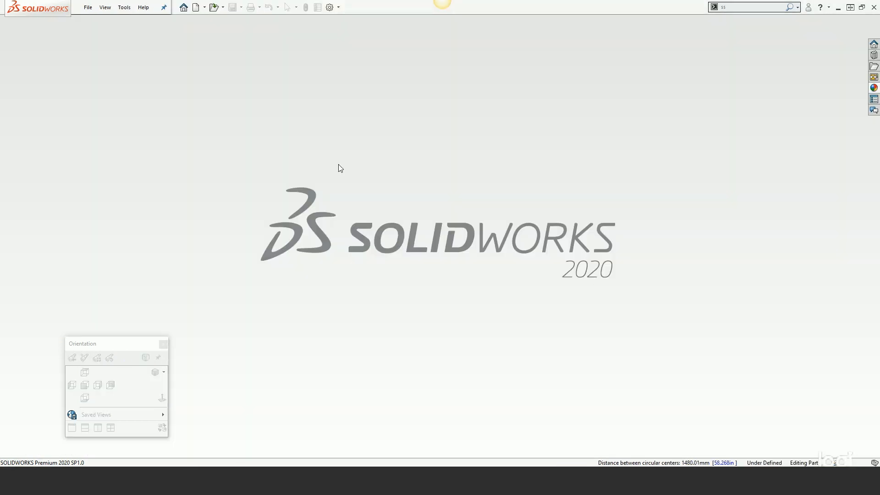
pyautogui.click(88, 7)
pyautogui.click(118, 48)
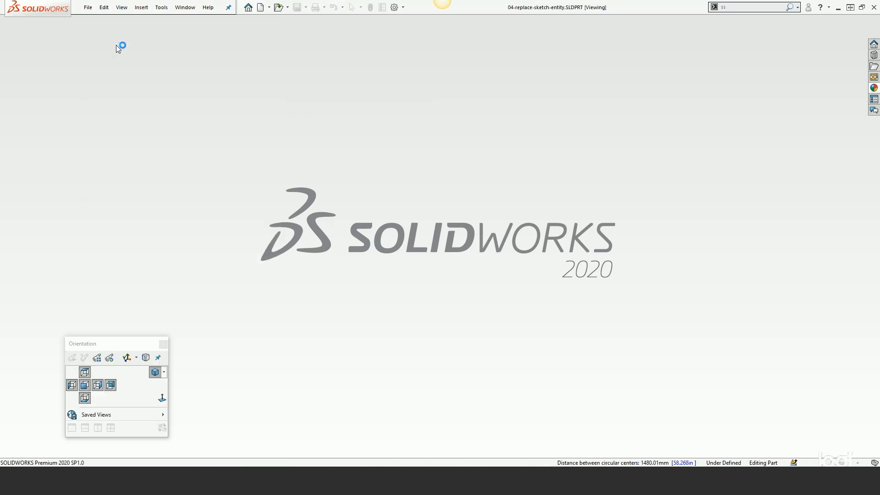
pyautogui.scroll(5, 440, 122)
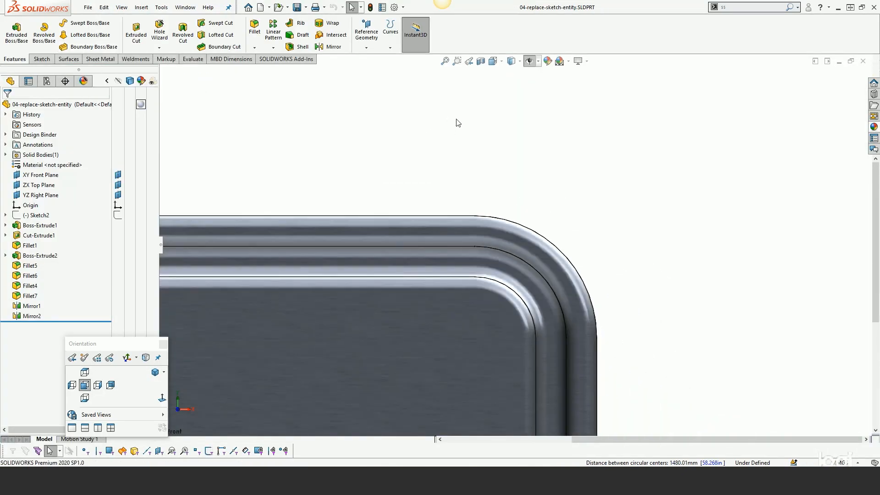
# Step: Roll the part back to just after Boss-Extrude1 and open its Sketch1 for editing, viewed normal to the sketch plane
pyautogui.moveTo(500, 220); pyautogui.dragTo(485, 238, button='middle')
pyautogui.scroll(1, 485, 245)
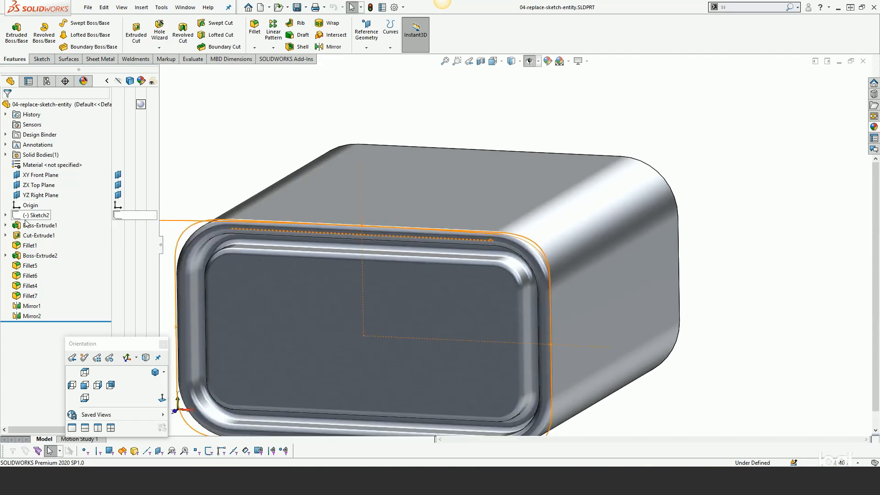
pyautogui.moveTo(55, 321); pyautogui.dragTo(50, 231)
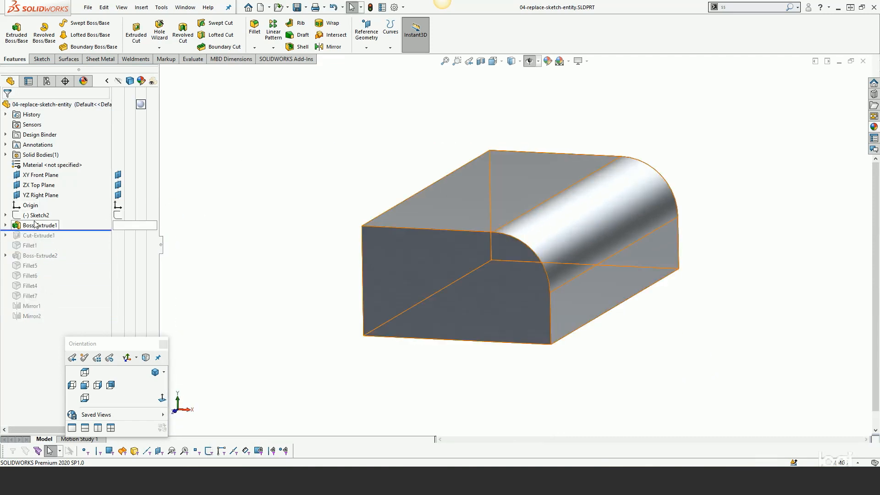
pyautogui.click(49, 235)
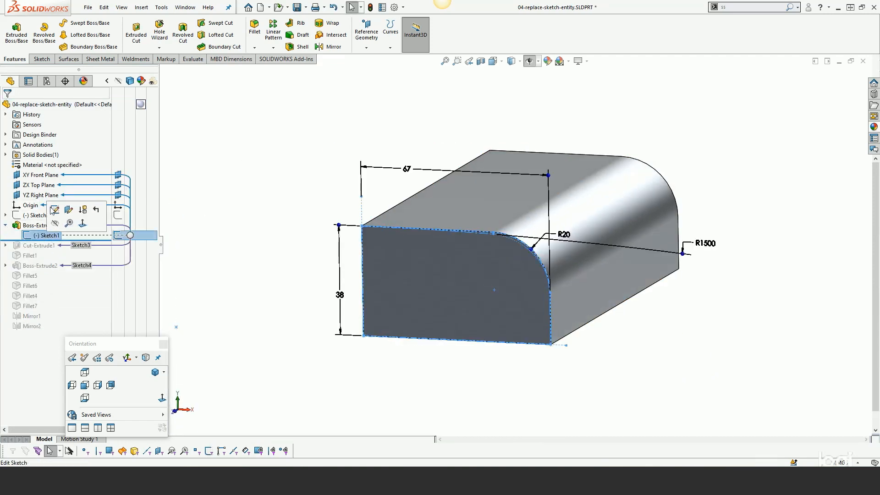
pyautogui.click(55, 210)
pyautogui.click(161, 399)
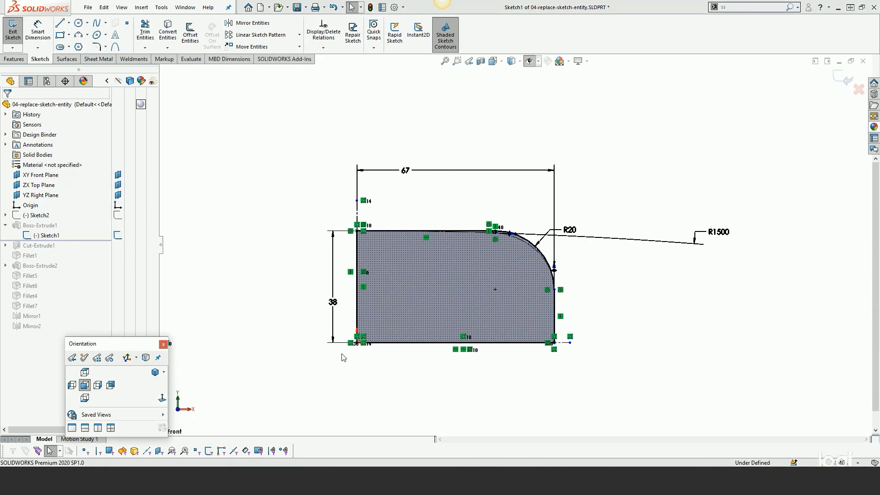
pyautogui.scroll(-5, 489, 237)
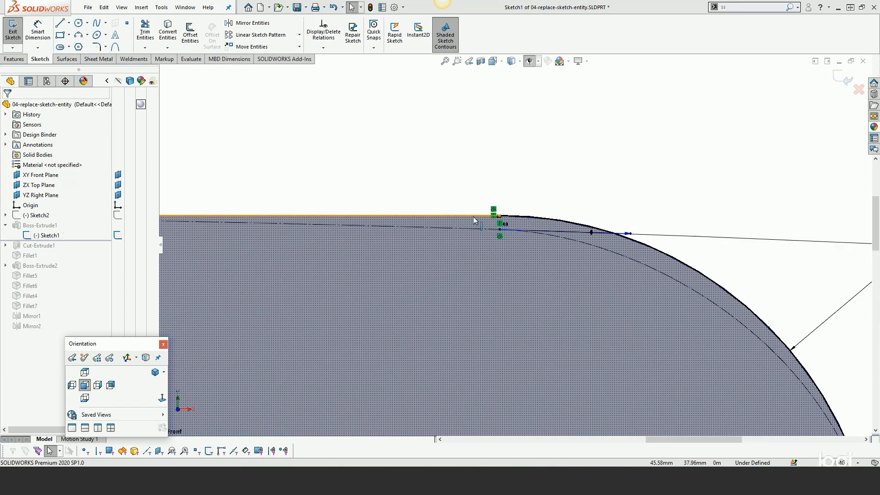
pyautogui.click(473, 217)
pyautogui.press('Delete')
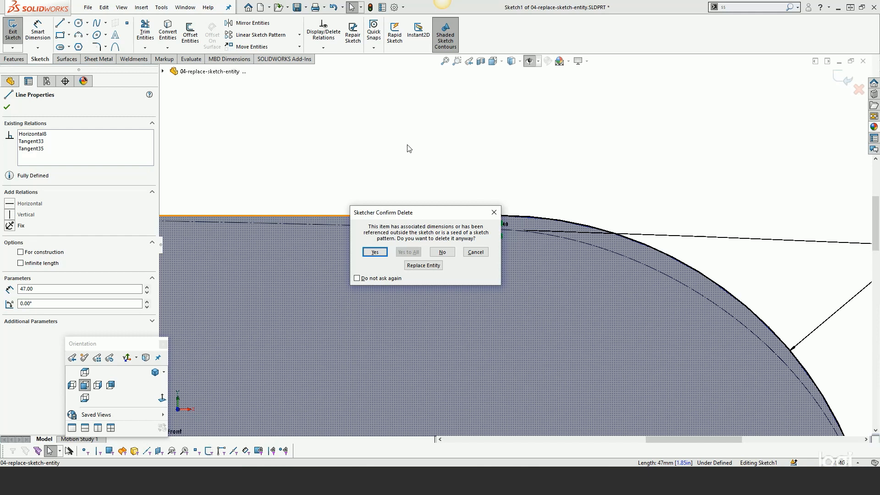
pyautogui.click(466, 250)
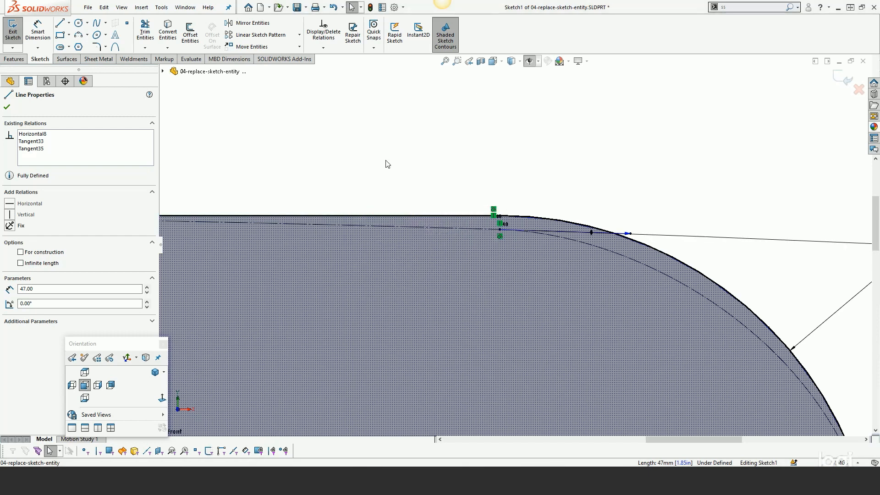
pyautogui.press('s')
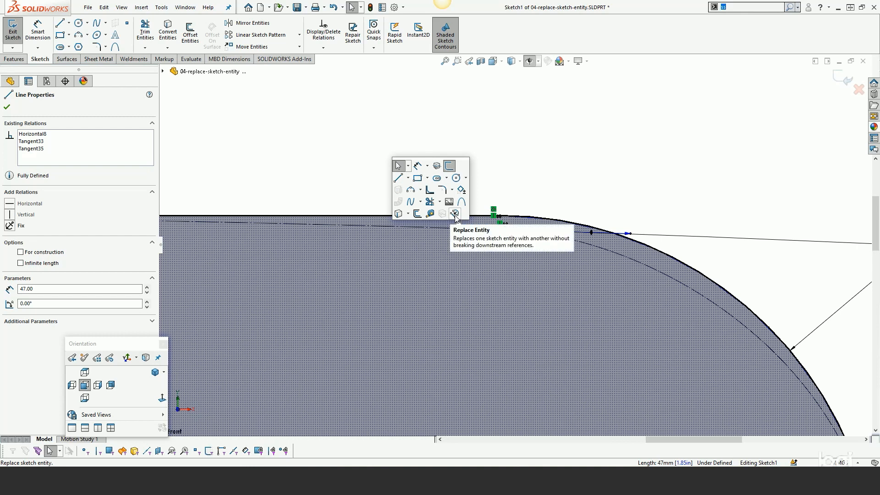
pyautogui.click(523, 174)
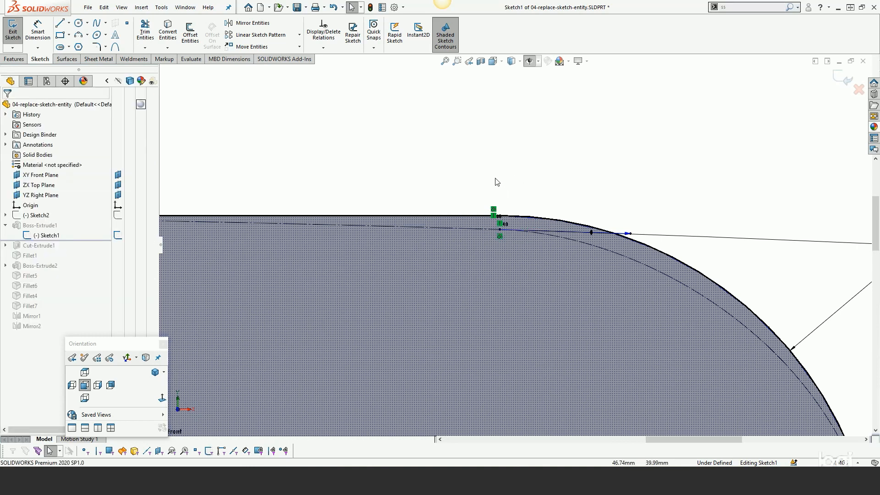
# Step: Replace the profile's horizontal upper line with the R1500 construction arc using Replace Entity, deleting the line and making the arc a contour
pyautogui.click(472, 217)
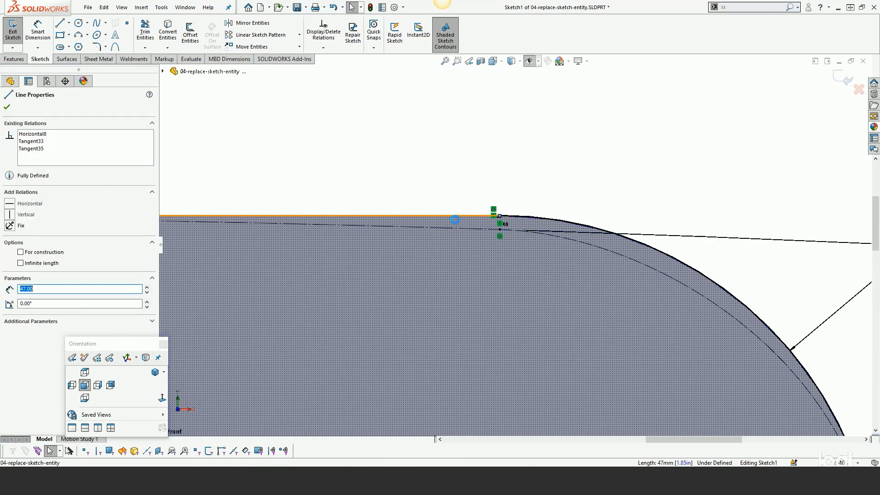
pyautogui.press('Delete')
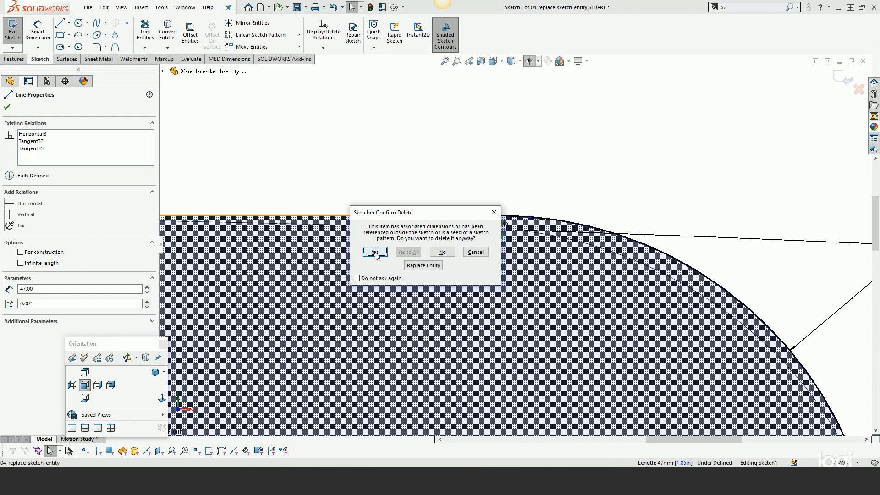
pyautogui.click(421, 268)
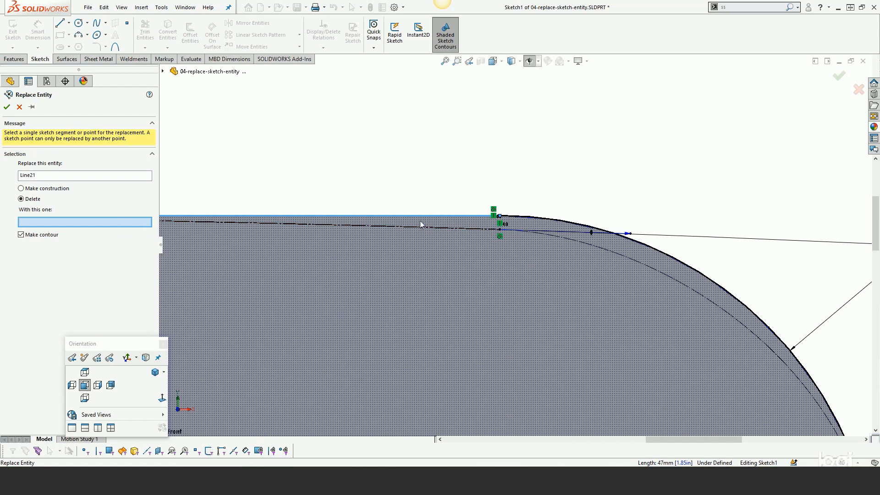
pyautogui.click(431, 231)
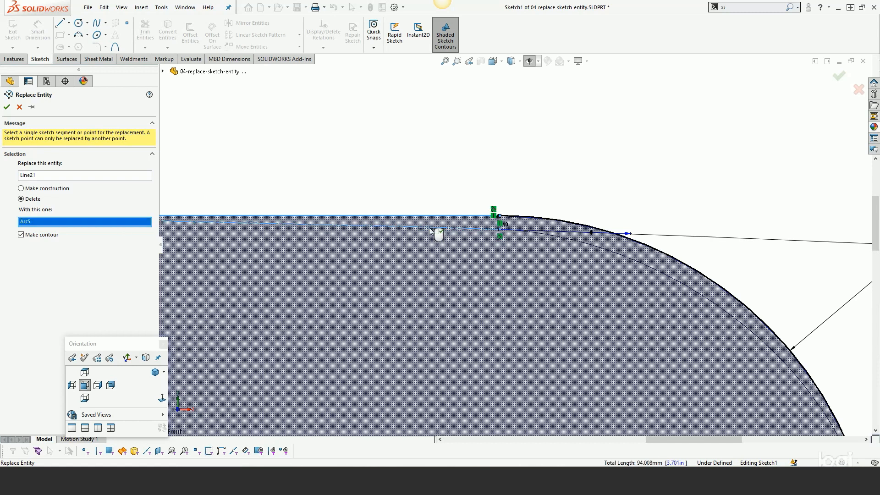
pyautogui.rightClick(430, 231)
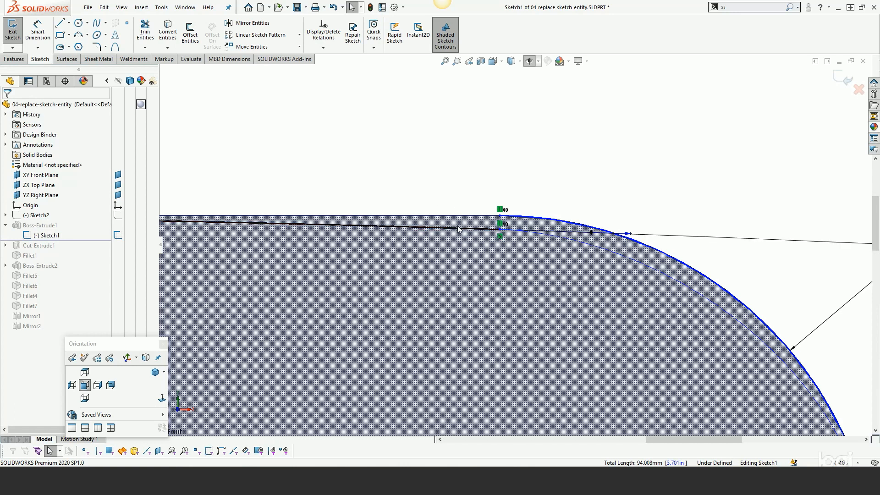
# Step: Attach the open end of the R20 corner arc to the R1500 arc's endpoint and add a tangent relation between the arcs
pyautogui.moveTo(501, 221); pyautogui.dragTo(501, 230)
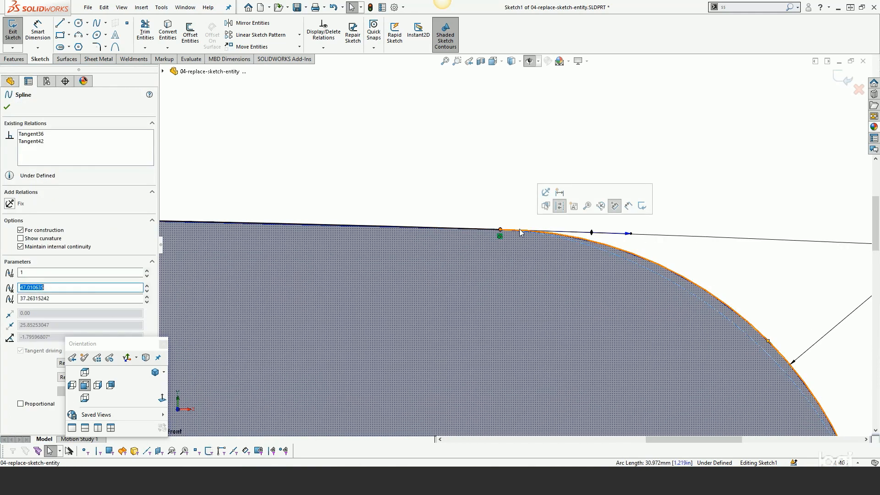
pyautogui.click(517, 233)
pyautogui.keyDown('ctrl'); pyautogui.click(483, 230); pyautogui.keyUp('ctrl')
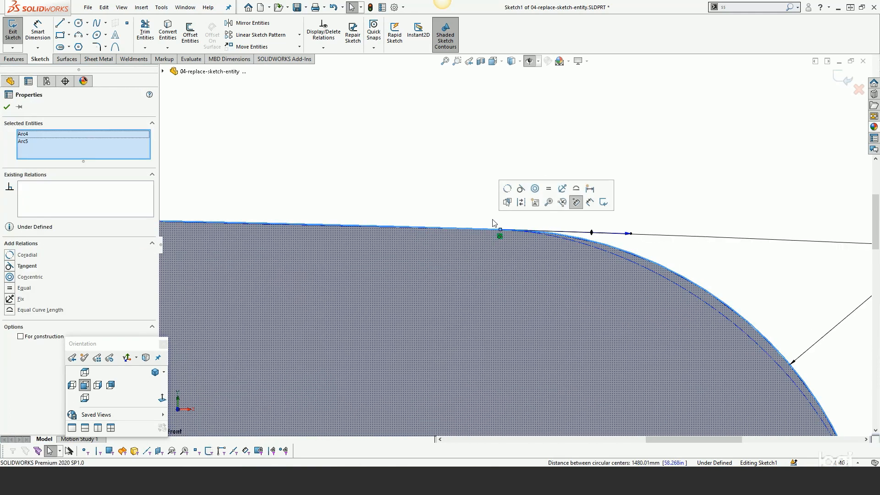
pyautogui.click(528, 191)
pyautogui.click(448, 191)
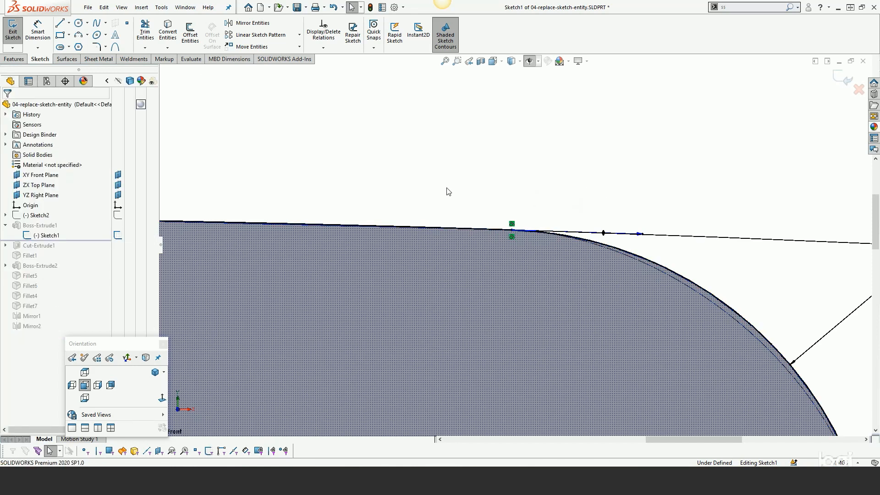
# Step: Exit Sketch1 keeping the replacement, roll the part forward past Mirror2, and show it in isometric view
pyautogui.click(845, 79)
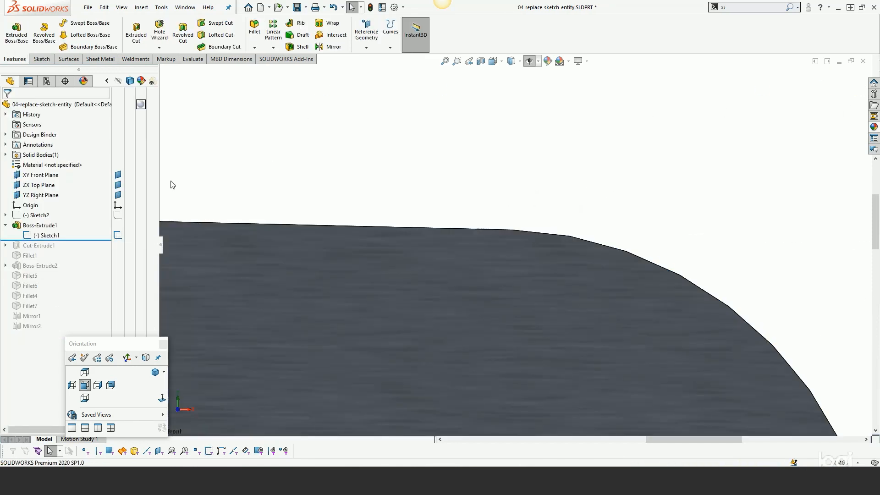
pyautogui.moveTo(87, 240); pyautogui.dragTo(51, 344)
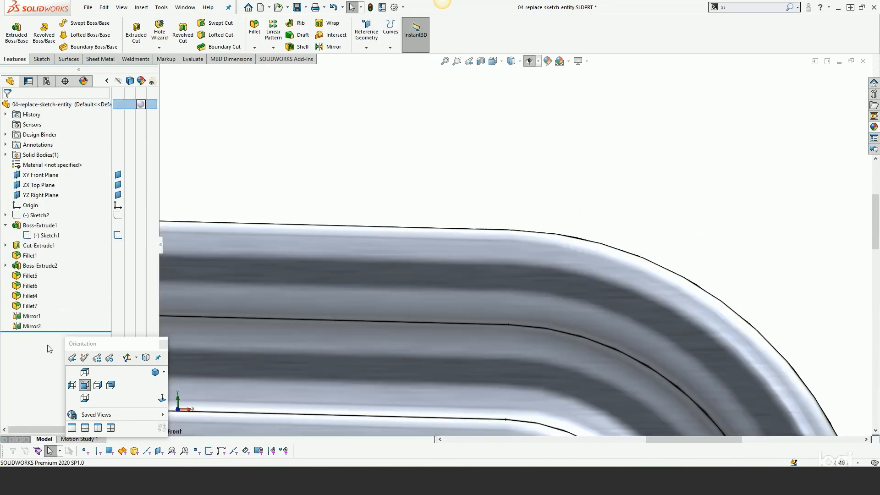
pyautogui.scroll(6, 394, 272)
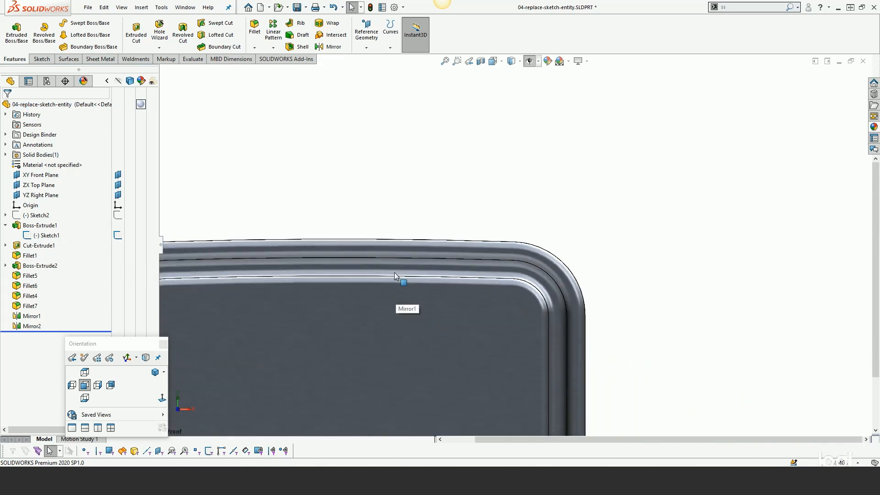
pyautogui.hotkey('ctrl', '7')
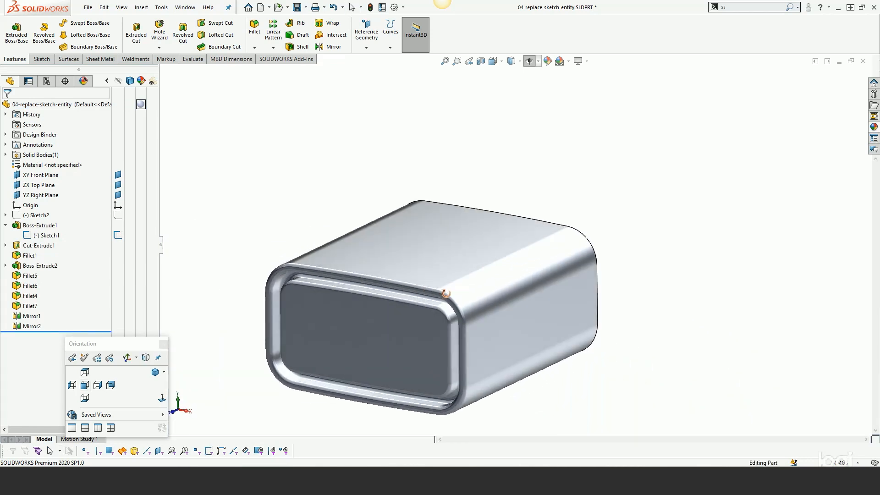
pyautogui.scroll(-3, 447, 328)
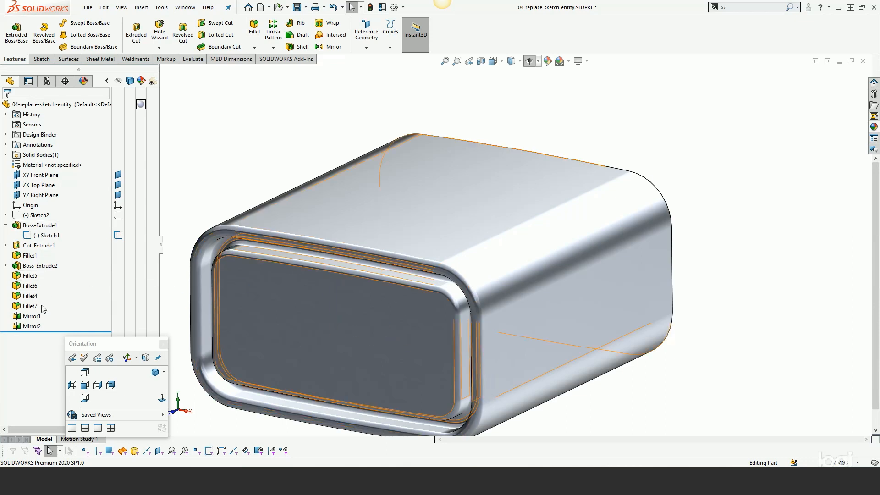
pyautogui.scroll(2, 222, 195)
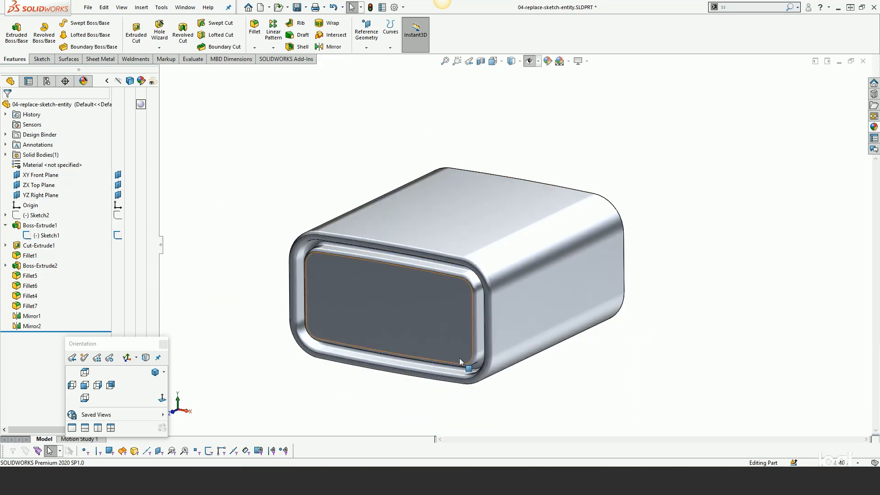
pyautogui.scroll(-2, 462, 362)
pyautogui.moveTo(445, 322); pyautogui.dragTo(446, 313, button='middle')
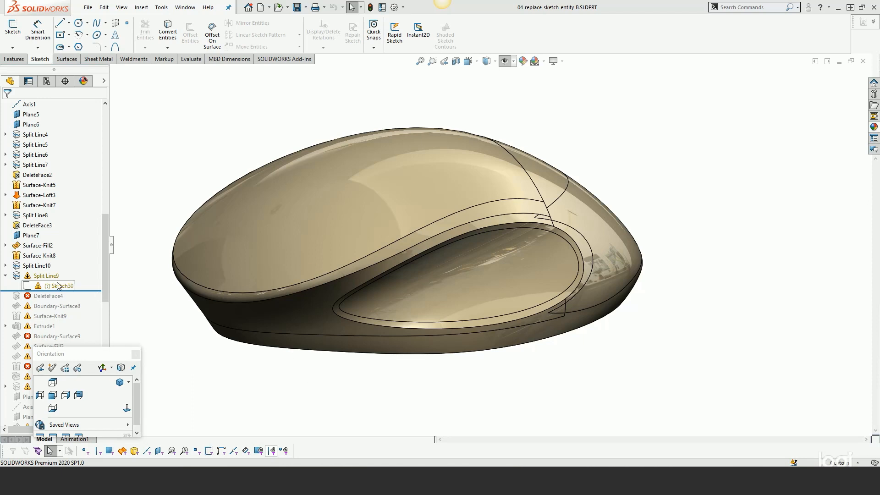
# Step: Open Sketch30 under Split Line9 in 04-replace-sketch-entity-B for editing, normal to its plane, and move the 1.25 dimension above the grip outline
pyautogui.moveTo(57, 287)
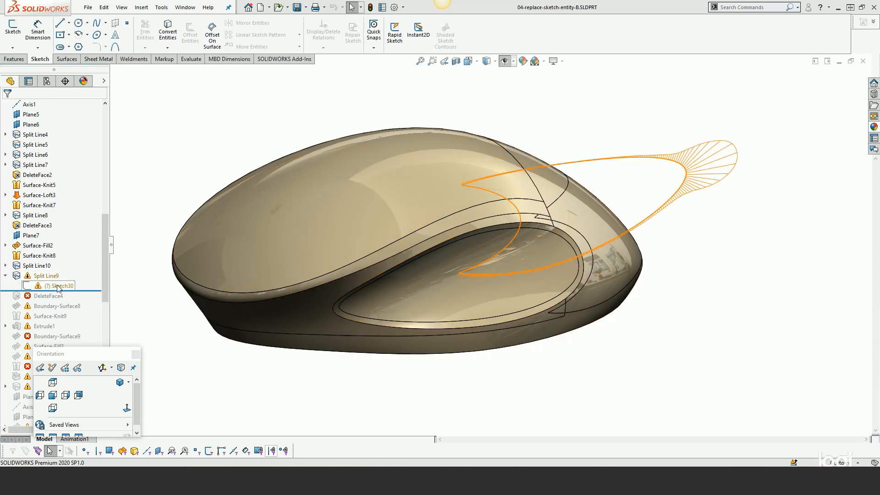
pyautogui.rightClick(57, 286)
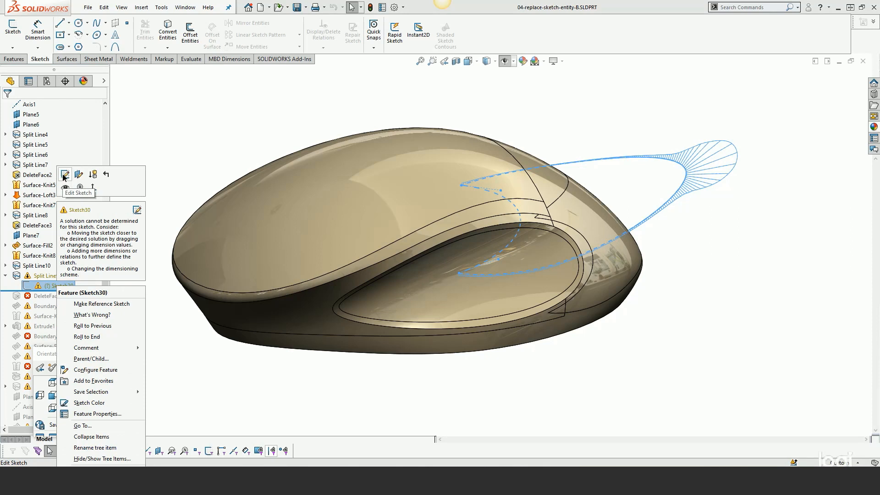
pyautogui.click(64, 175)
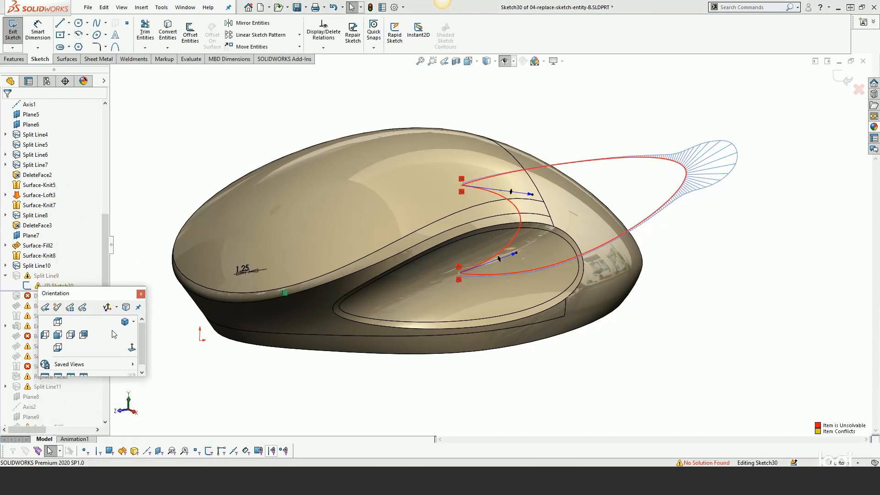
pyautogui.click(131, 347)
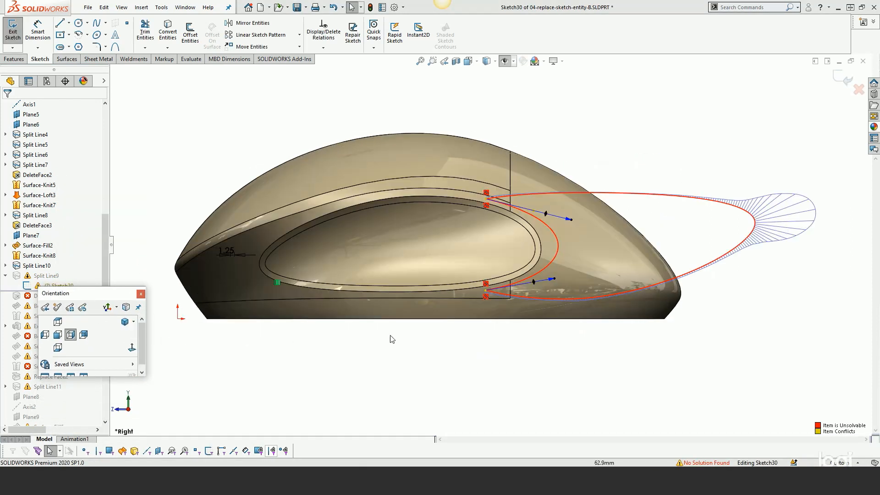
pyautogui.scroll(-1, 475, 207)
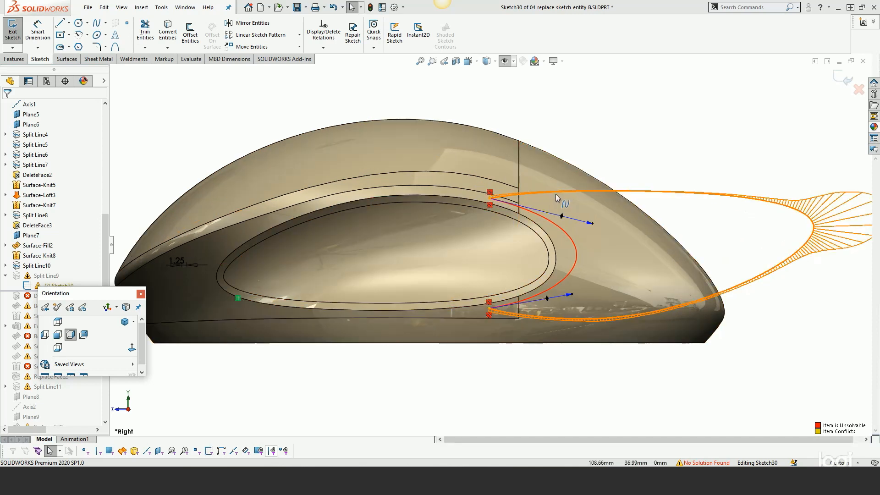
pyautogui.moveTo(179, 265); pyautogui.dragTo(176, 158)
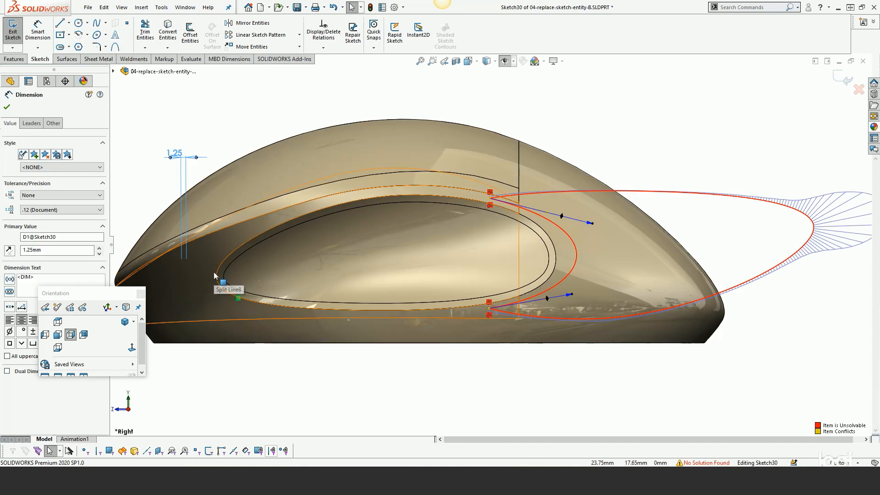
pyautogui.press('Escape')
# Step: Compare against Sketch30 in the open logitech laser mouse part and return to 04-replace-sketch-entity-B
pyautogui.click(185, 7)
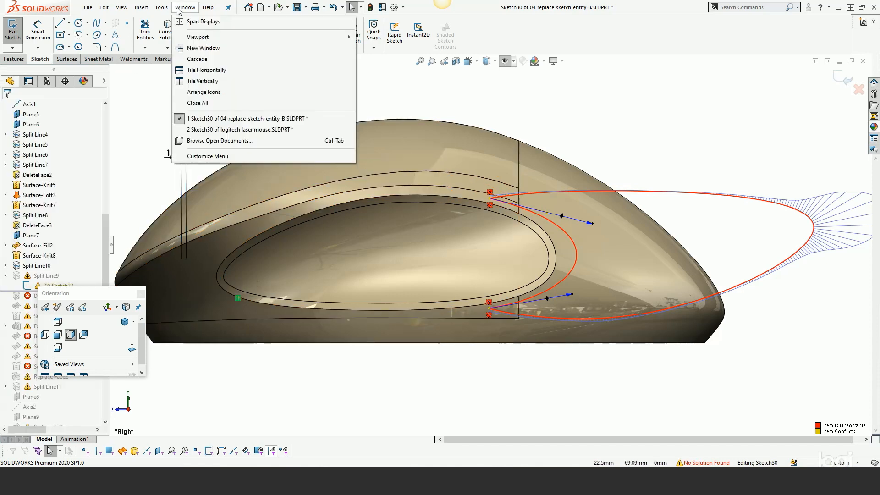
pyautogui.click(203, 132)
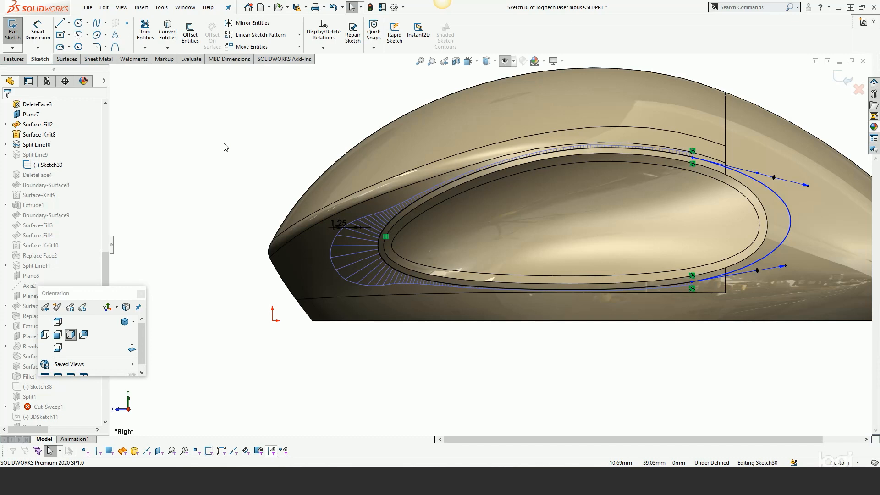
pyautogui.click(194, 9)
pyautogui.click(213, 119)
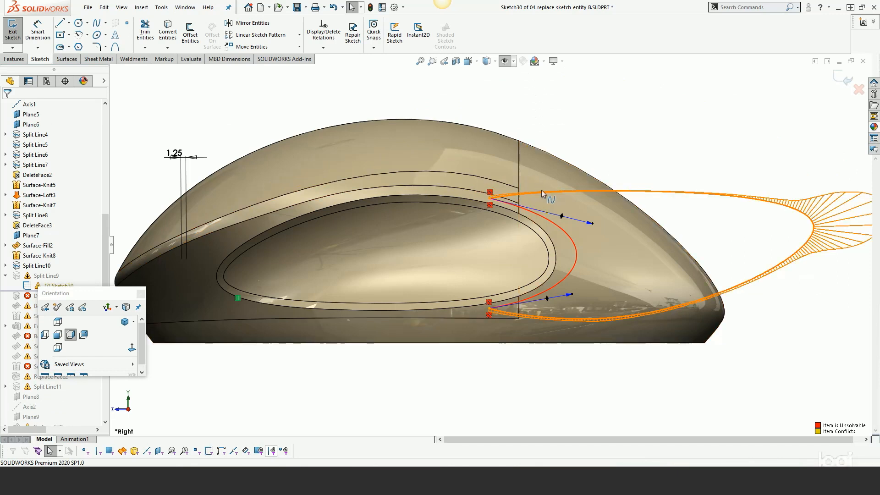
# Step: Delete all four over-defining tangent relations on the splines of Sketch30
pyautogui.click(524, 194)
pyautogui.rightClick(527, 194)
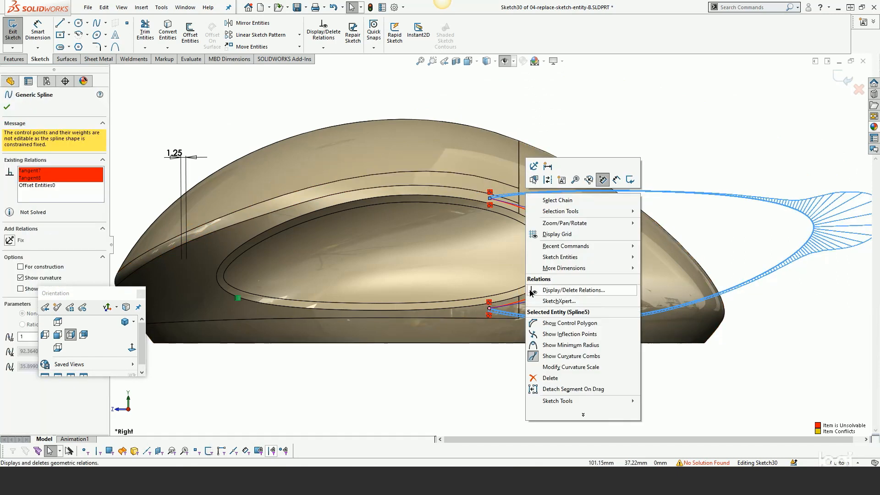
pyautogui.click(550, 290)
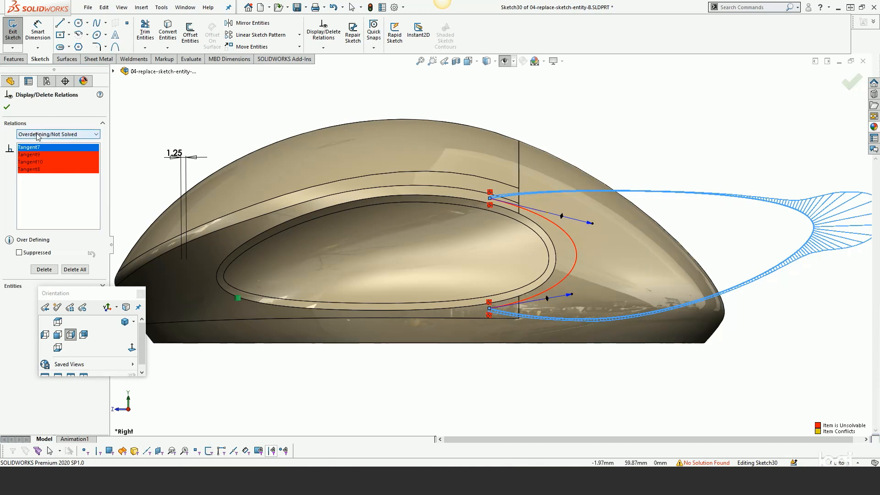
pyautogui.keyDown('shift'); pyautogui.click(32, 170); pyautogui.keyUp('shift')
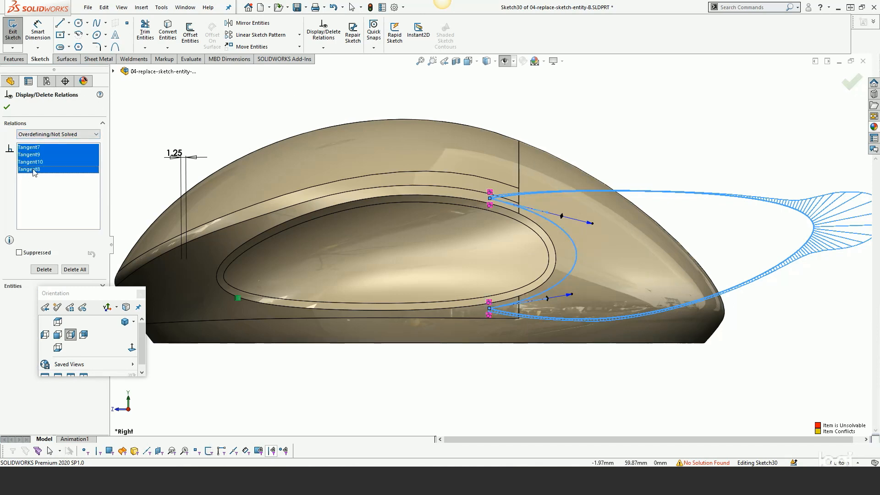
pyautogui.press('Delete')
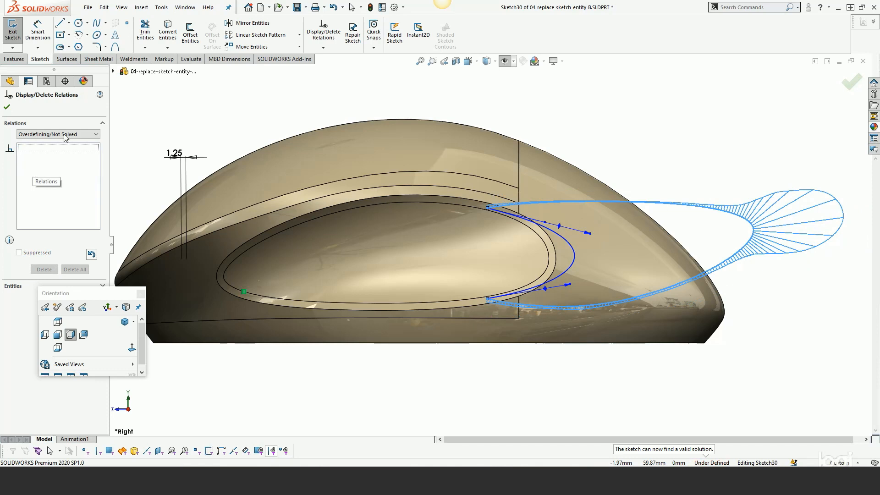
pyautogui.click(7, 106)
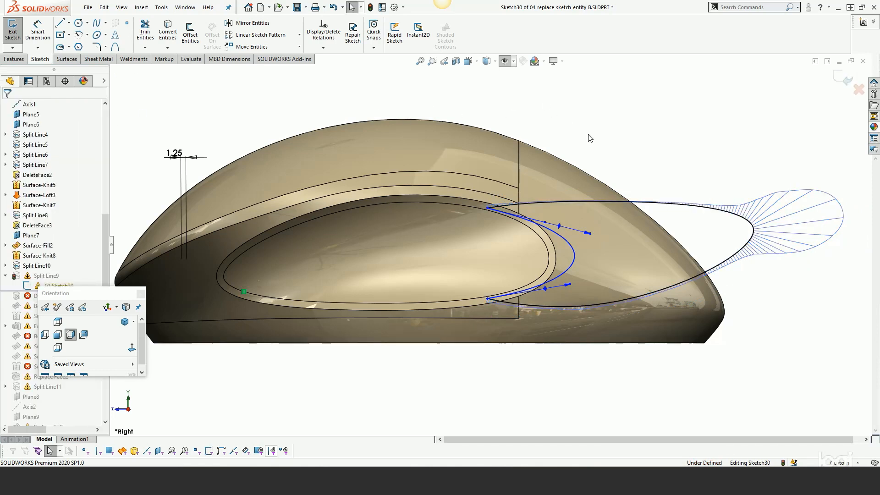
# Step: Offset the outer edge of the side grip outward by 1.25 mm in Sketch30
pyautogui.click(435, 196)
pyautogui.click(191, 33)
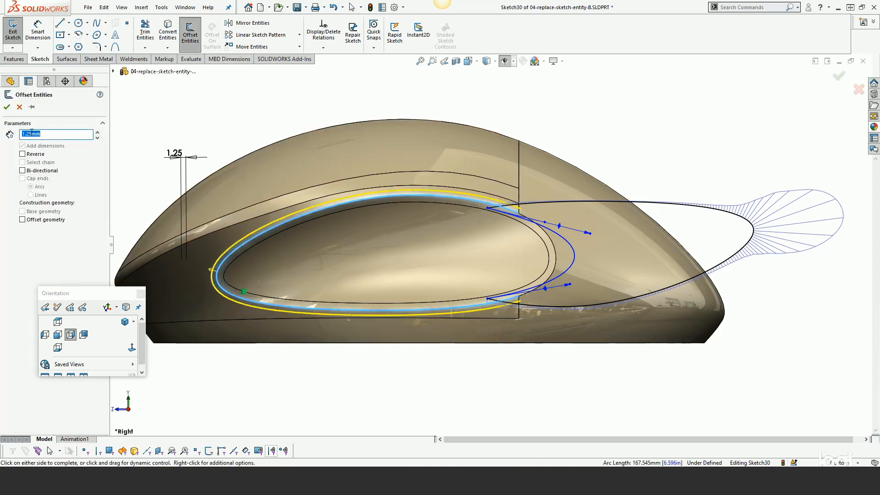
pyautogui.click(6, 107)
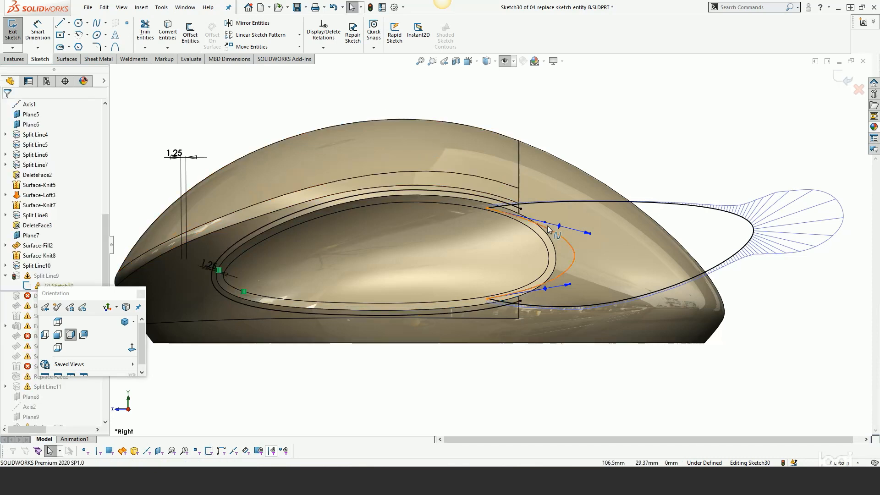
# Step: Sketch a vertical construction centerline about 66 mm long across the grip, in line with the endpoints of the closing spline
pyautogui.scroll(-3, 533, 216)
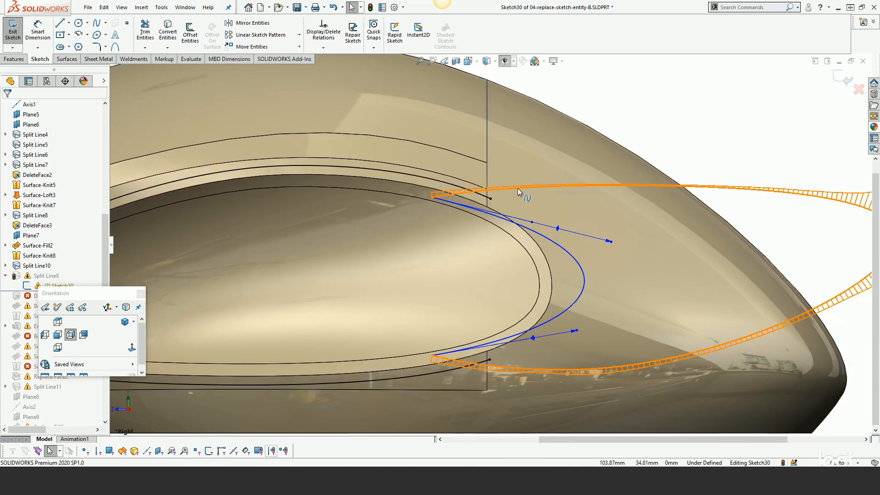
pyautogui.press('z')
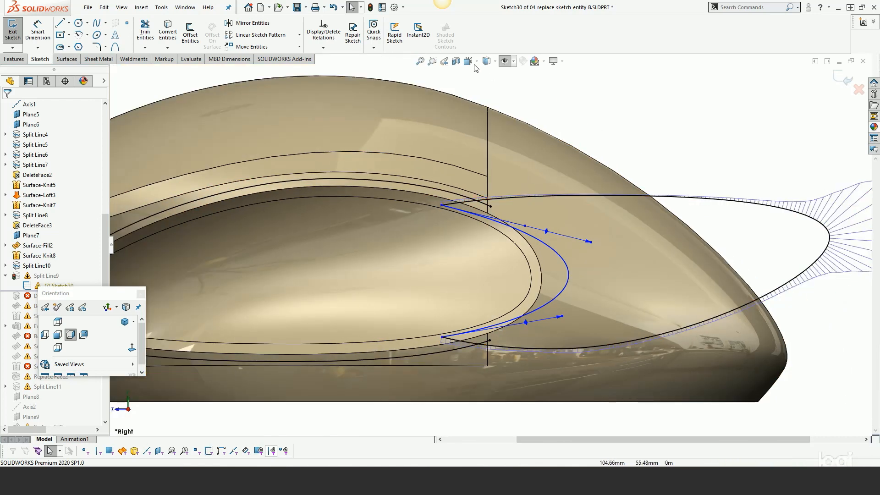
pyautogui.click(69, 23)
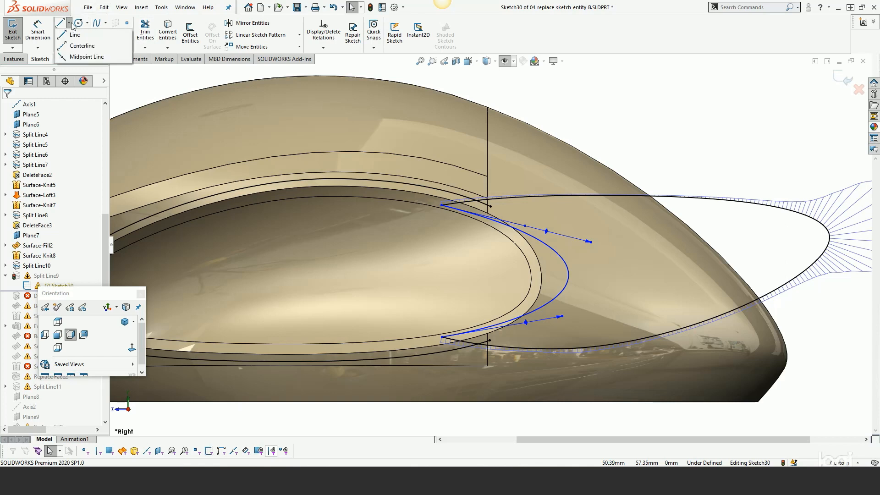
pyautogui.click(74, 46)
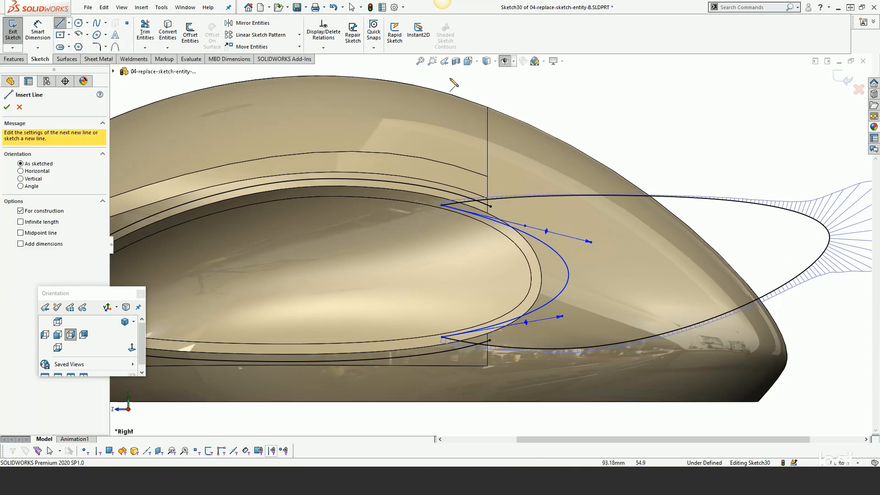
pyautogui.press('z')
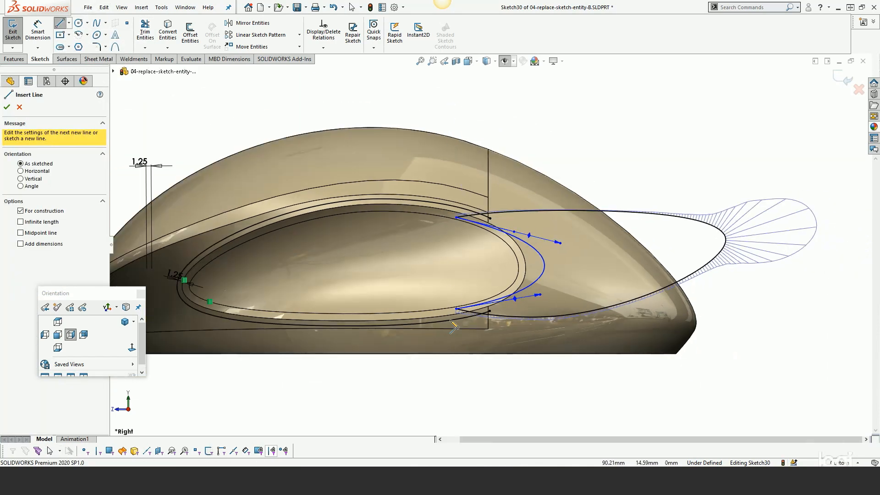
pyautogui.click(456, 381)
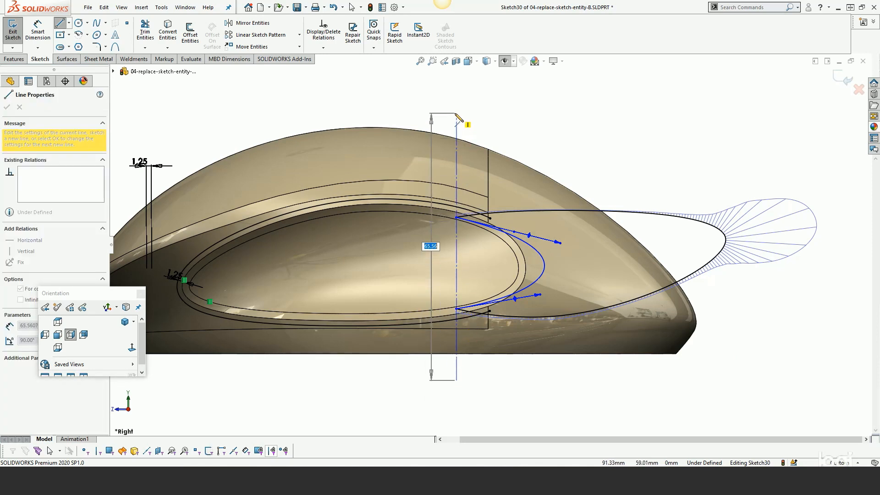
pyautogui.click(456, 114)
pyautogui.rightClick(456, 115)
pyautogui.click(476, 119)
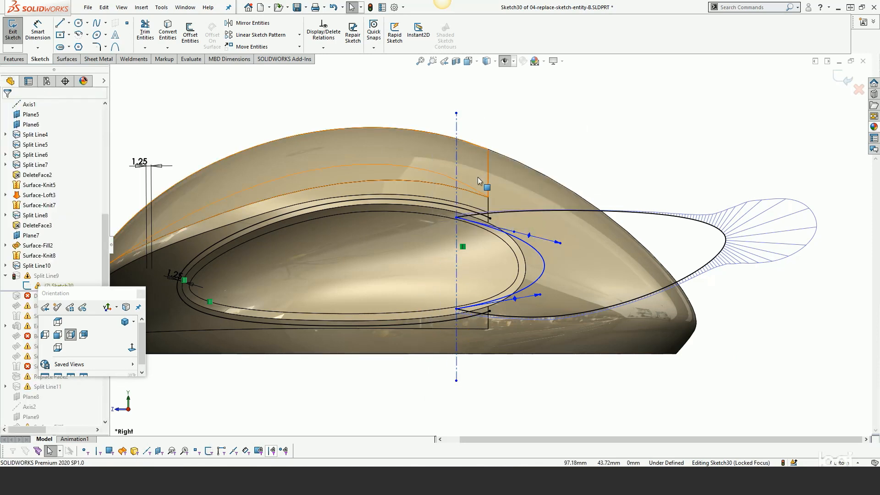
# Step: Replace the old offset spline with the new 1.25 mm offset spline using Replace Entity, deleting the old one
pyautogui.scroll(-5, 478, 180)
pyautogui.click(459, 232)
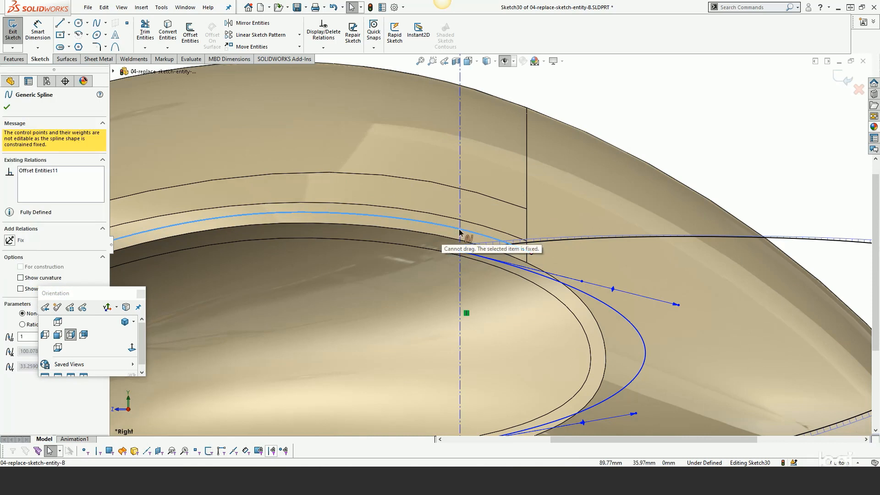
pyautogui.click(604, 144)
pyautogui.scroll(4, 614, 152)
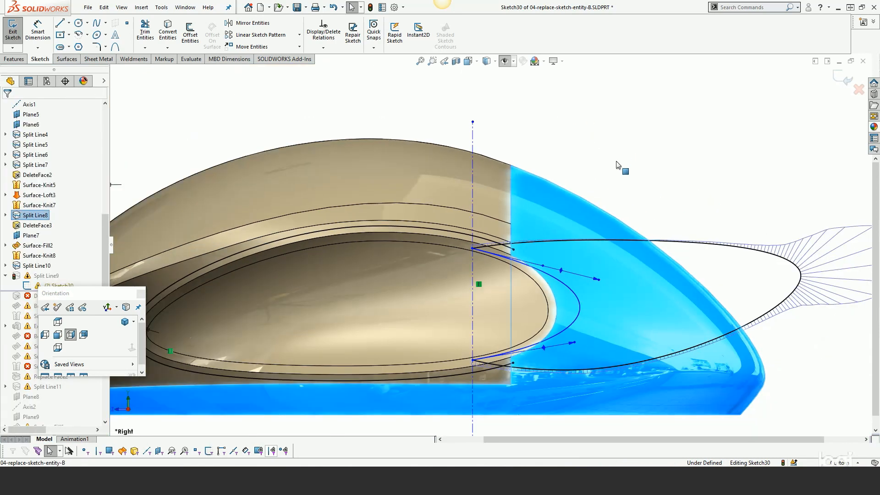
pyautogui.scroll(-4, 509, 246)
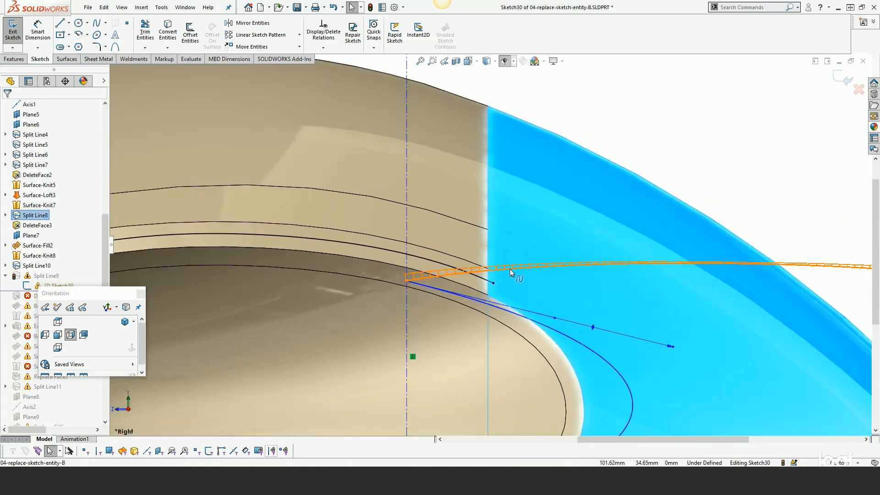
pyautogui.press('s')
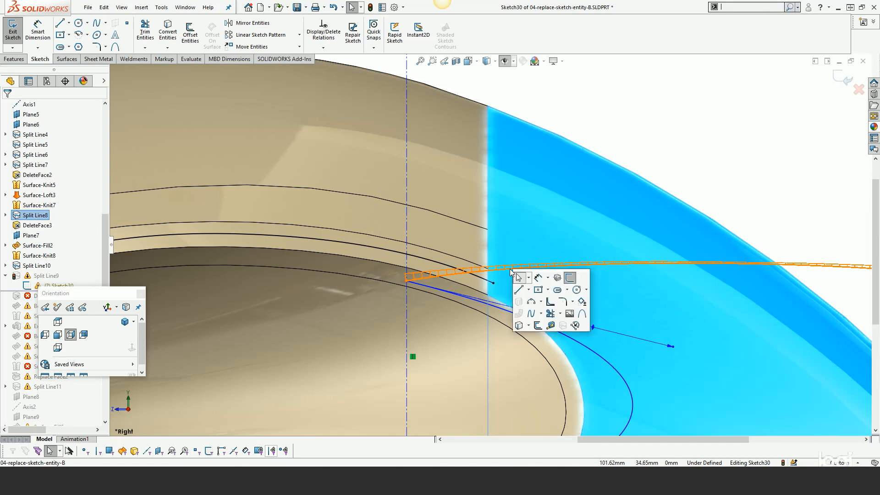
pyautogui.click(575, 325)
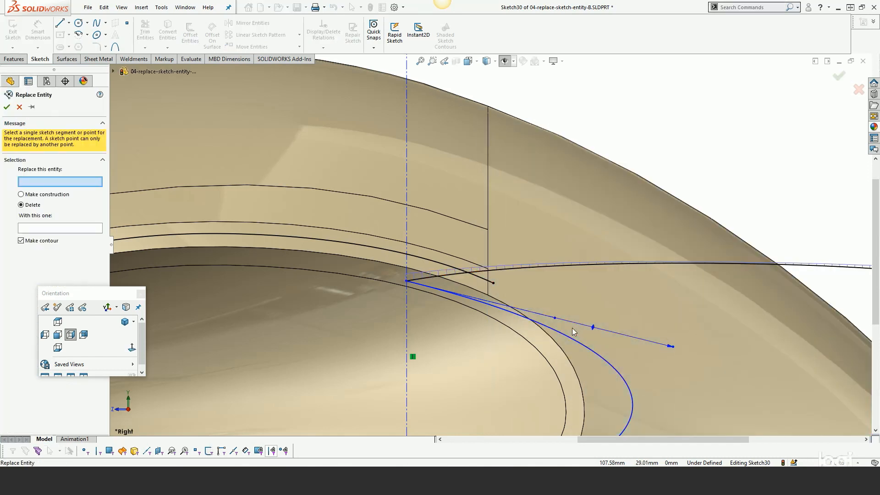
pyautogui.click(517, 271)
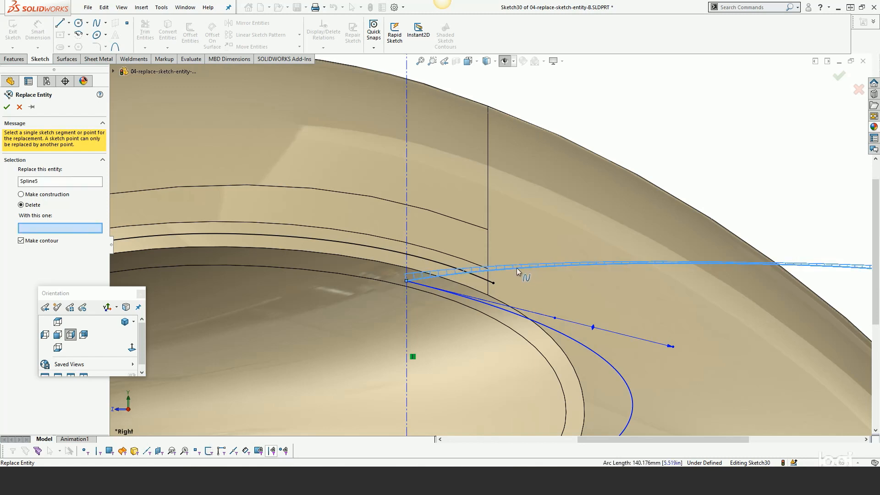
pyautogui.click(368, 246)
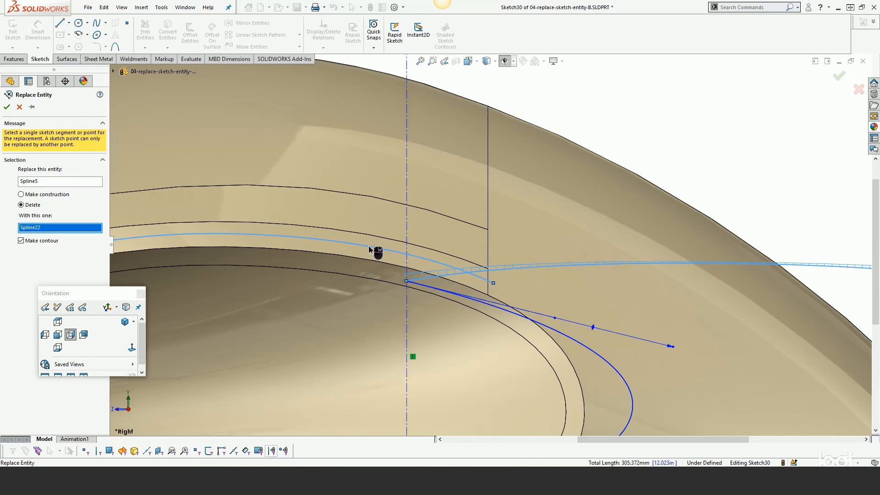
pyautogui.press('Return')
# Step: Pull both ends of the new offset spline back onto the vertical centerline, joining the lower end to the closing spline
pyautogui.scroll(5, 369, 245)
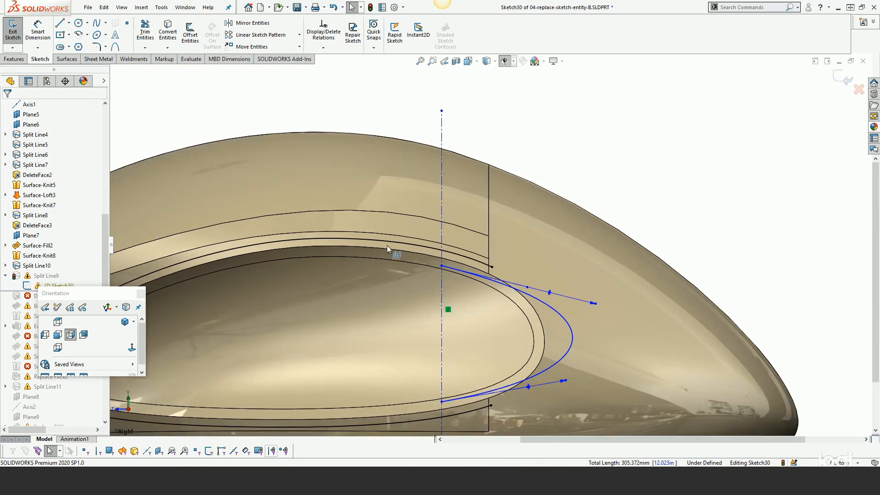
pyautogui.click(478, 262)
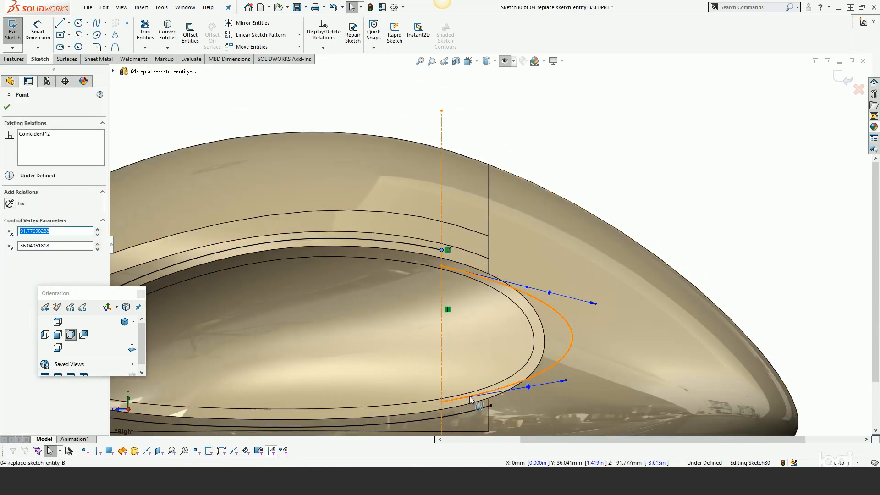
pyautogui.moveTo(491, 406); pyautogui.dragTo(442, 417)
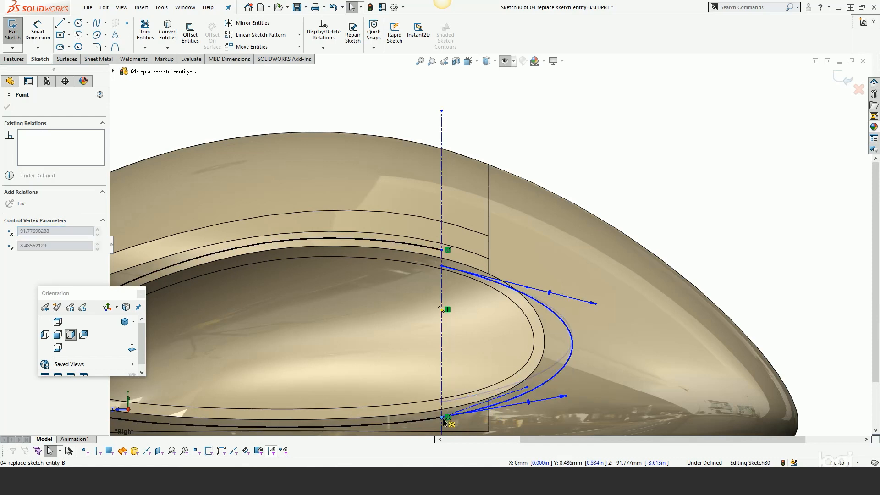
# Step: Add a tangent relation between the closing spline and the offset spline at their lower junction
pyautogui.click(463, 415)
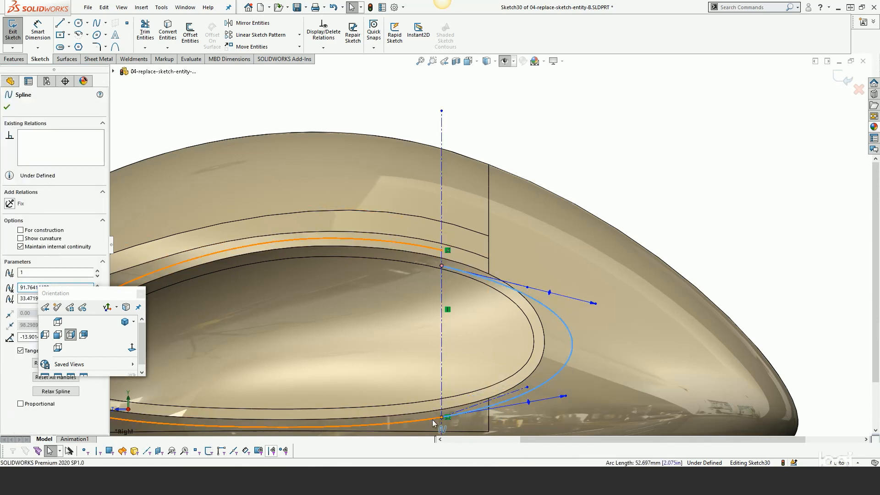
pyautogui.keyDown('ctrl'); pyautogui.click(437, 418); pyautogui.keyUp('ctrl')
pyautogui.click(458, 379)
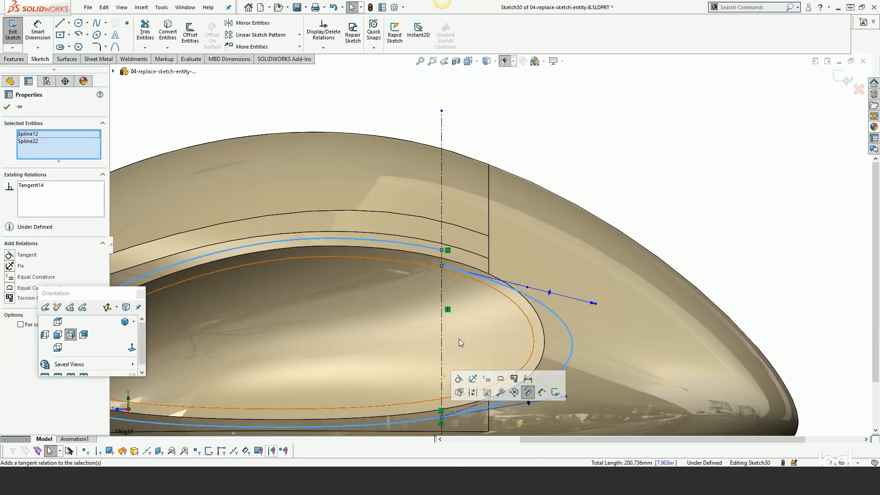
# Step: Attach the closing spline's upper end to the offset spline's upper endpoint and make the two tangent there
pyautogui.click(613, 133)
pyautogui.moveTo(441, 267); pyautogui.dragTo(442, 251)
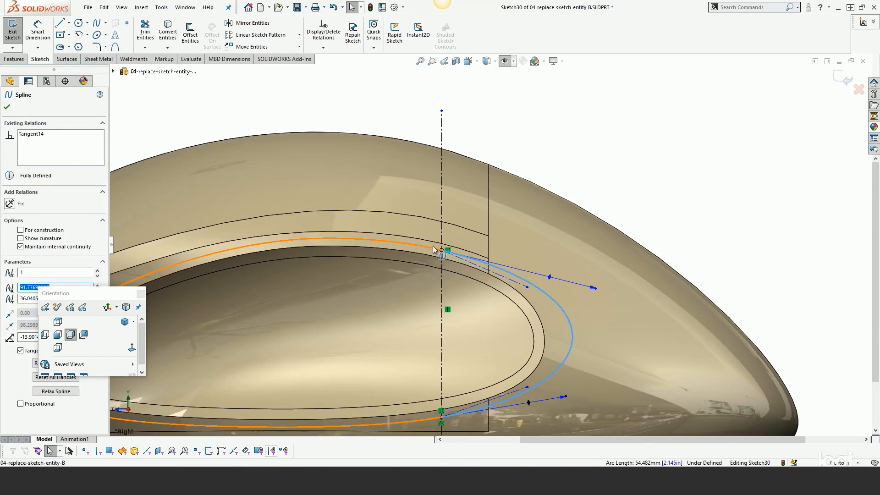
pyautogui.keyDown('ctrl'); pyautogui.click(433, 248); pyautogui.keyUp('ctrl')
pyautogui.click(459, 206)
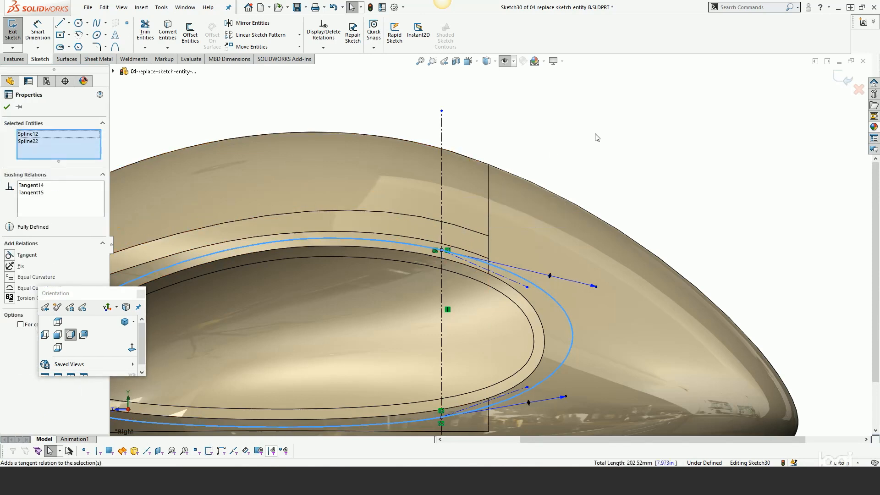
# Step: Exit Sketch30 keeping the repaired outline, and move the Orientation dialog away from the errored features in the tree
pyautogui.click(847, 81)
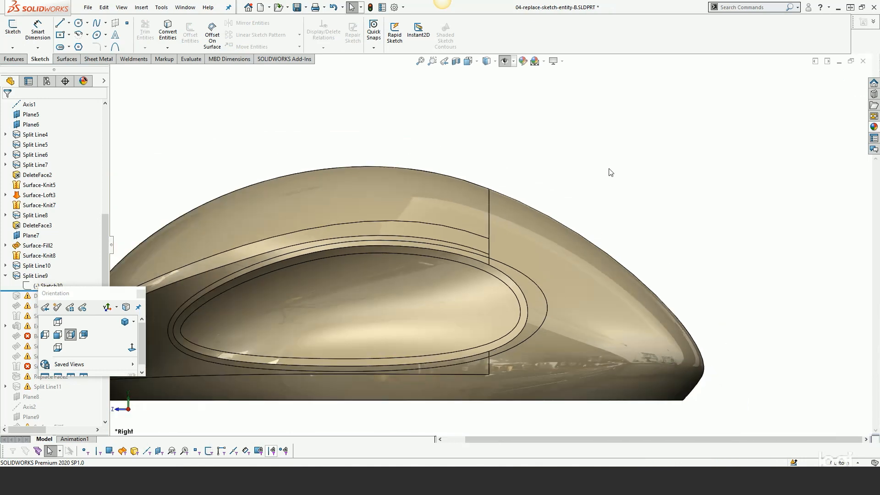
pyautogui.moveTo(96, 292); pyautogui.dragTo(106, 363)
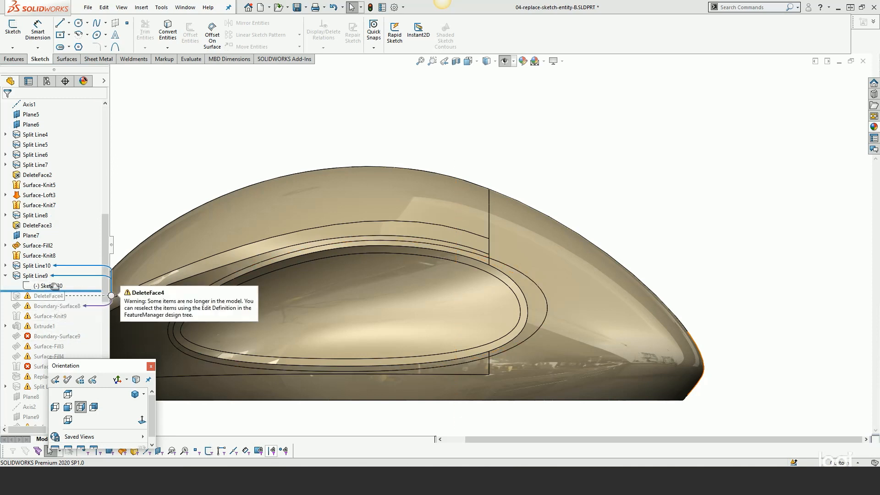
pyautogui.moveTo(33, 280)
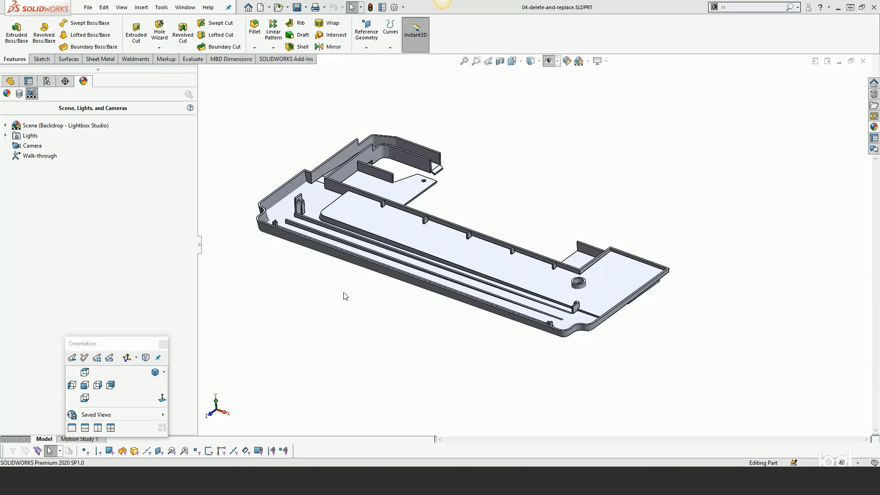
# Step: Show the feature tree of the 04-delete-and-replace part and examine the long ribs and clips near the tray's corner
pyautogui.moveTo(345, 296); pyautogui.dragTo(329, 341, button='middle')
pyautogui.click(7, 94)
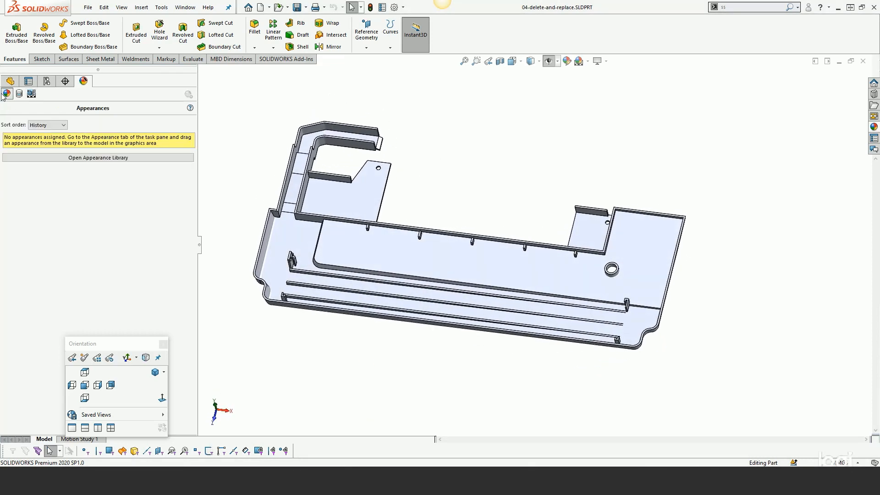
pyautogui.click(11, 83)
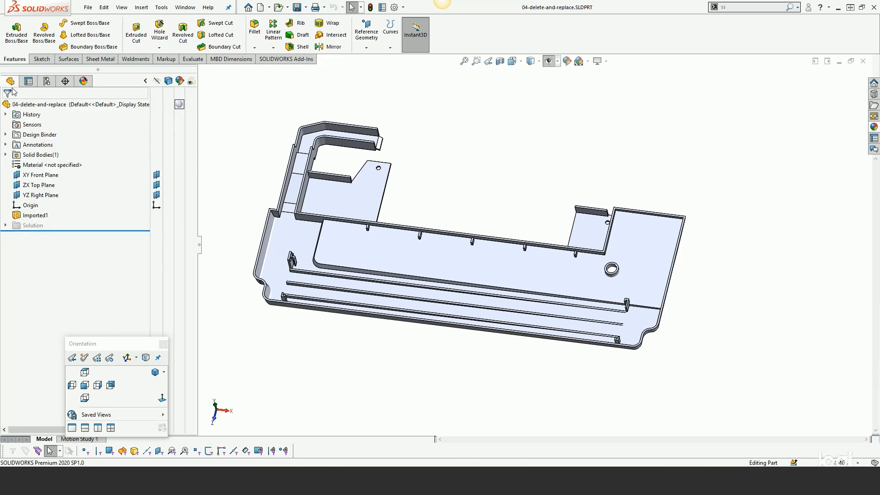
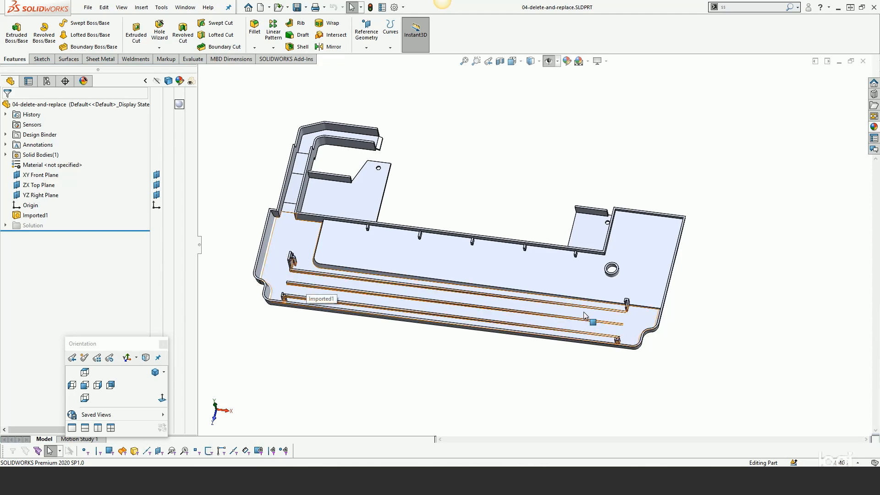
pyautogui.scroll(-5, 302, 253)
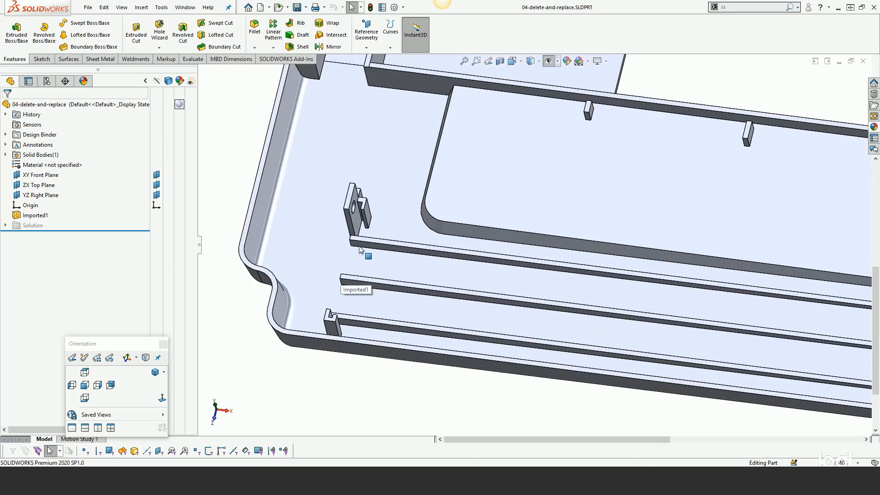
pyautogui.click(358, 240)
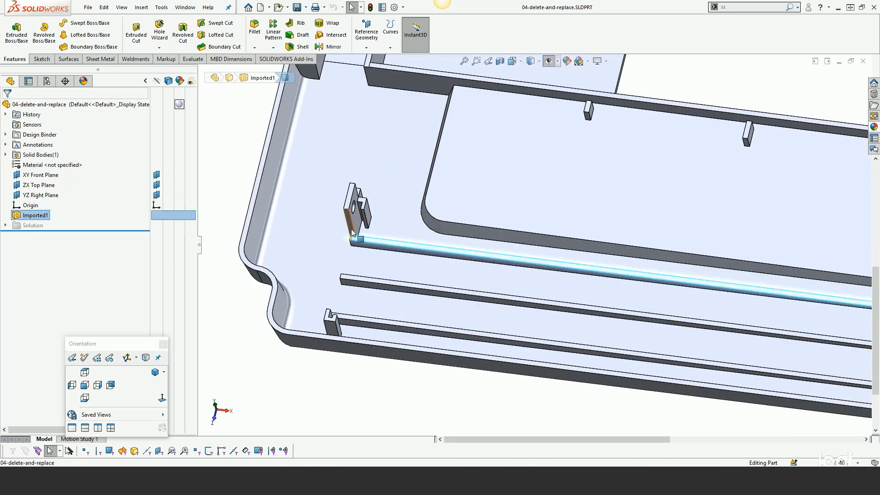
pyautogui.keyDown('ctrl'); pyautogui.click(350, 213); pyautogui.keyUp('ctrl')
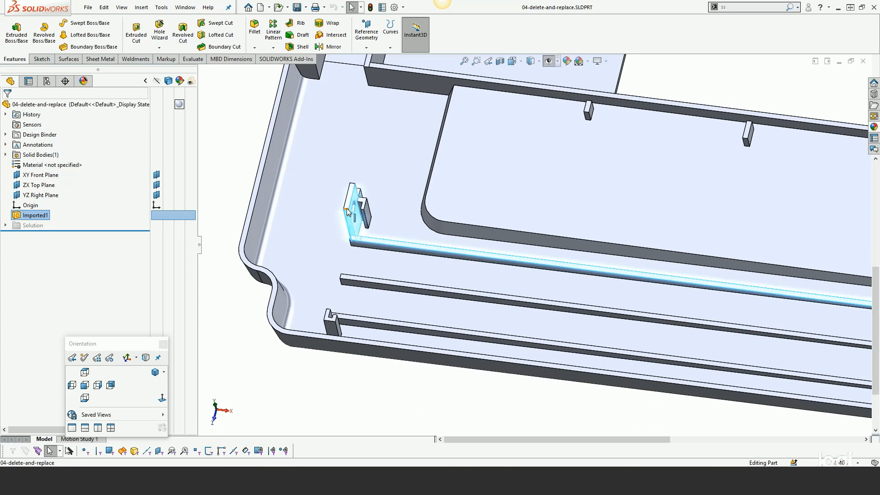
pyautogui.press('z')
pyautogui.click(314, 310)
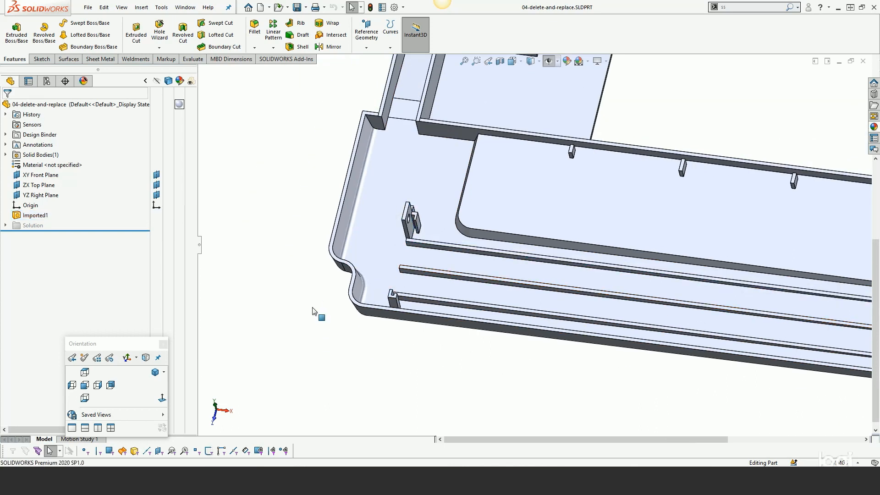
# Step: Start Delete Face in the top view with wireframe display, and activate lasso selection
pyautogui.click(85, 373)
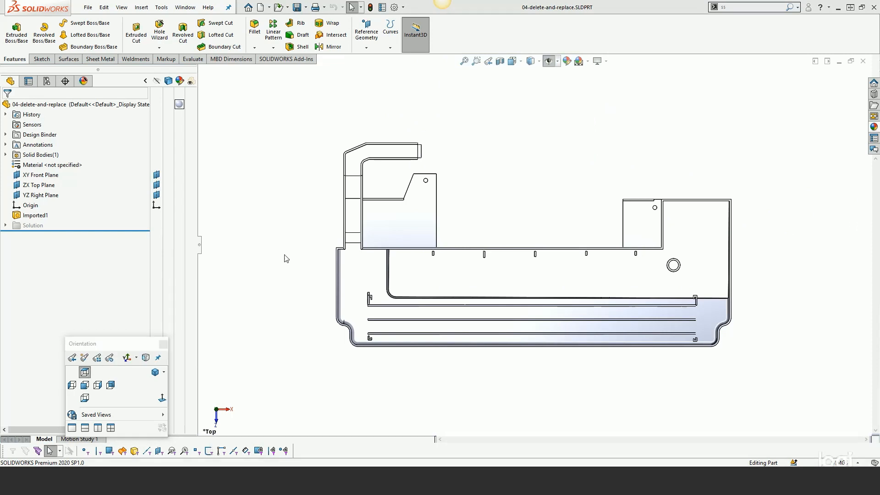
pyautogui.press('s')
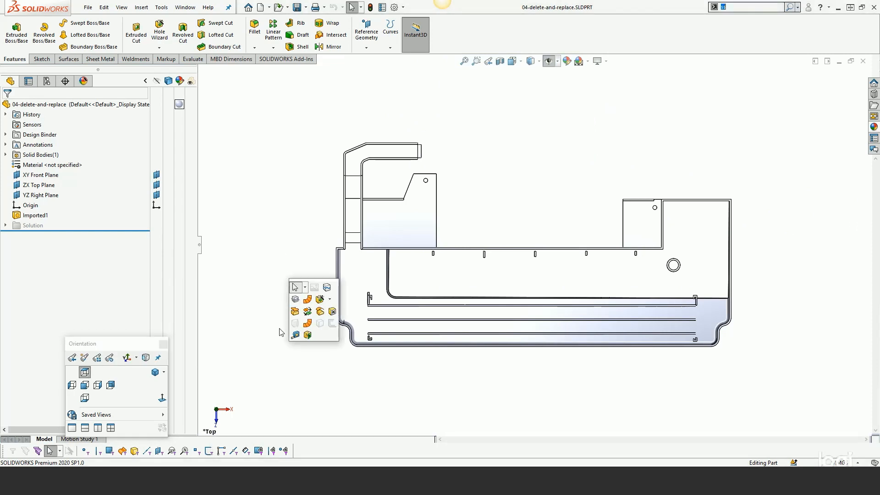
pyautogui.click(332, 312)
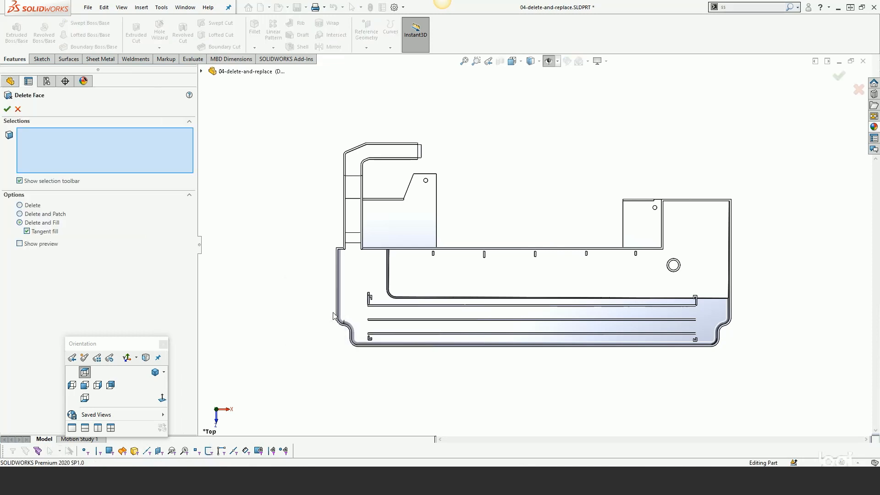
pyautogui.click(539, 62)
pyautogui.click(532, 128)
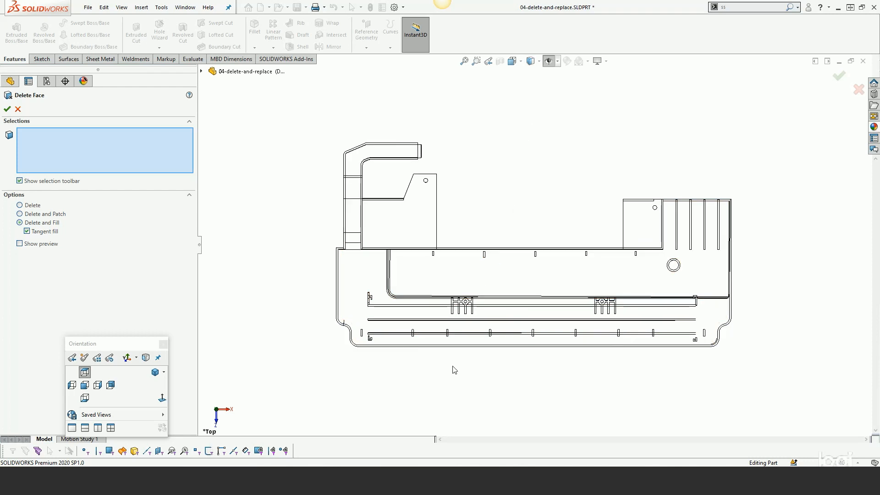
pyautogui.scroll(-3, 398, 369)
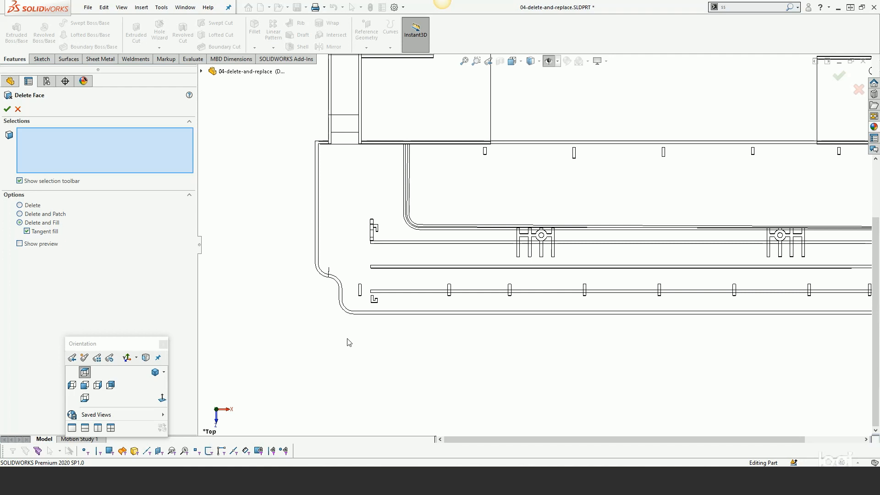
pyautogui.rightClick(315, 325)
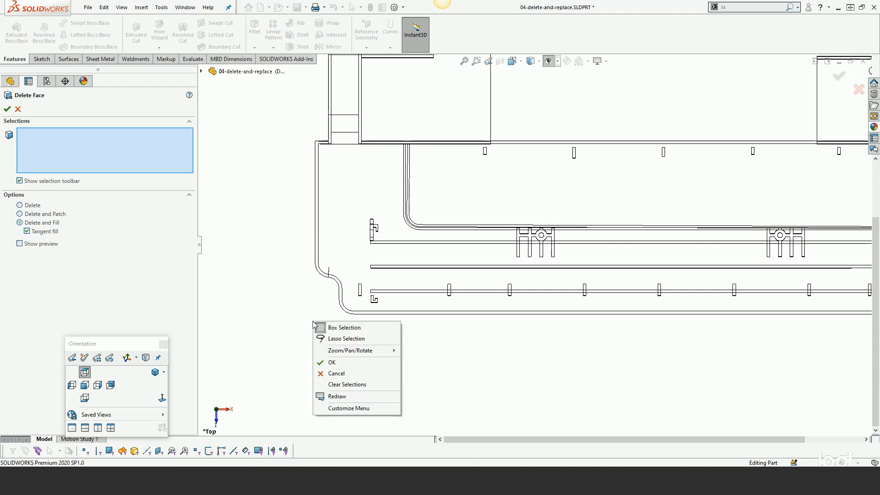
pyautogui.click(339, 340)
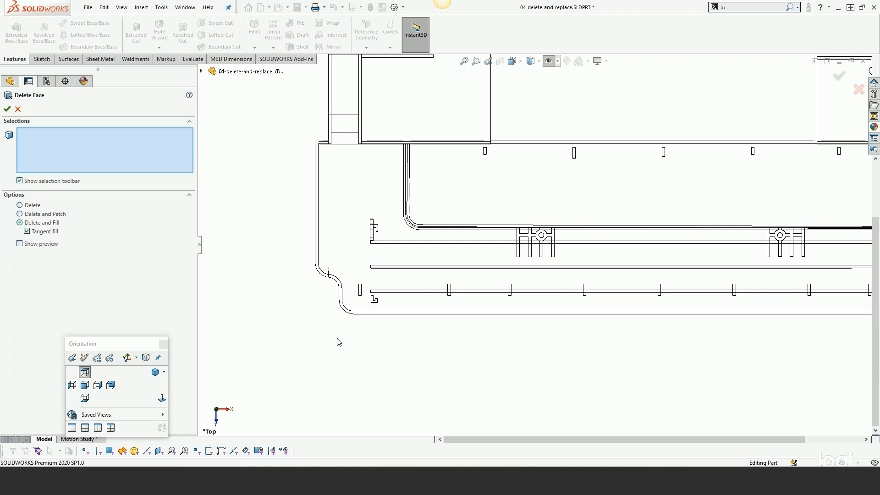
# Step: Lasso the faces of the long ribs, clips and bosses on the tray's lower floor and remove them with Delete and Patch
pyautogui.scroll(3, 337, 340)
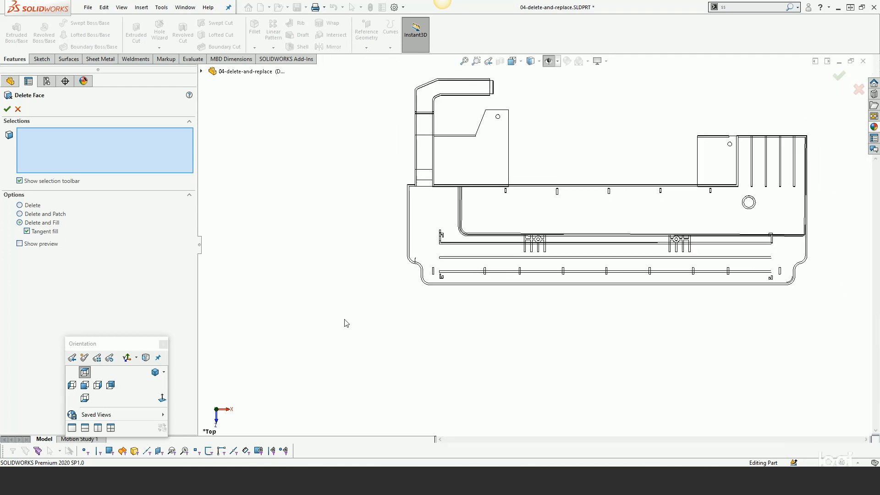
pyautogui.scroll(-2, 670, 248)
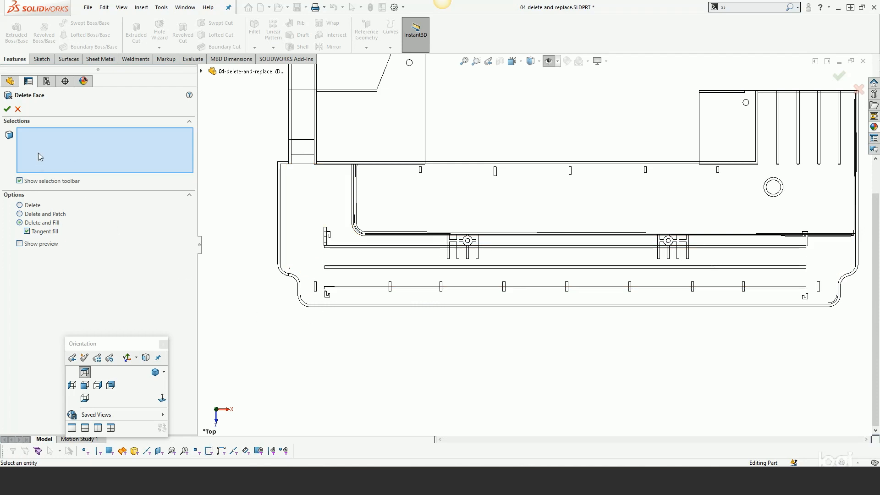
pyautogui.click(108, 452)
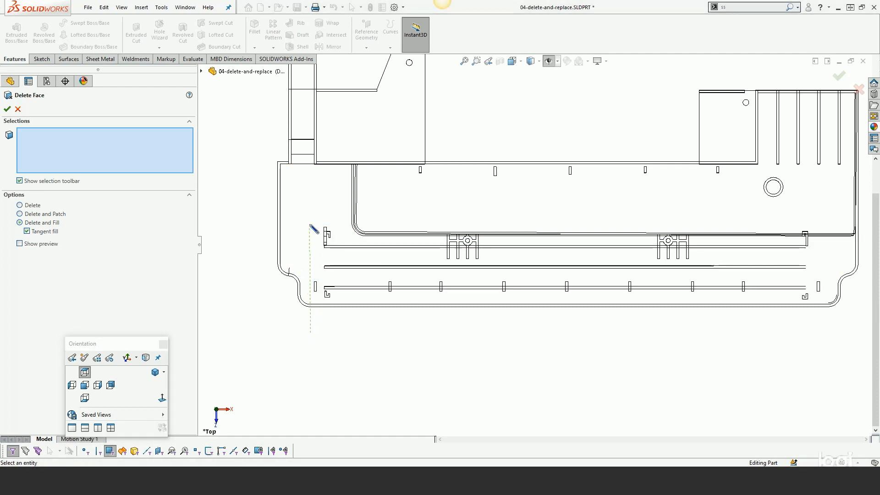
pyautogui.moveTo(329, 213)
pyautogui.mouseDown()
pyautogui.moveTo(351, 238)
pyautogui.moveTo(436, 245)
pyautogui.moveTo(482, 224)
pyautogui.moveTo(494, 243)
pyautogui.moveTo(637, 246)
pyautogui.moveTo(666, 213)
pyautogui.moveTo(708, 220)
pyautogui.moveTo(706, 243)
pyautogui.moveTo(798, 249)
pyautogui.moveTo(813, 220)
pyautogui.moveTo(834, 271)
pyautogui.moveTo(806, 316)
pyautogui.moveTo(625, 338)
pyautogui.moveTo(333, 340)
pyautogui.moveTo(303, 330)
pyautogui.moveTo(312, 326)
pyautogui.mouseUp()
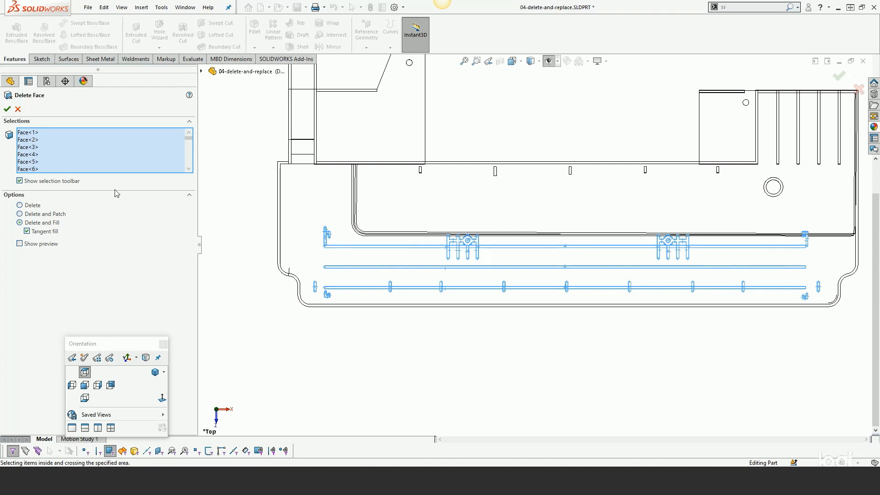
pyautogui.click(19, 214)
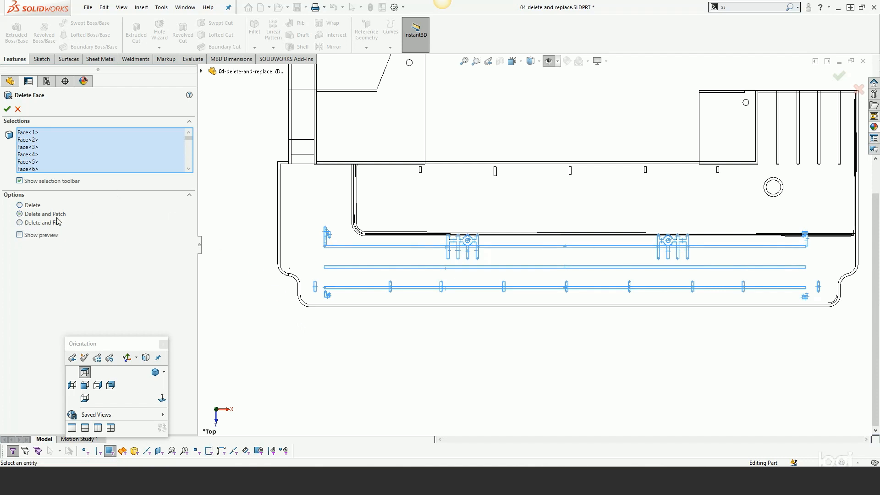
pyautogui.click(7, 109)
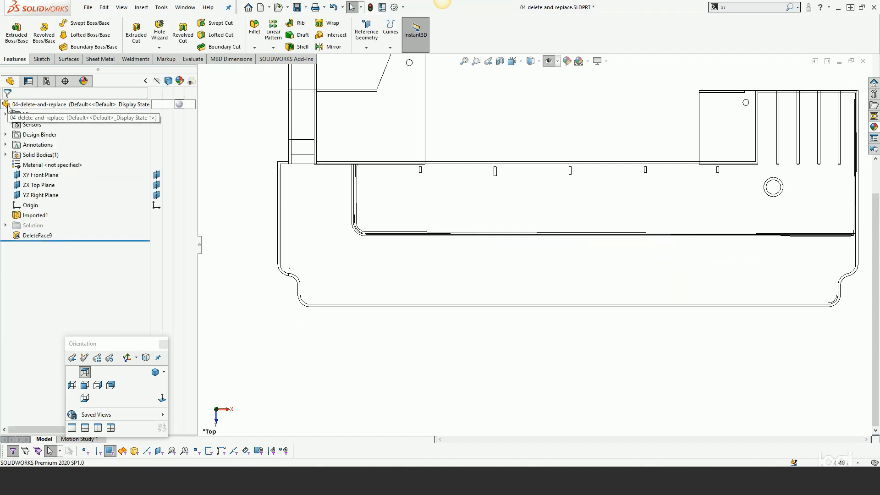
# Step: Show the tray shaded at an angle and inspect the floor where the ribs were removed
pyautogui.moveTo(491, 304); pyautogui.dragTo(454, 236, button='middle')
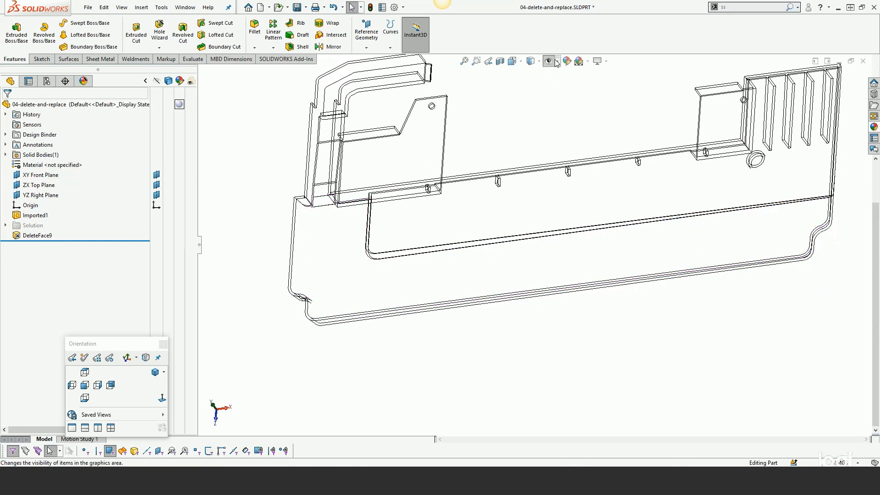
pyautogui.click(538, 62)
pyautogui.click(532, 73)
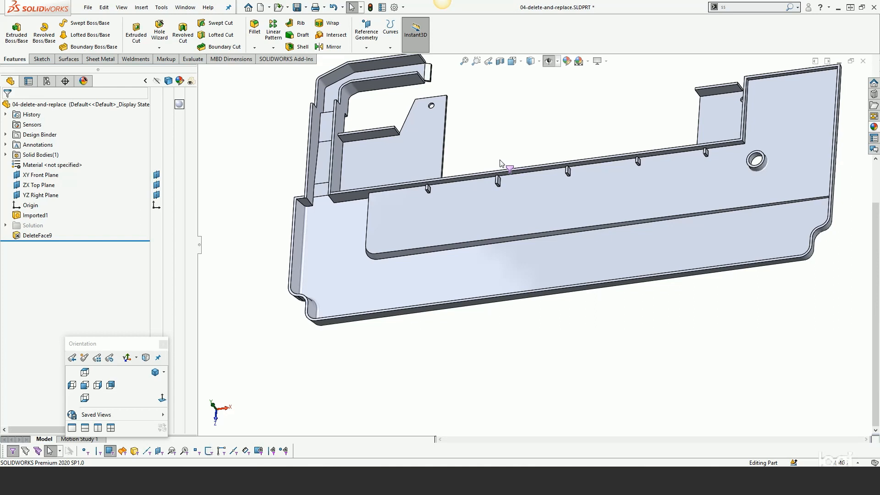
pyautogui.scroll(1, 458, 225)
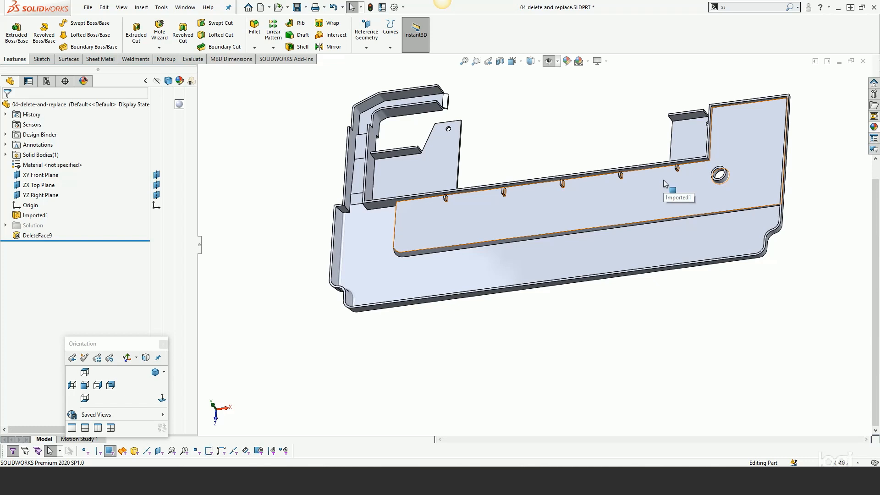
# Step: Restart Delete Face in the top view with the tray in wireframe display
pyautogui.hotkey('ctrl', '5')
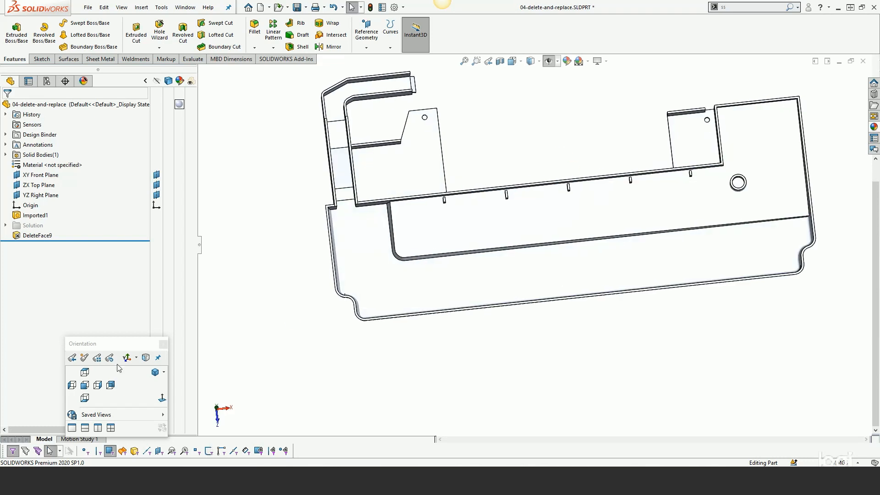
pyautogui.press('Return')
pyautogui.click(530, 62)
pyautogui.click(530, 127)
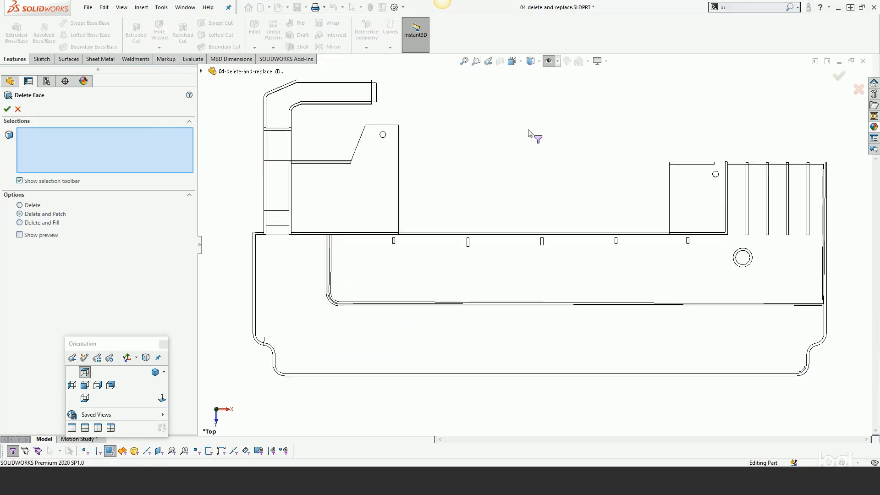
pyautogui.moveTo(384, 212)
pyautogui.mouseDown()
pyautogui.moveTo(380, 248)
pyautogui.moveTo(384, 210)
pyautogui.moveTo(399, 247)
pyautogui.moveTo(401, 238)
pyautogui.mouseUp()
pyautogui.click(40, 134)
pyautogui.press('Delete')
pyautogui.click(8, 109)
pyautogui.click(18, 109)
# Step: Delete and patch the small rib nearest the hooked arm, just inside the tray's long upper wall
pyautogui.scroll(-6, 443, 237)
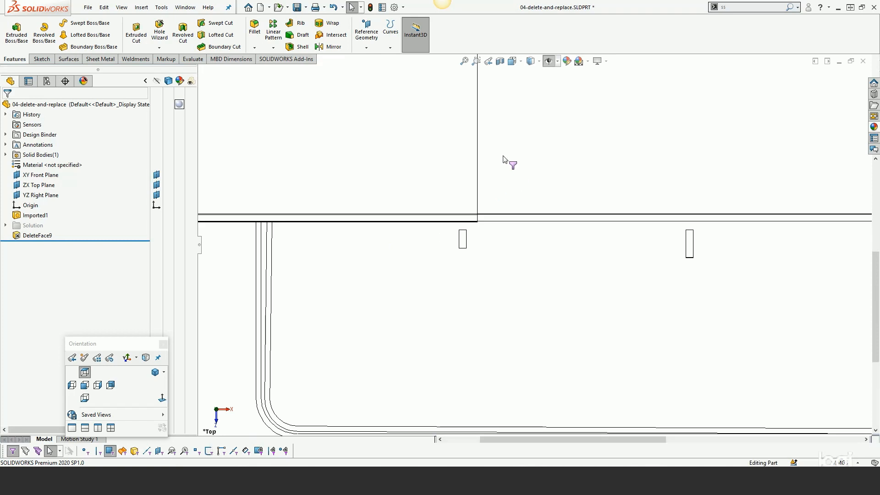
pyautogui.press('s')
pyautogui.click(561, 173)
pyautogui.moveTo(504, 192)
pyautogui.mouseDown()
pyautogui.moveTo(479, 255)
pyautogui.moveTo(499, 201)
pyautogui.mouseUp()
pyautogui.click(7, 109)
# Step: Delete and patch the four remaining small ribs along the tray's long upper wall
pyautogui.scroll(3, 465, 125)
pyautogui.scroll(3, 465, 128)
pyautogui.press('Return')
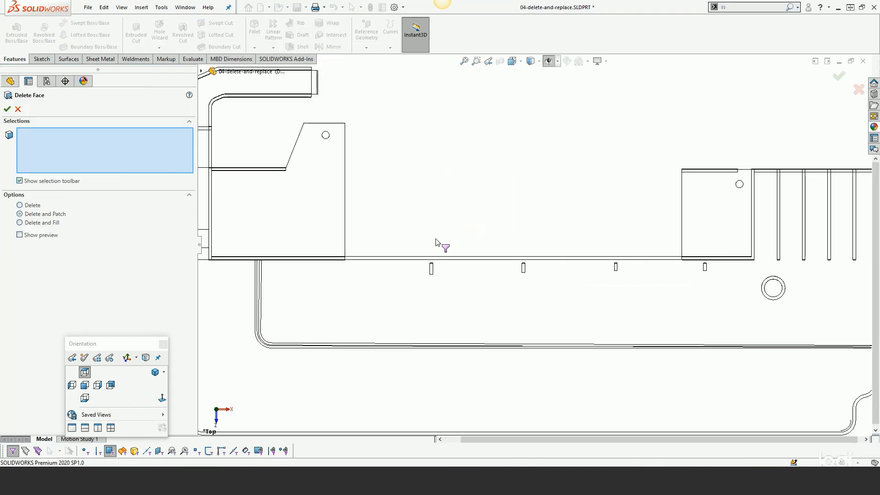
pyautogui.moveTo(436, 239)
pyautogui.mouseDown()
pyautogui.moveTo(720, 274)
pyautogui.moveTo(610, 248)
pyautogui.moveTo(542, 248)
pyautogui.mouseUp()
pyautogui.press('Return')
# Step: Delete and patch the round boss in the end compartment and the hole in the tab beside it
pyautogui.press('Return')
pyautogui.scroll(3, 563, 217)
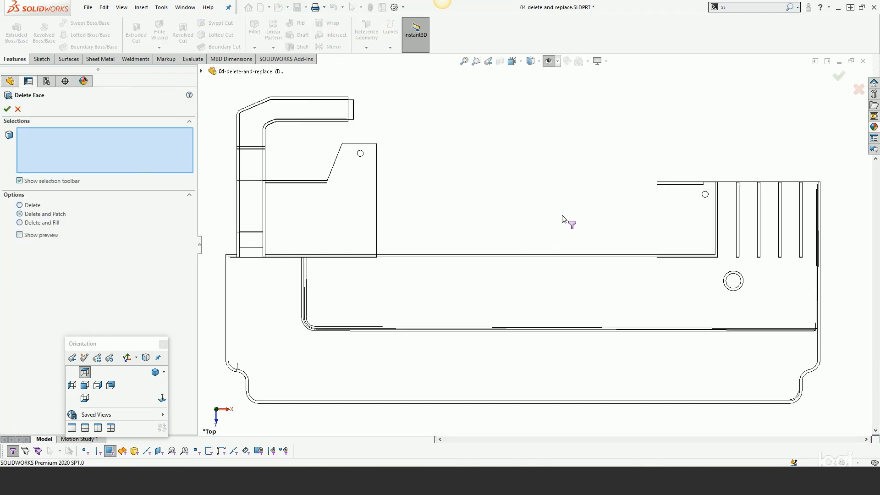
pyautogui.scroll(-3, 665, 236)
pyautogui.moveTo(632, 157)
pyautogui.mouseDown()
pyautogui.moveTo(633, 234)
pyautogui.moveTo(732, 177)
pyautogui.moveTo(653, 168)
pyautogui.moveTo(620, 291)
pyautogui.moveTo(644, 164)
pyautogui.moveTo(609, 191)
pyautogui.moveTo(617, 172)
pyautogui.mouseUp()
pyautogui.press('Return')
pyautogui.press('Return')
pyautogui.press('Return')
pyautogui.press('Return')
pyautogui.press('Return')
# Step: Delete and patch the small hole in the angled tab beside the hooked arm
pyautogui.scroll(3, 561, 145)
pyautogui.scroll(-3, 392, 197)
pyautogui.press('Return')
pyautogui.moveTo(378, 194)
pyautogui.mouseDown()
pyautogui.moveTo(380, 236)
pyautogui.moveTo(376, 199)
pyautogui.mouseUp()
pyautogui.press('Return')
pyautogui.scroll(3, 456, 178)
pyautogui.scroll(-2, 613, 359)
# Step: Return the tray to shaded display and inspect the simplified body from an angle
pyautogui.click(531, 61)
pyautogui.click(531, 73)
pyautogui.moveTo(528, 215); pyautogui.dragTo(508, 191, button='middle')
pyautogui.scroll(1, 509, 193)
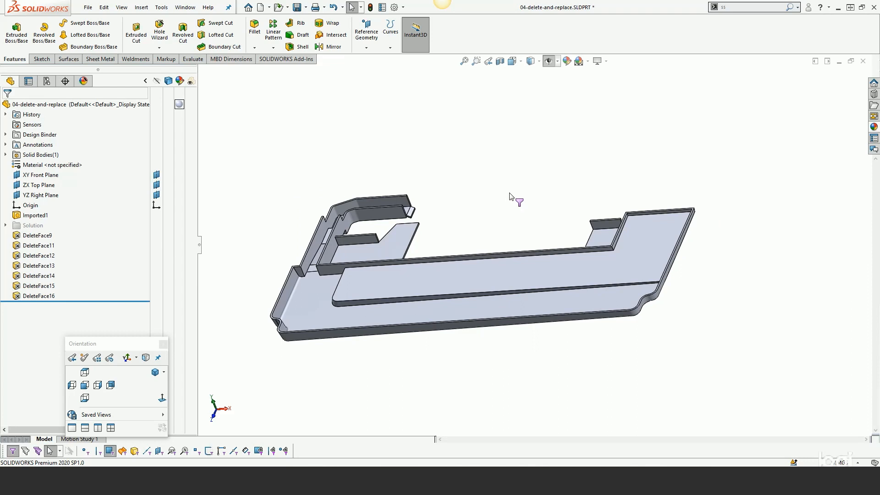
pyautogui.moveTo(511, 207); pyautogui.dragTo(507, 240, button='middle')
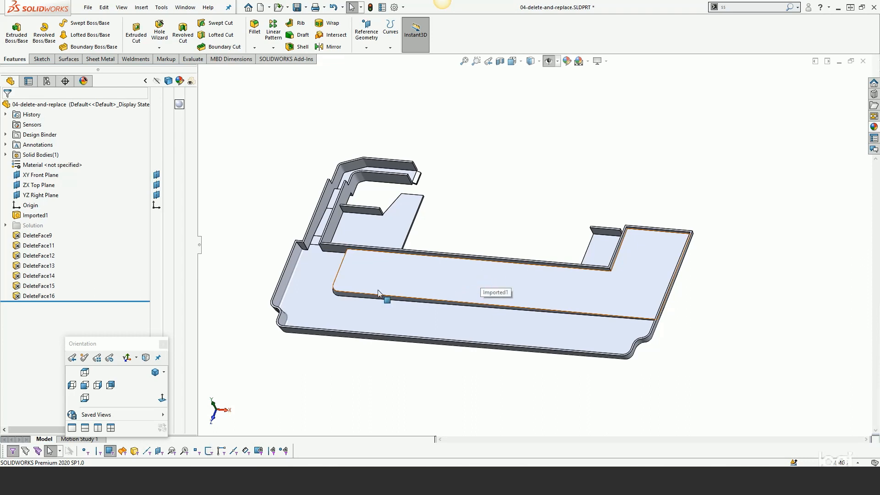
# Step: Start Delete Face and select the floor fillet faces along the side wall, around the notched corner and along the long front wall
pyautogui.press('s')
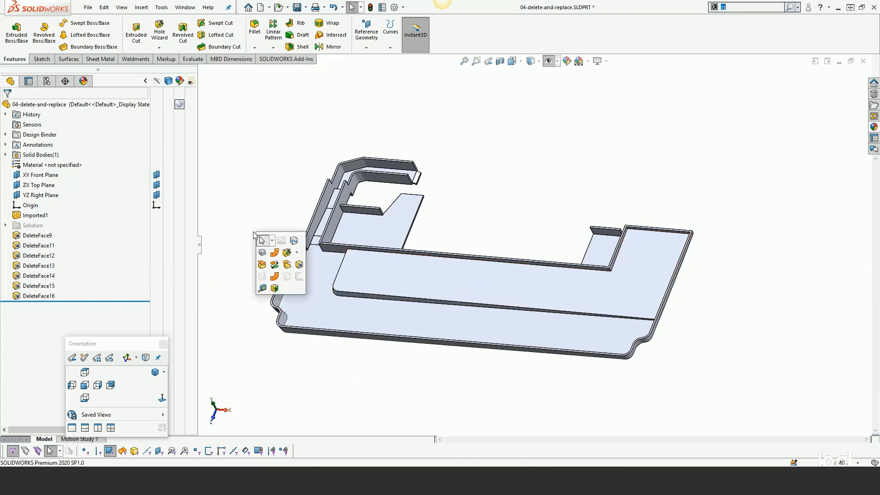
pyautogui.click(299, 265)
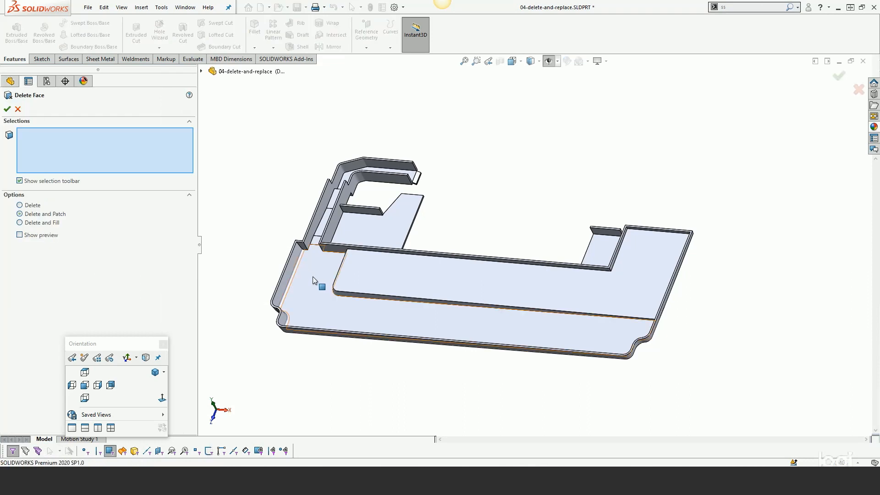
pyautogui.scroll(-5, 315, 284)
pyautogui.click(320, 292)
pyautogui.moveTo(320, 292); pyautogui.dragTo(301, 344, button='middle')
pyautogui.click(303, 347)
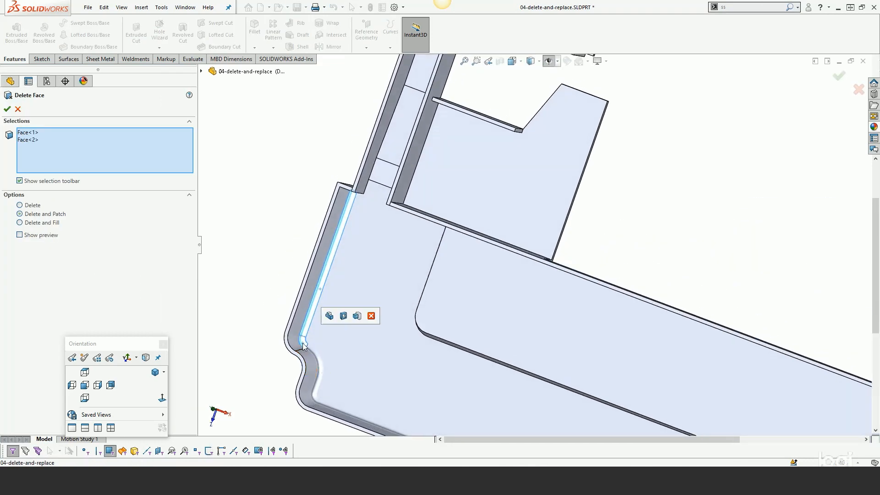
pyautogui.click(316, 363)
pyautogui.click(319, 386)
pyautogui.click(313, 397)
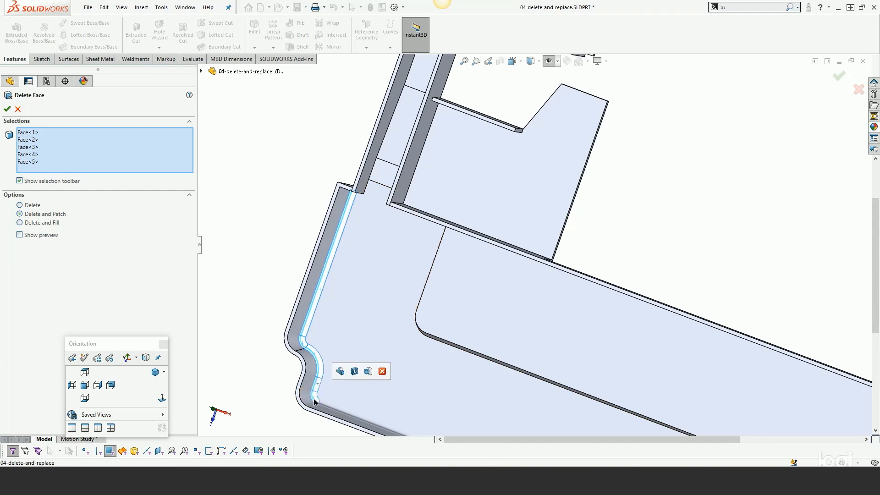
pyautogui.click(323, 403)
# Step: Add the floor fillet faces around the far notched corner and along the end wall, and delete and patch all selected floor fillets
pyautogui.scroll(5, 323, 360)
pyautogui.moveTo(451, 381); pyautogui.dragTo(504, 448, button='middle')
pyautogui.scroll(-3, 724, 355)
pyautogui.scroll(-6, 689, 360)
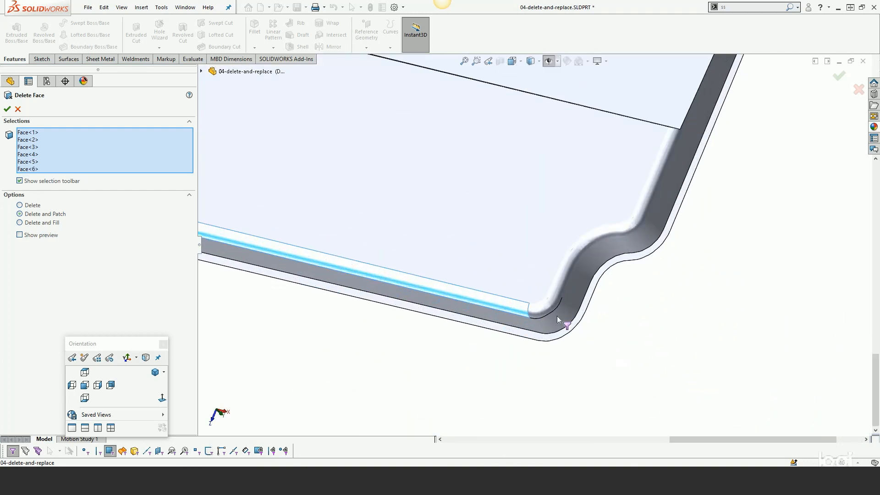
pyautogui.click(546, 312)
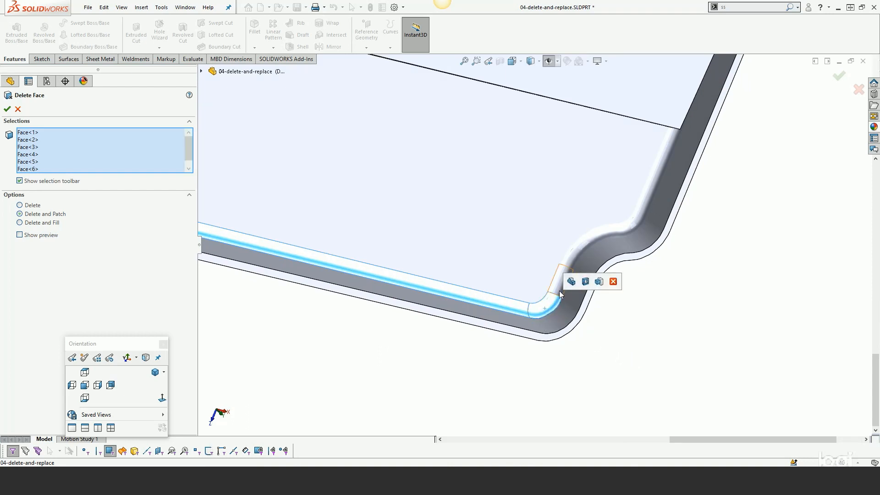
pyautogui.click(562, 294)
pyautogui.click(578, 258)
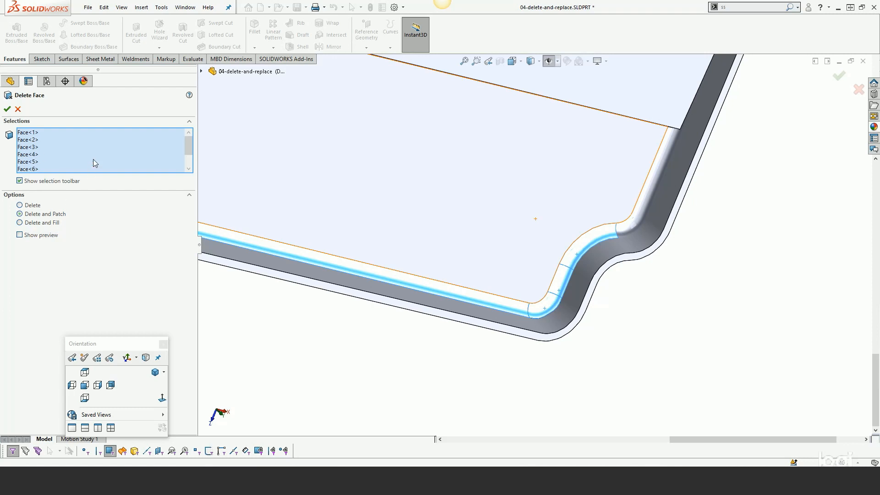
pyautogui.click(628, 230)
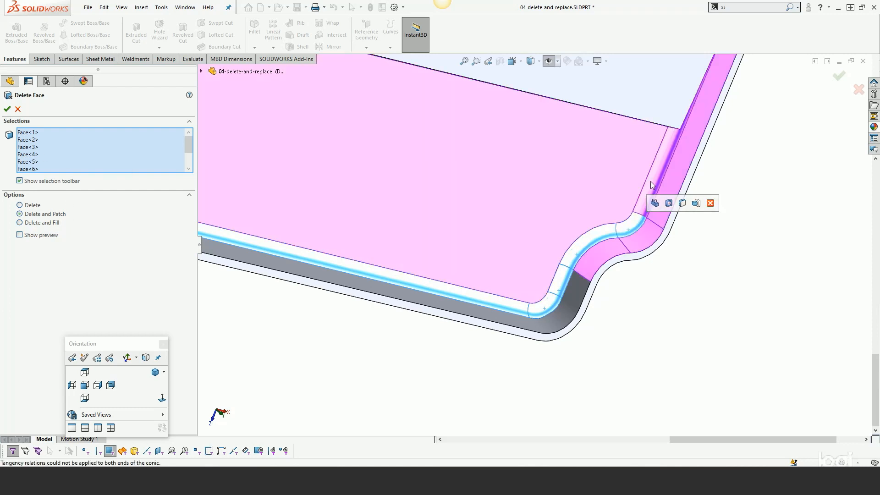
pyautogui.click(651, 181)
pyautogui.scroll(3, 692, 280)
pyautogui.moveTo(691, 281); pyautogui.dragTo(644, 183, button='middle')
pyautogui.scroll(3, 645, 183)
pyautogui.scroll(-5, 305, 162)
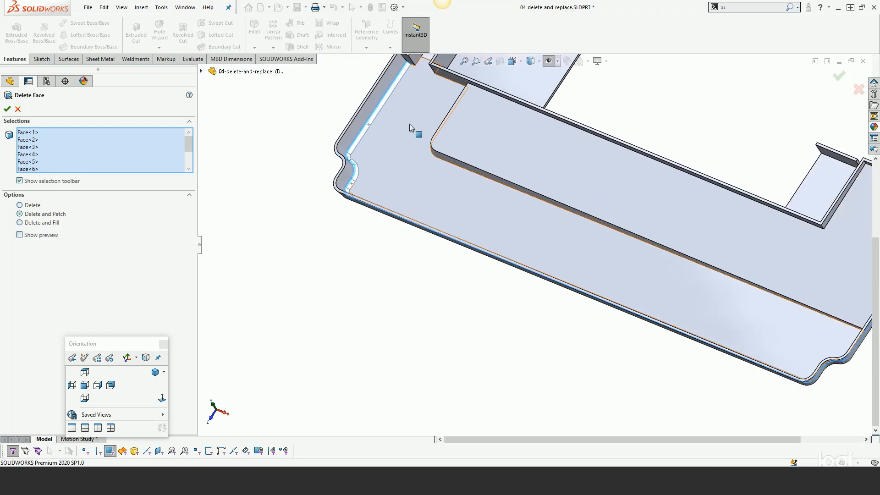
pyautogui.click(7, 108)
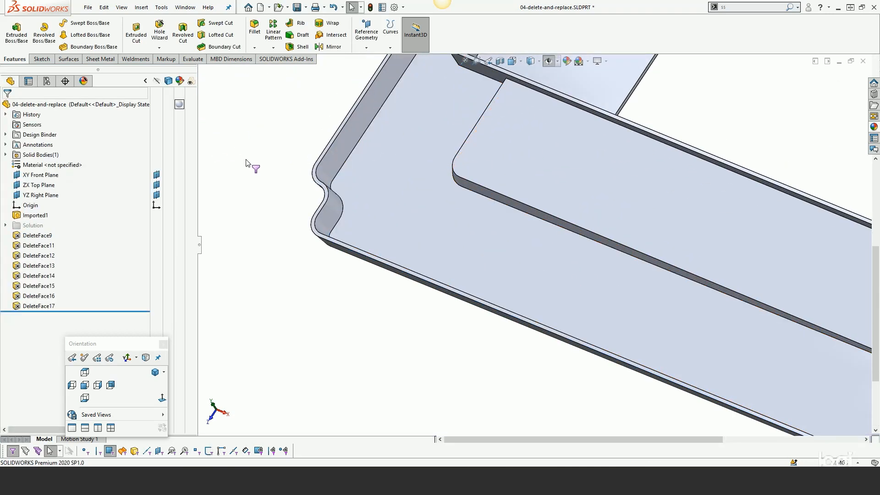
# Step: Start Delete Face and select the outer fillet faces along the short side, around its notched corner and along the long front edge
pyautogui.press('Return')
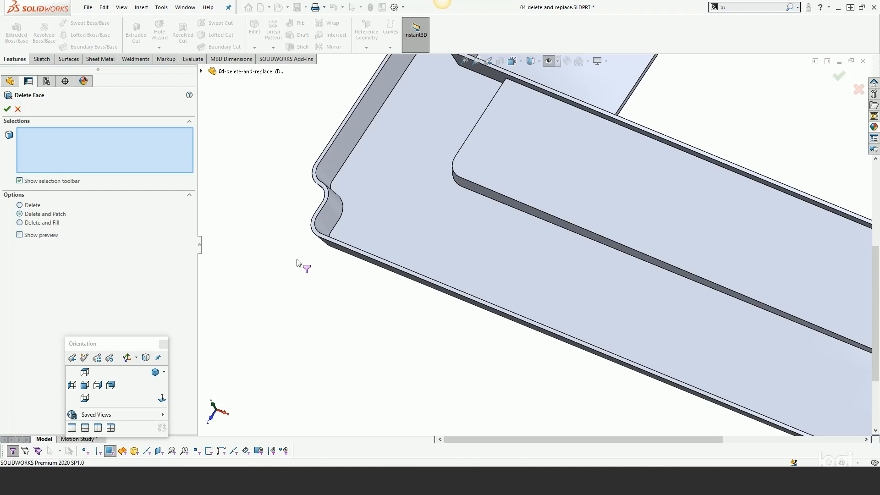
pyautogui.moveTo(297, 263); pyautogui.dragTo(458, 191, button='middle')
pyautogui.click(366, 208)
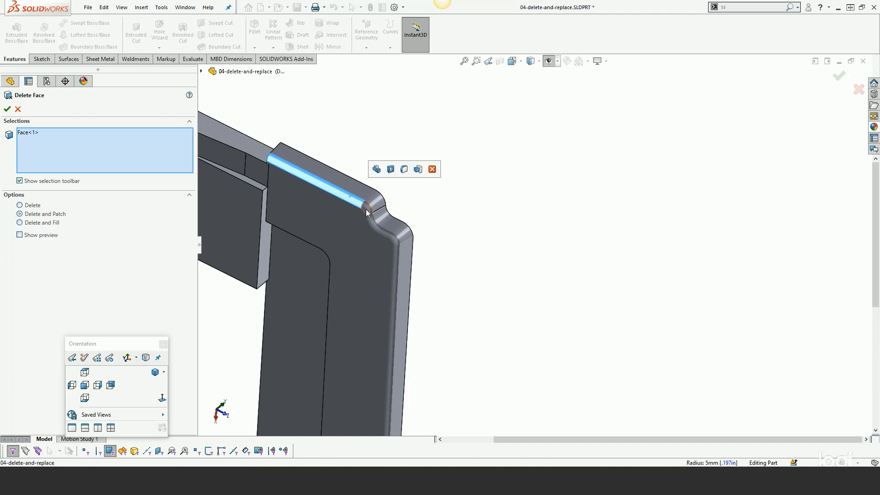
pyautogui.click(368, 210)
pyautogui.click(372, 223)
pyautogui.click(385, 236)
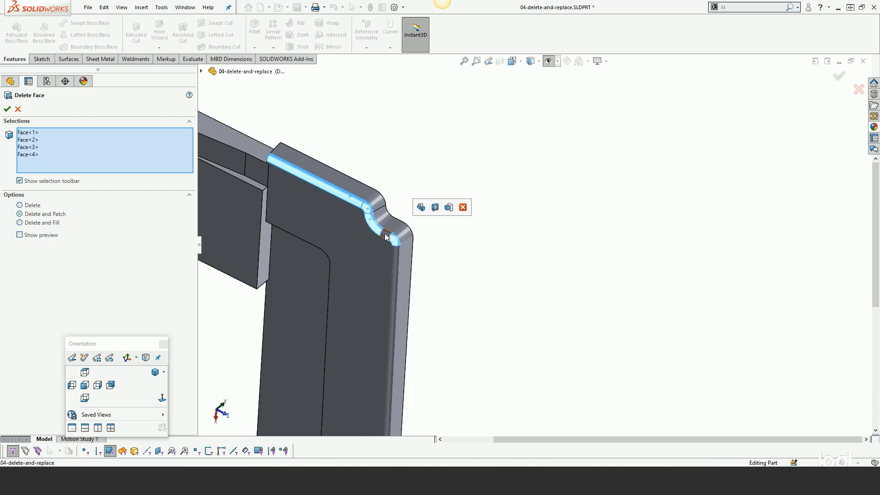
pyautogui.click(391, 246)
pyautogui.click(395, 251)
pyautogui.scroll(5, 394, 252)
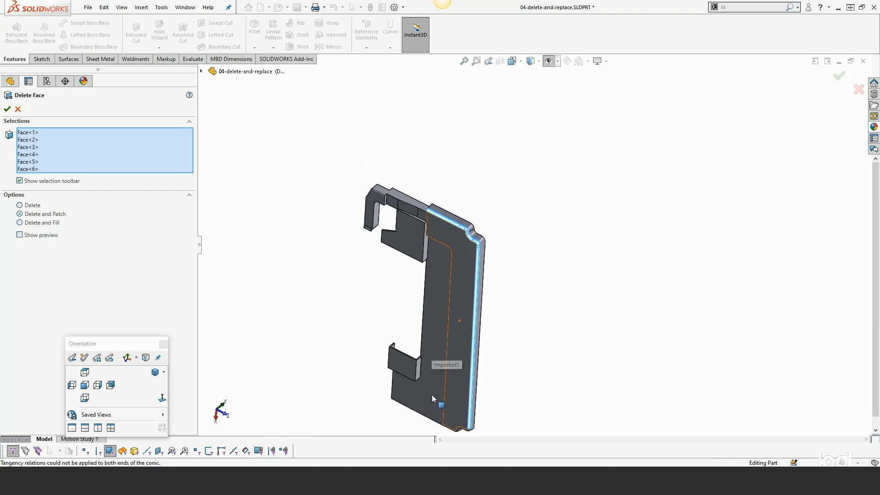
# Step: Add the outer fillet faces around the opposite notched corner and the tapering one along the end edge
pyautogui.moveTo(432, 398); pyautogui.dragTo(461, 280, button='middle')
pyautogui.scroll(-8, 418, 356)
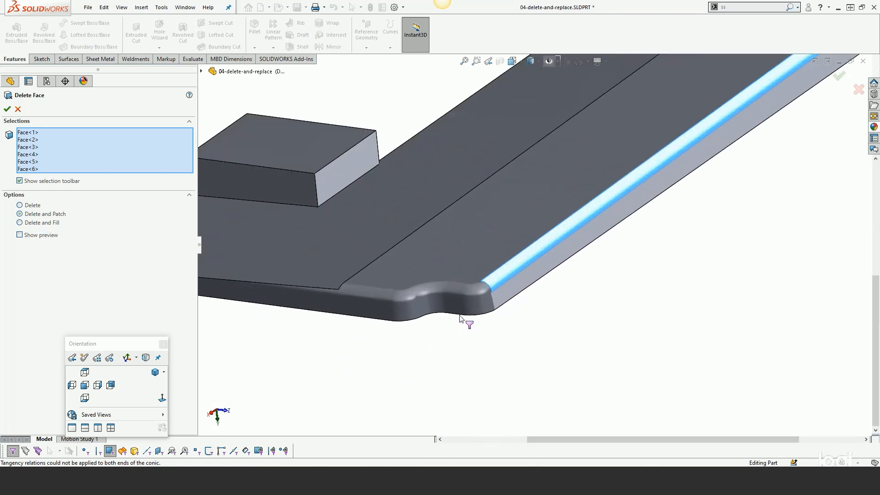
pyautogui.scroll(-1, 460, 316)
pyautogui.click(478, 282)
pyautogui.click(453, 283)
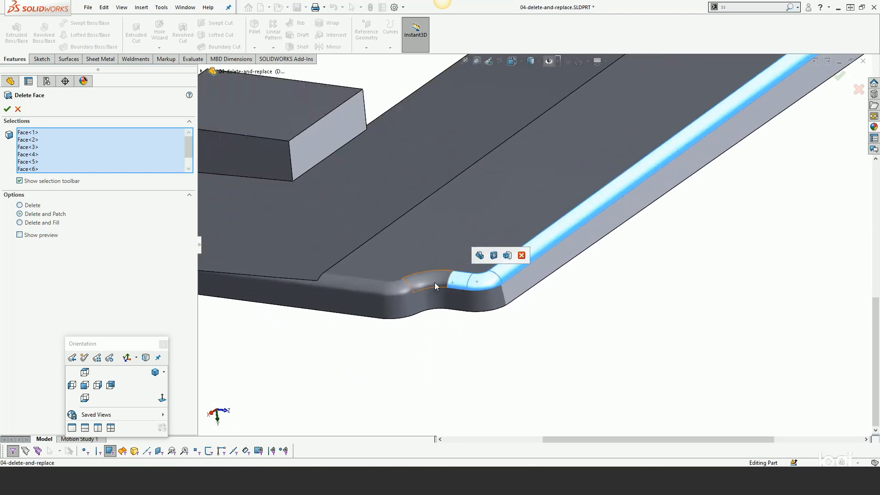
pyautogui.click(434, 285)
pyautogui.click(402, 282)
pyautogui.click(367, 283)
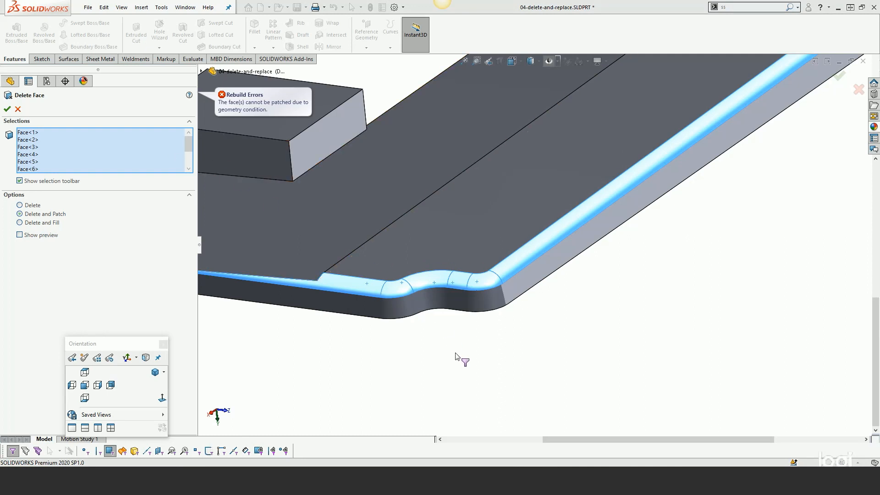
# Step: Try to delete and patch the selected outer fillets, inspect the tapering end fillet, and cancel the command
pyautogui.scroll(3, 477, 379)
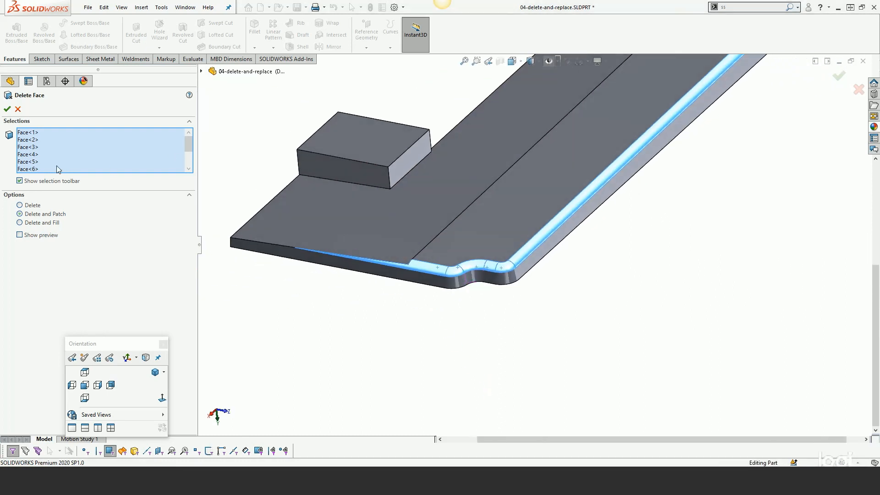
pyautogui.click(5, 111)
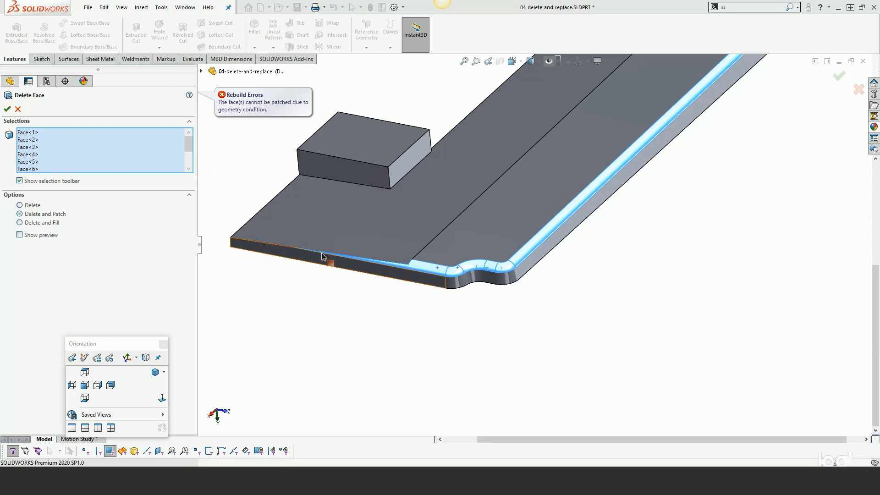
pyautogui.moveTo(326, 260); pyautogui.dragTo(373, 273, button='middle')
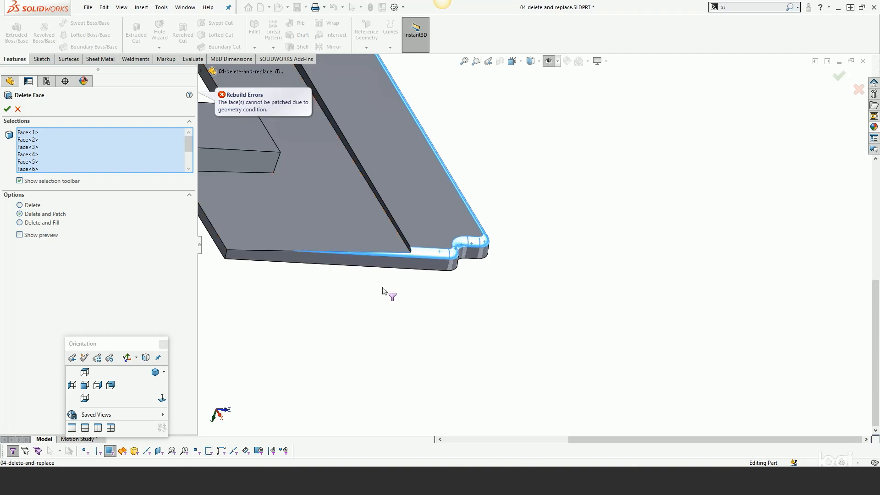
pyautogui.moveTo(440, 320); pyautogui.dragTo(372, 290, button='middle')
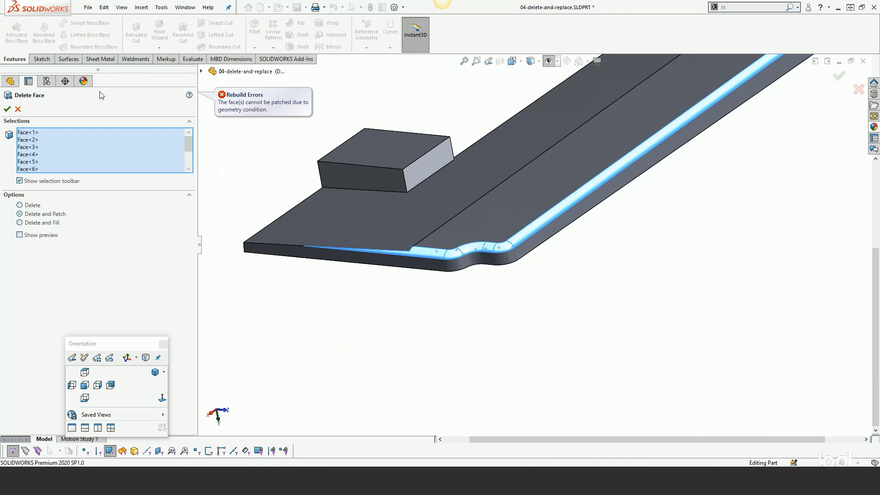
pyautogui.click(17, 110)
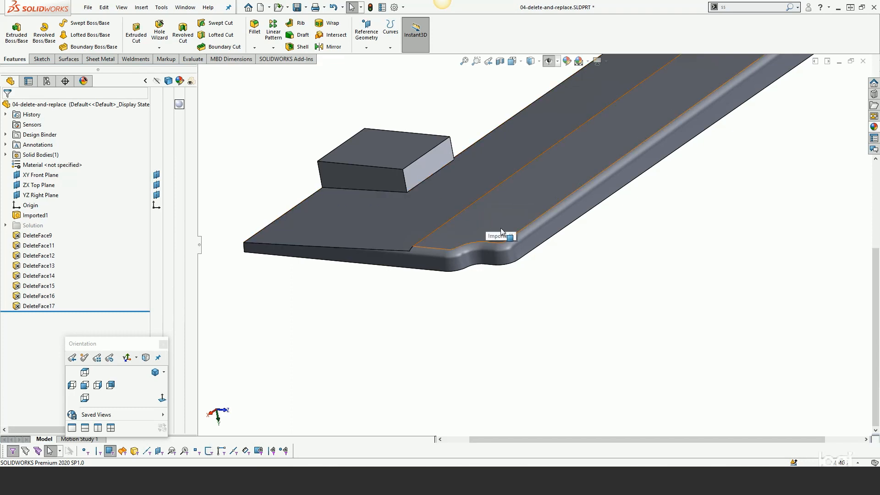
# Step: Create an offset surface at 0 mm from the tray's outer underside face beside the filleted front edge
pyautogui.scroll(-3, 502, 227)
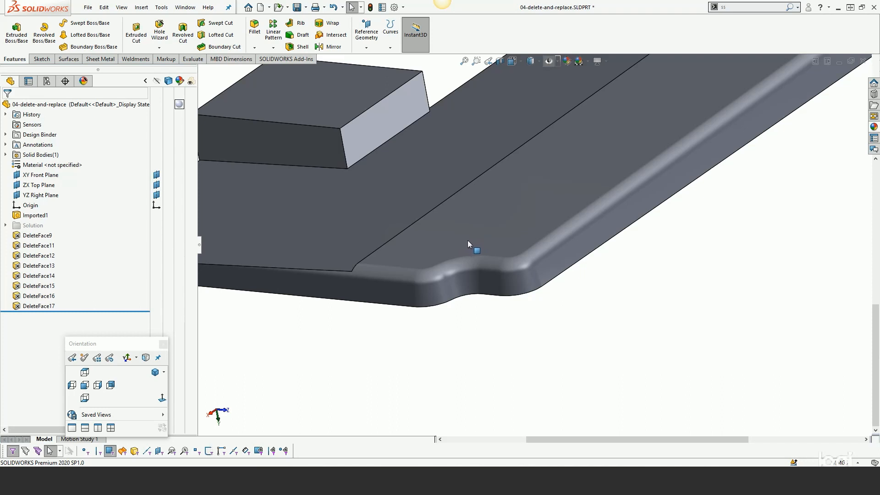
pyautogui.click(467, 240)
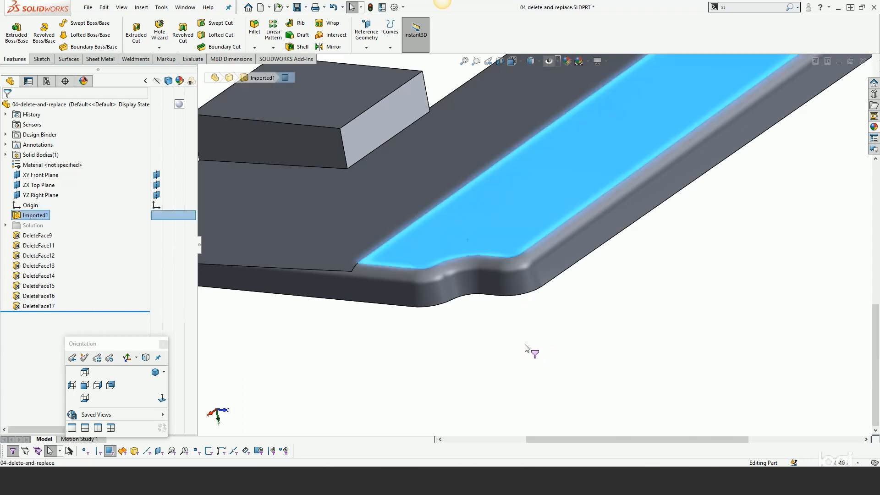
pyautogui.press('s')
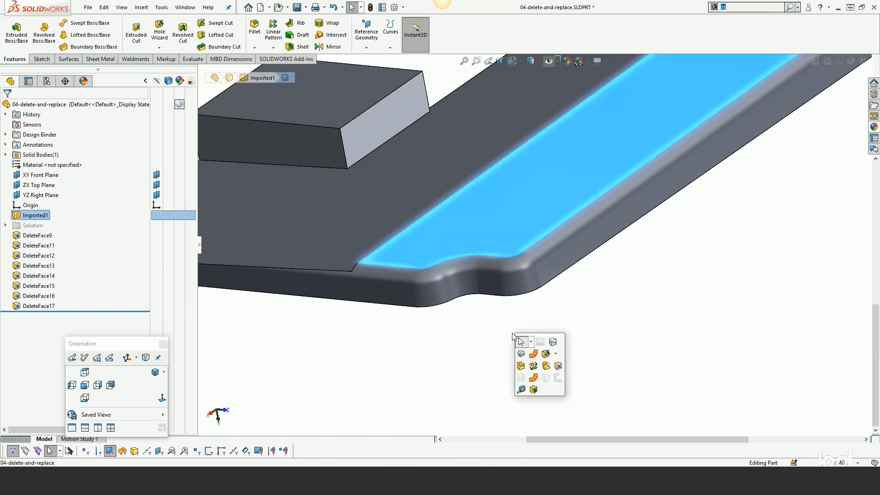
pyautogui.click(546, 369)
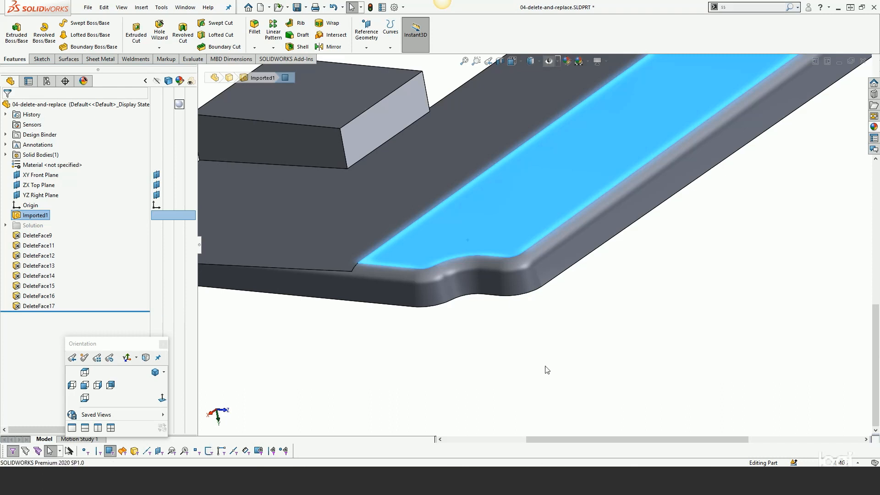
pyautogui.hotkey('shift', 'Left')
pyautogui.hotkey('shift', 'Left')
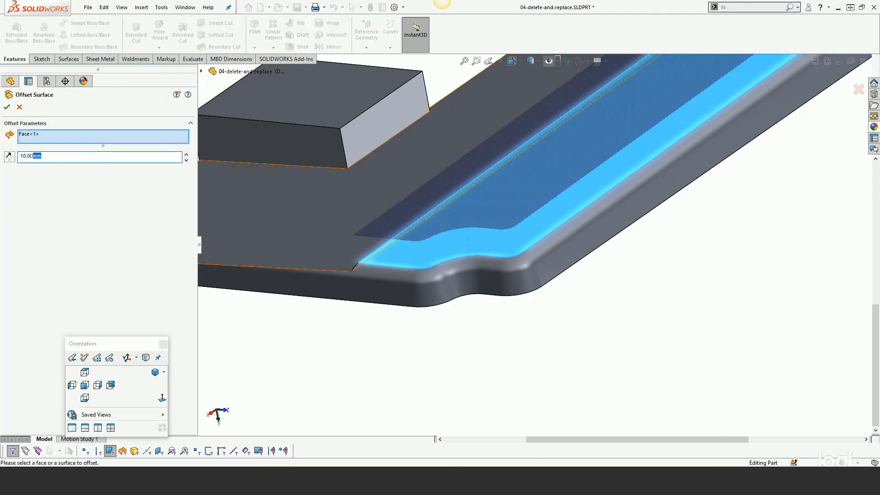
pyautogui.write('0')
pyautogui.click(6, 107)
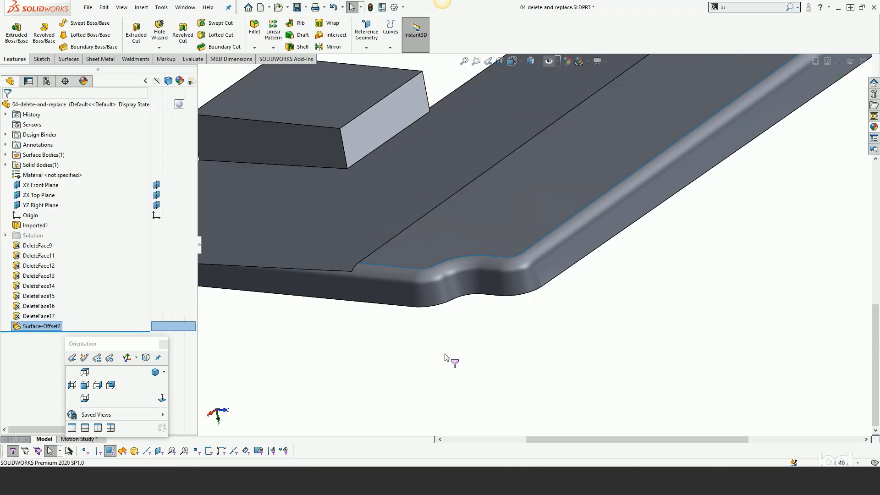
# Step: Start Replace Face with the offset surface as replacement and select the outer fillets on the tapering end, its notched corner and the long edge
pyautogui.click(448, 253)
pyautogui.keyDown('ctrl'); pyautogui.click(535, 250); pyautogui.keyUp('ctrl')
pyautogui.press('s')
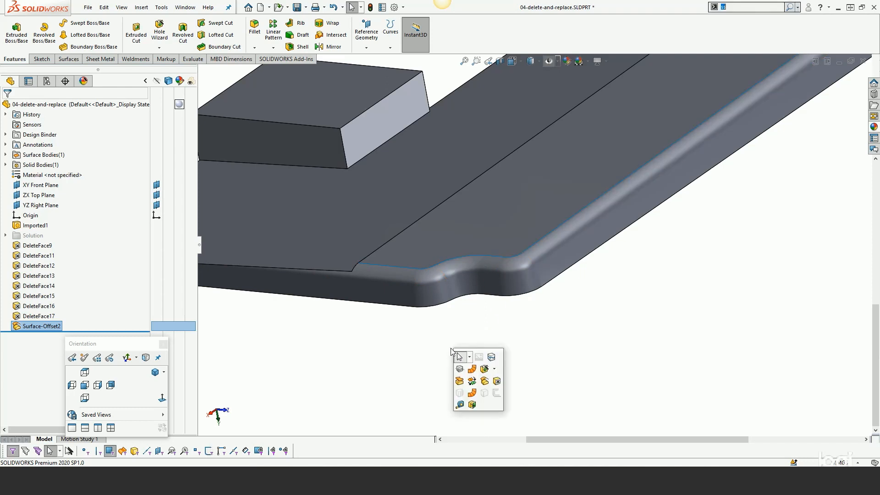
pyautogui.click(460, 381)
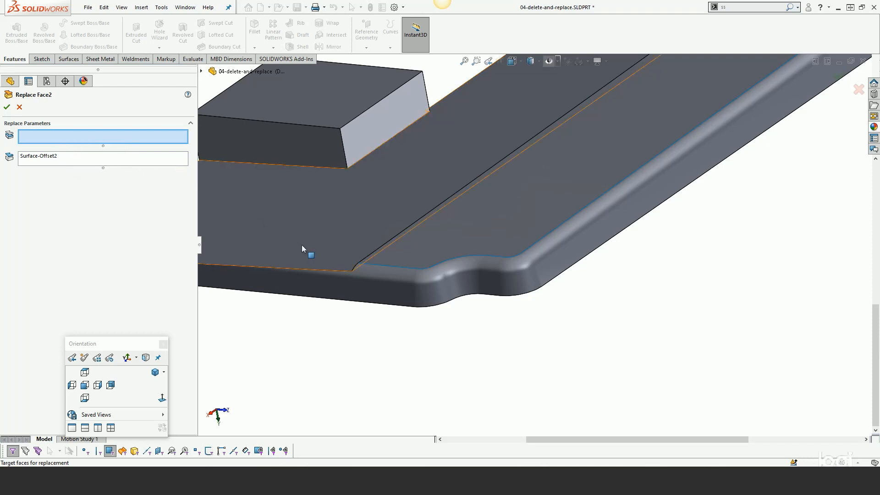
pyautogui.click(401, 275)
pyautogui.click(431, 277)
pyautogui.click(458, 274)
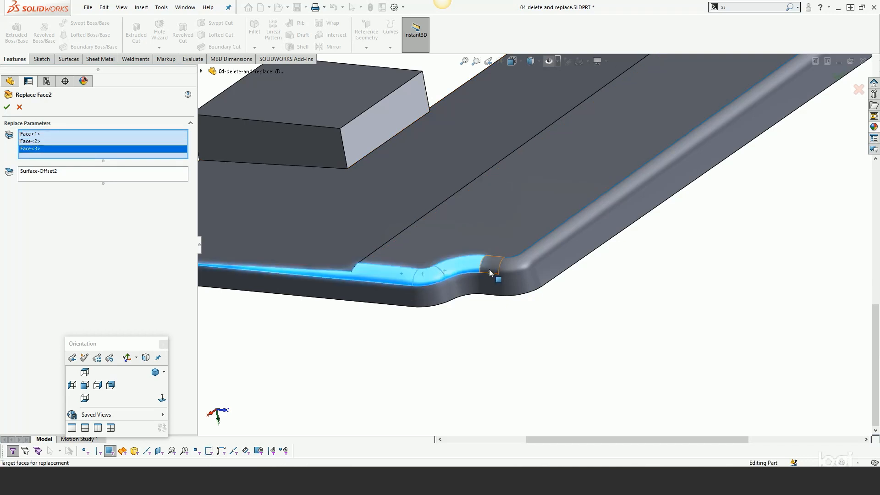
pyautogui.click(491, 269)
pyautogui.click(514, 271)
pyautogui.click(543, 256)
# Step: Add the fillet faces around the other notched corner and along the short side, and replace all selected faces with the offset surface
pyautogui.moveTo(487, 345); pyautogui.dragTo(731, 309, button='middle')
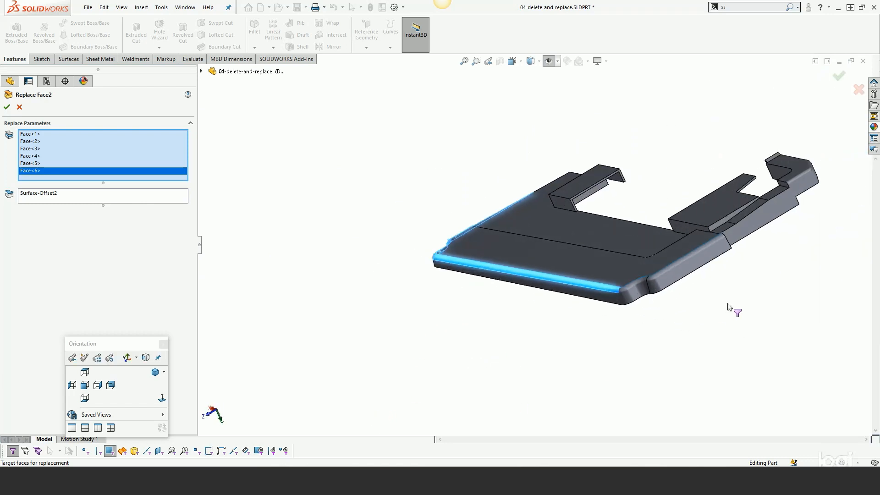
pyautogui.scroll(-5, 582, 276)
pyautogui.scroll(-2, 555, 277)
pyautogui.click(499, 271)
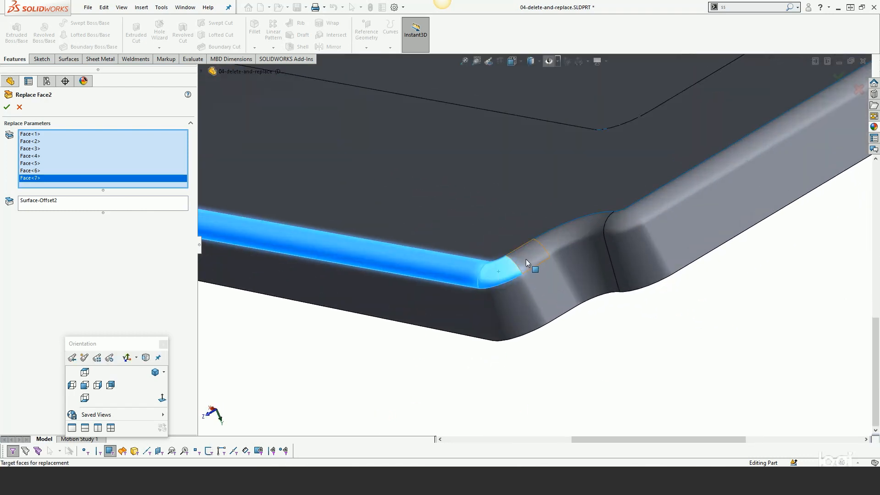
pyautogui.click(529, 257)
pyautogui.click(563, 231)
pyautogui.click(626, 219)
pyautogui.click(667, 195)
pyautogui.scroll(3, 666, 344)
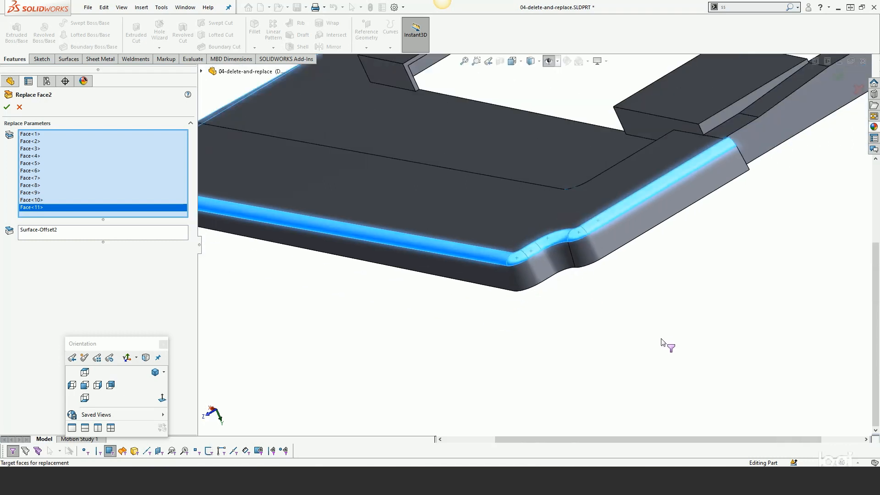
pyautogui.click(7, 107)
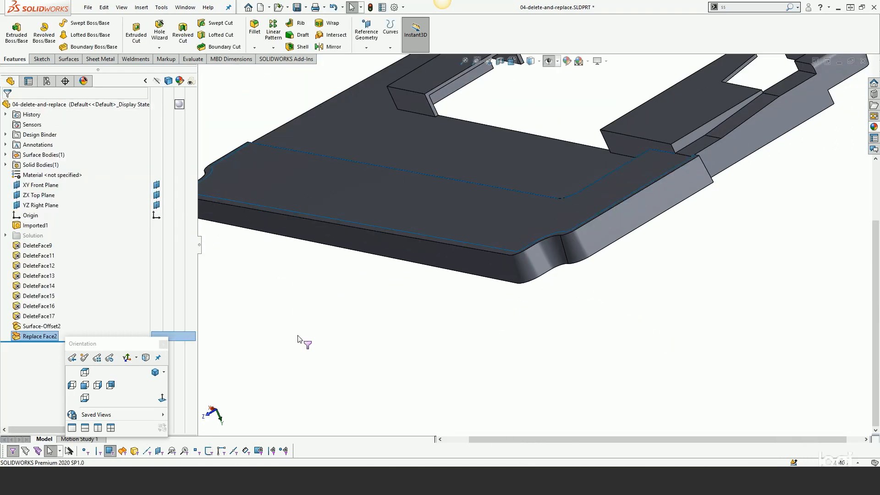
# Step: Hide the offset surface and examine the original underside face at the notched corner by selecting it
pyautogui.rightClick(37, 326)
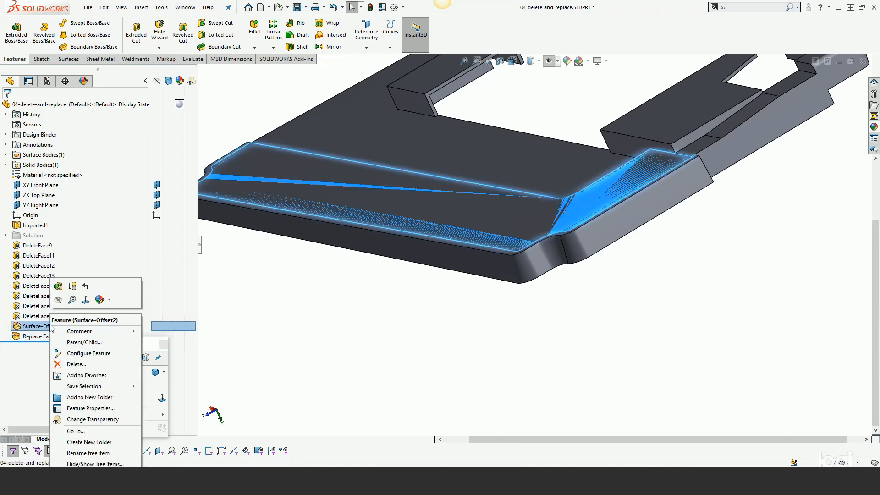
pyautogui.click(59, 299)
pyautogui.press('f')
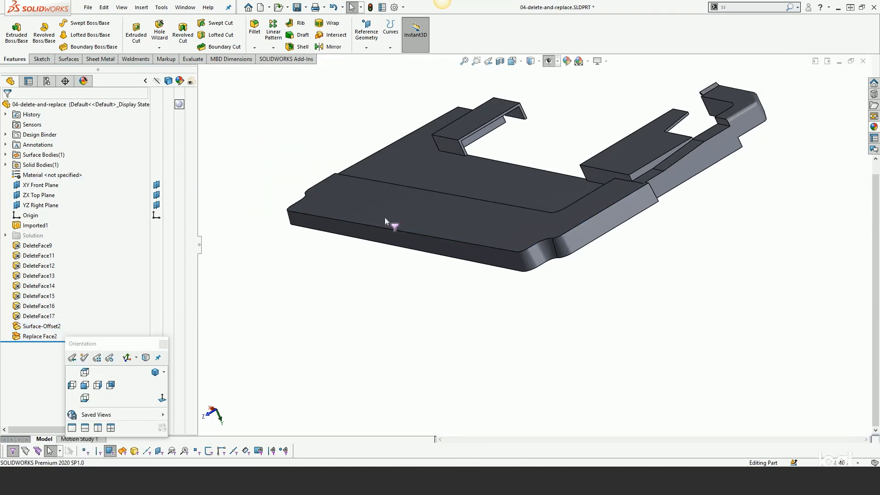
pyautogui.moveTo(384, 217); pyautogui.dragTo(507, 197, button='middle')
pyautogui.scroll(-5, 548, 254)
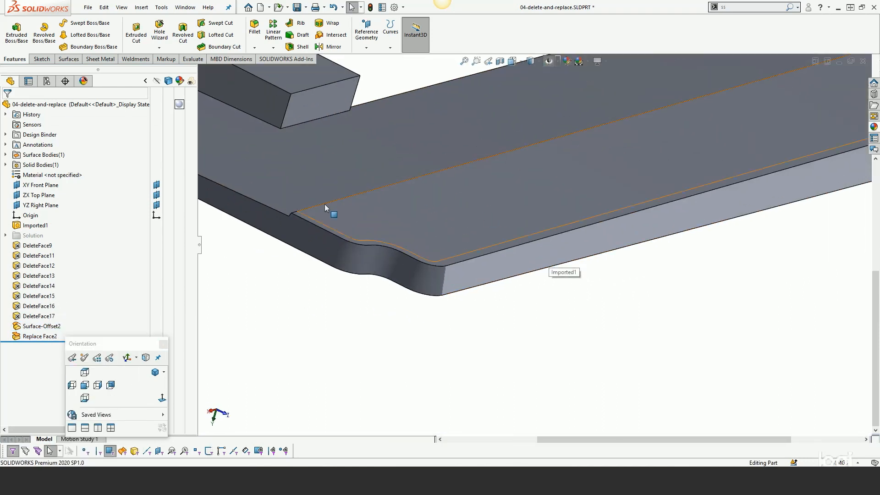
pyautogui.click(448, 253)
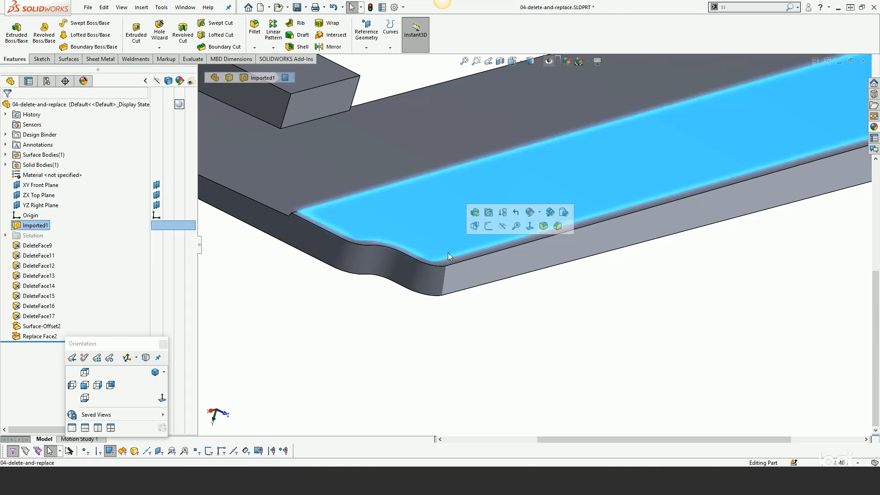
# Step: Clear the face selection and set the tray's display to show tangent edges as visible
pyautogui.click(419, 309)
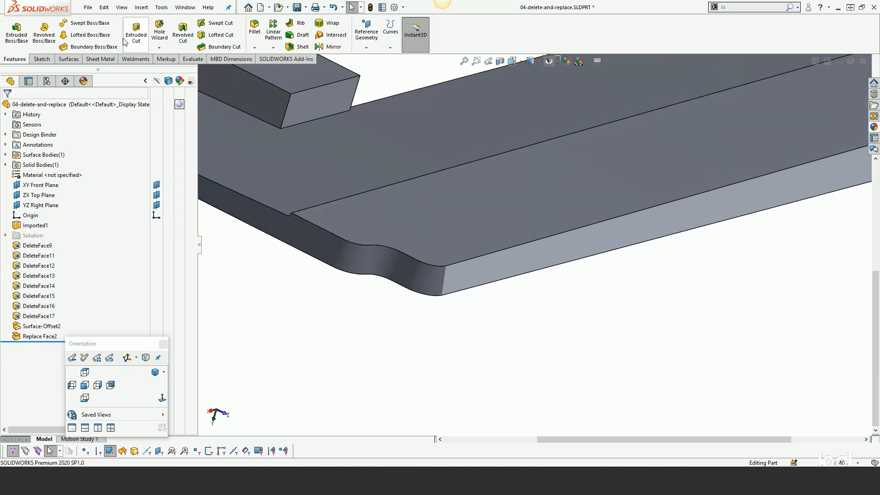
pyautogui.click(122, 7)
pyautogui.moveTo(135, 49)
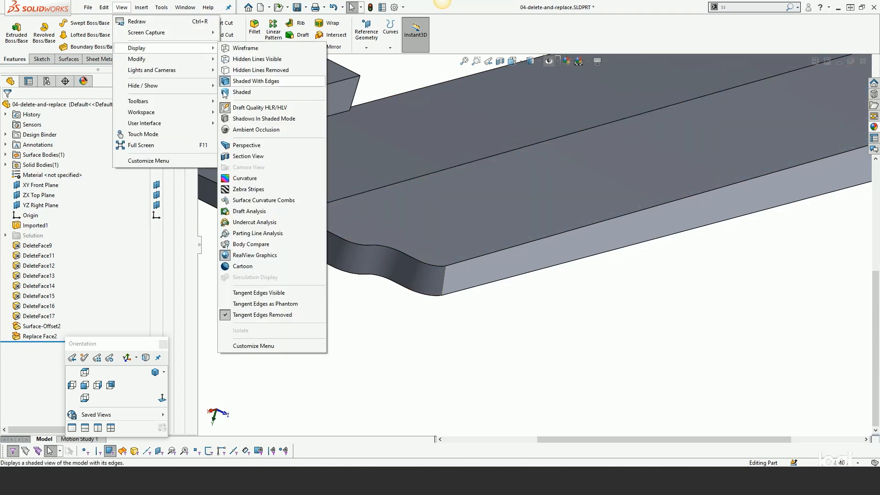
pyautogui.click(255, 296)
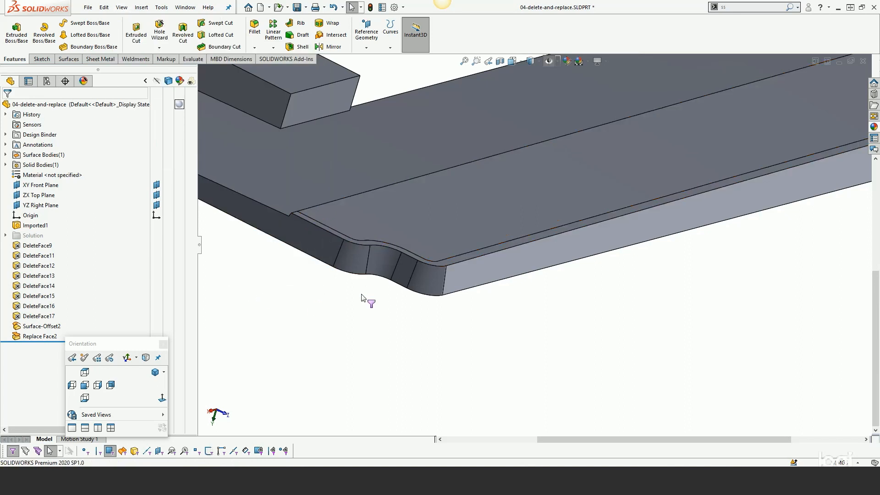
# Step: Remove the original underside face inside the tray's narrow rim using Delete Face with the Delete and Patch option
pyautogui.scroll(5, 357, 344)
pyautogui.scroll(-3, 556, 210)
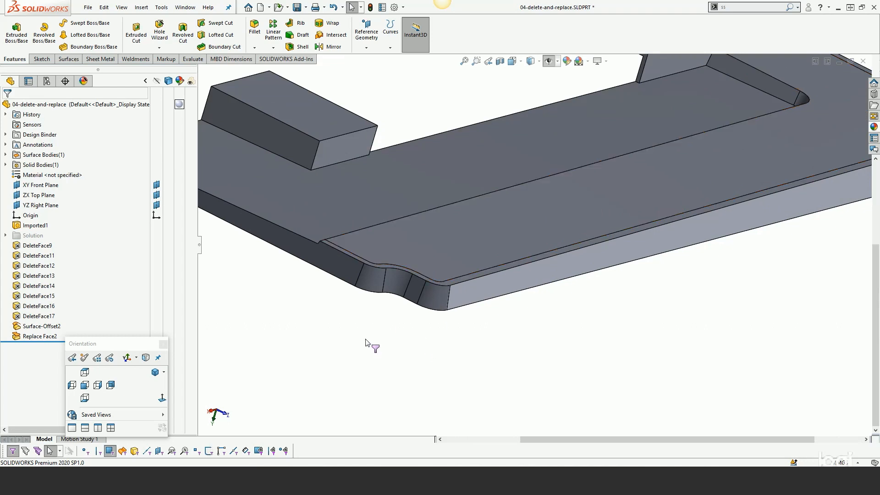
pyautogui.press('s')
pyautogui.click(397, 366)
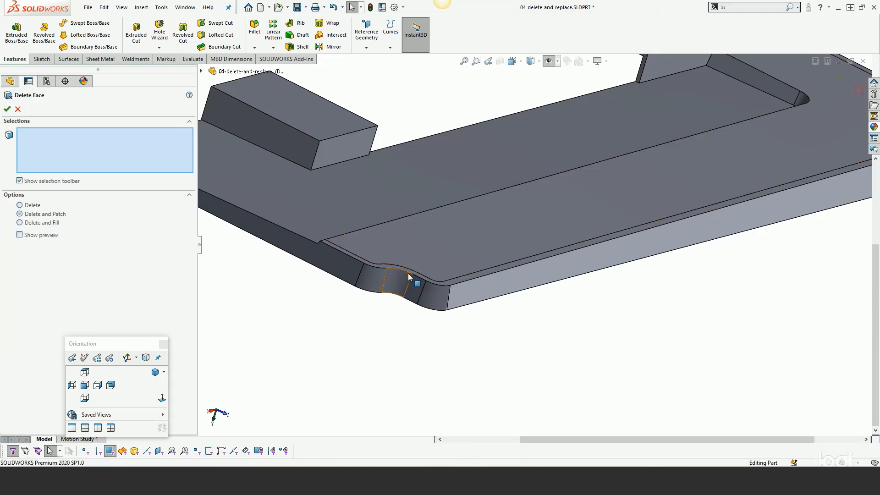
pyautogui.click(418, 258)
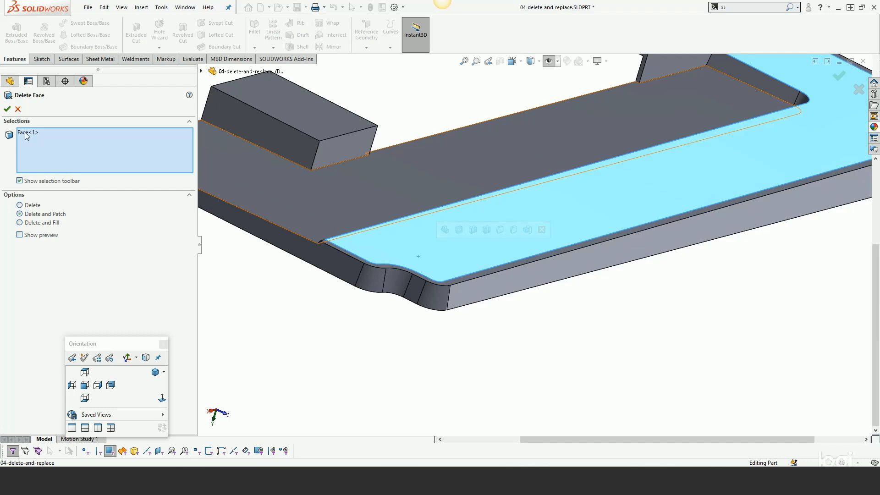
pyautogui.click(7, 110)
pyautogui.scroll(2, 335, 365)
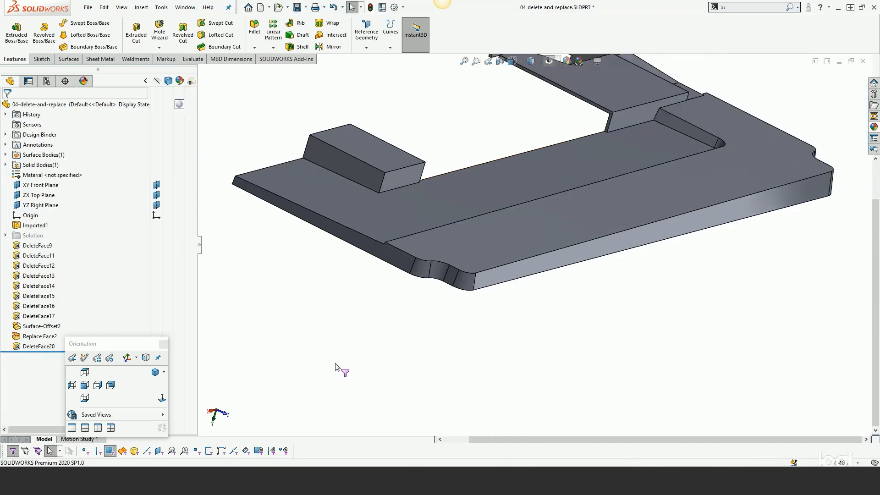
pyautogui.moveTo(354, 363)
pyautogui.mouseDown(button='middle')
pyautogui.moveTo(350, 331)
pyautogui.moveTo(338, 342)
pyautogui.moveTo(365, 353)
pyautogui.mouseUp(button='middle')
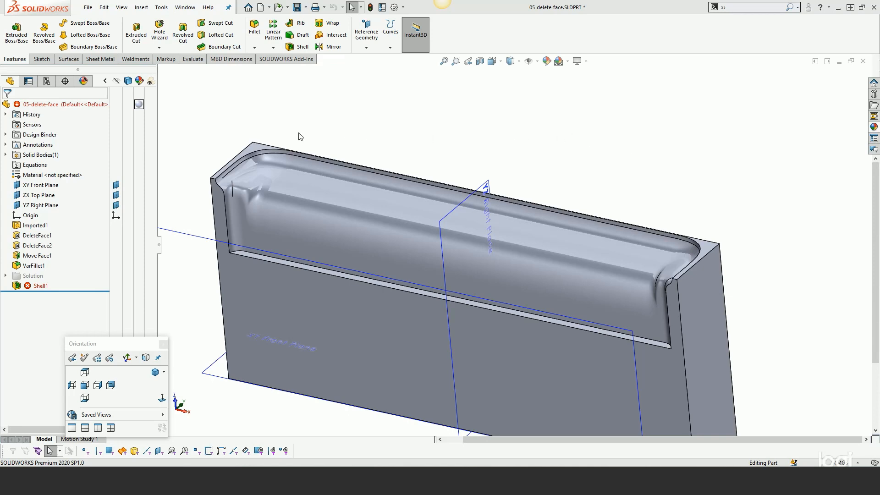
# Step: Examine the Shell1 feature in the 05-delete-face part, viewing the open recess and the back of the block
pyautogui.moveTo(302, 138); pyautogui.dragTo(285, 133, button='middle')
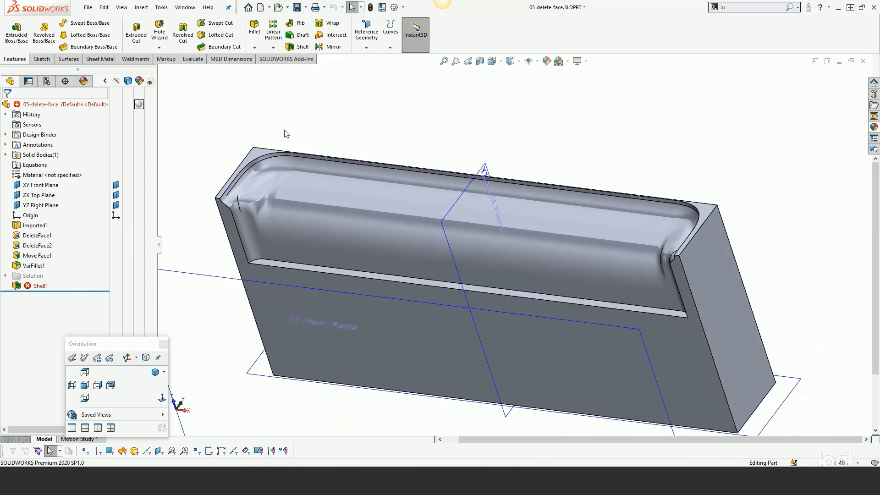
pyautogui.click(32, 285)
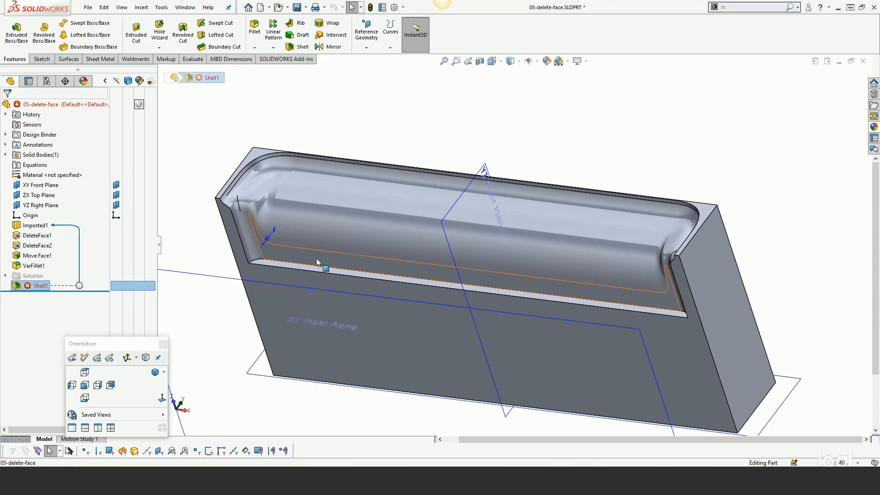
pyautogui.moveTo(280, 264); pyautogui.dragTo(192, 263, button='middle')
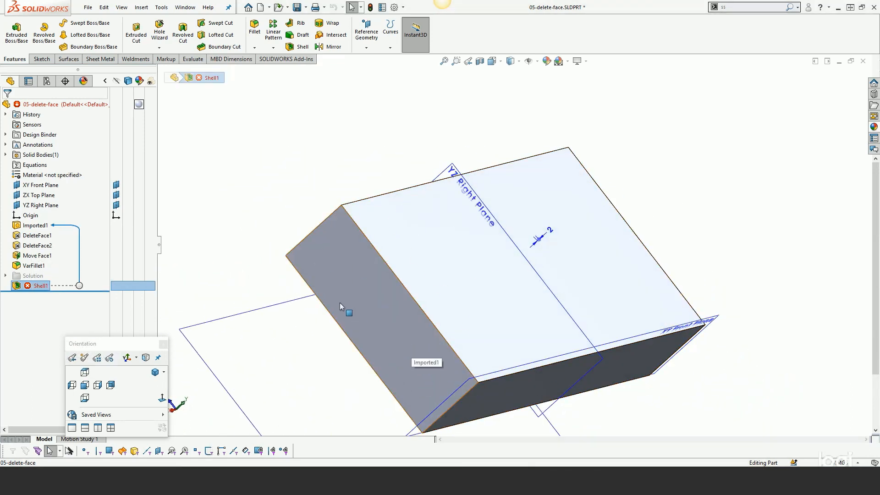
pyautogui.moveTo(339, 302); pyautogui.dragTo(436, 294, button='middle')
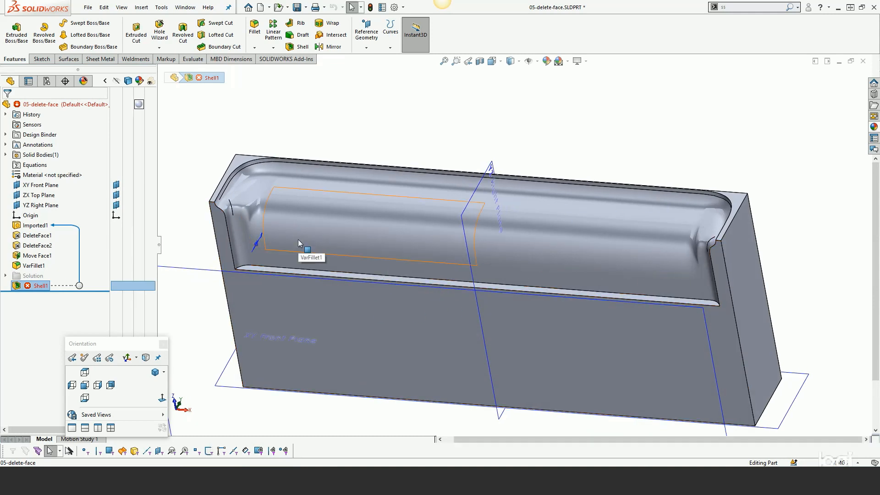
# Step: Make tangent edges visible on the 05-delete-face part and inspect the fillet faces at the recess corner
pyautogui.scroll(-2, 298, 240)
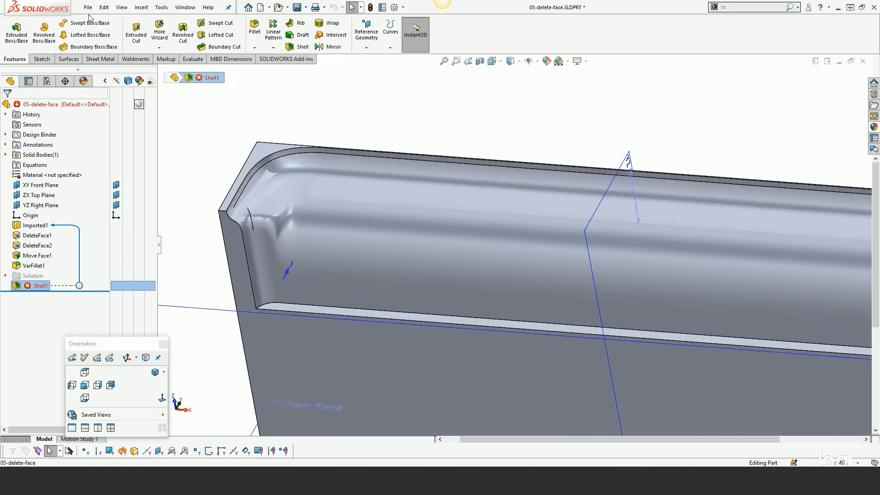
pyautogui.click(123, 8)
pyautogui.moveTo(136, 51)
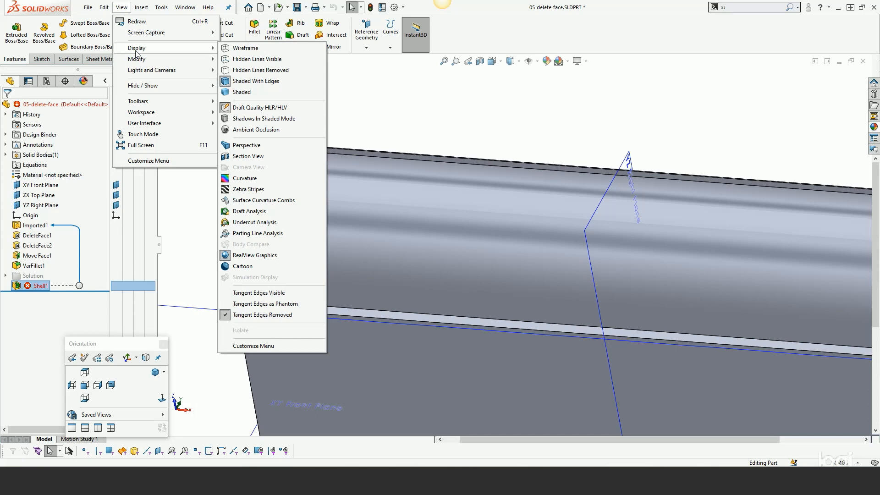
pyautogui.click(266, 294)
pyautogui.scroll(-4, 261, 216)
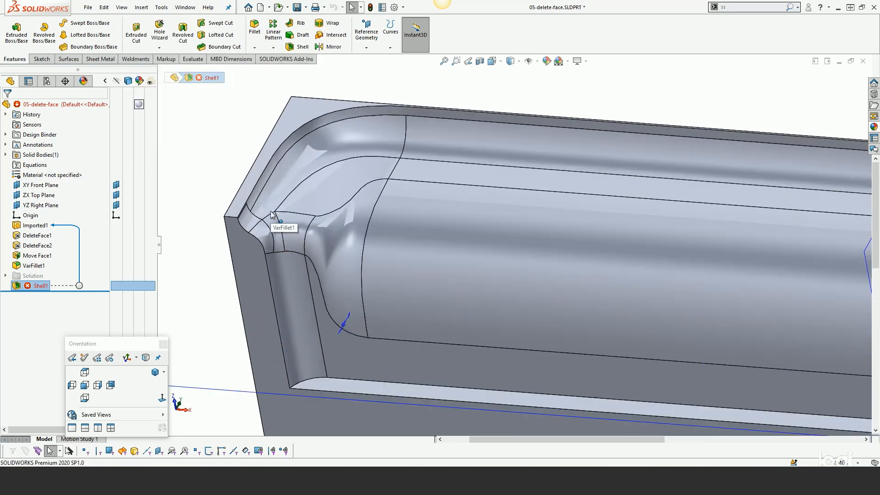
pyautogui.scroll(3, 272, 215)
# Step: Open VarFillet1 for editing, move one 10 mm radius callout clear of the recess corner, and accept the fillet
pyautogui.rightClick(33, 266)
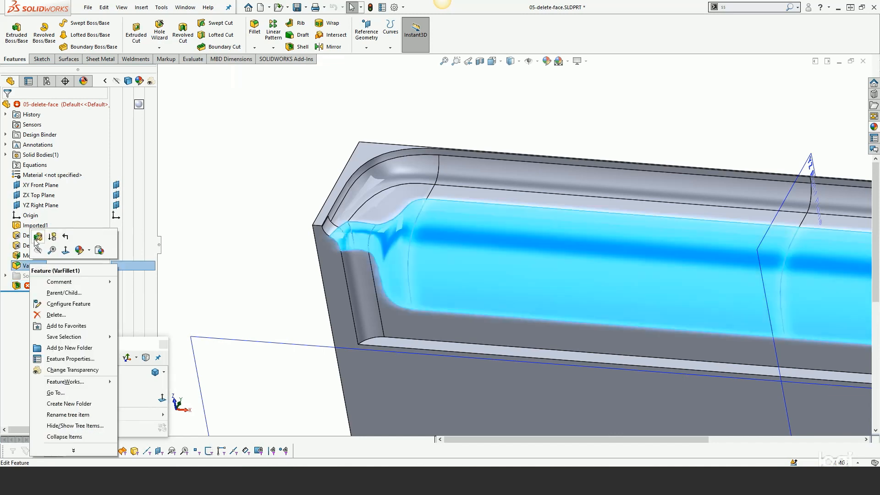
pyautogui.click(38, 237)
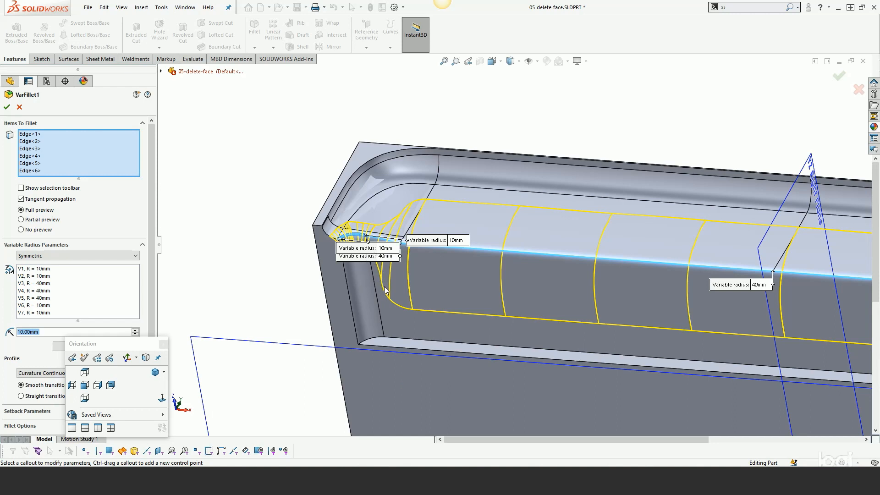
pyautogui.moveTo(361, 248); pyautogui.dragTo(231, 260)
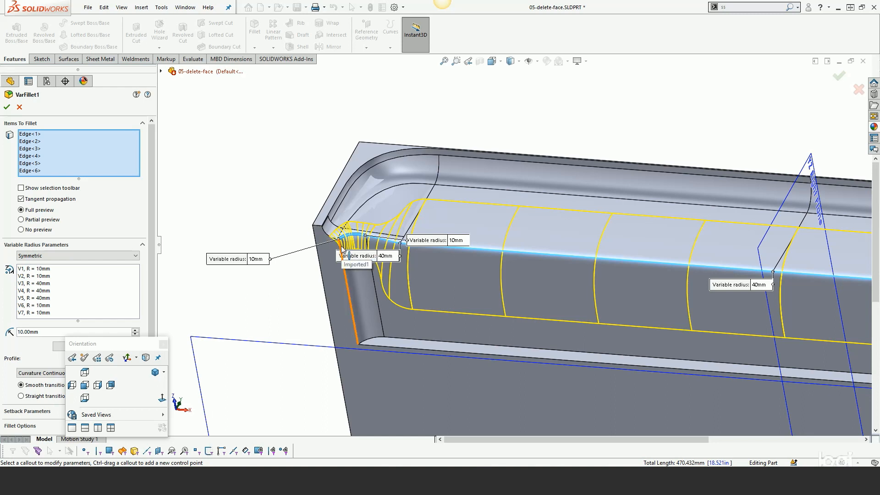
pyautogui.click(7, 107)
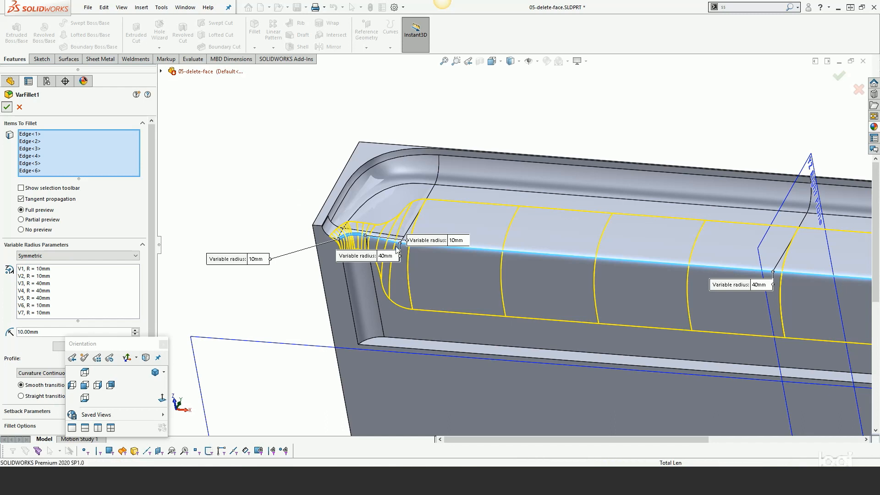
pyautogui.click(276, 250)
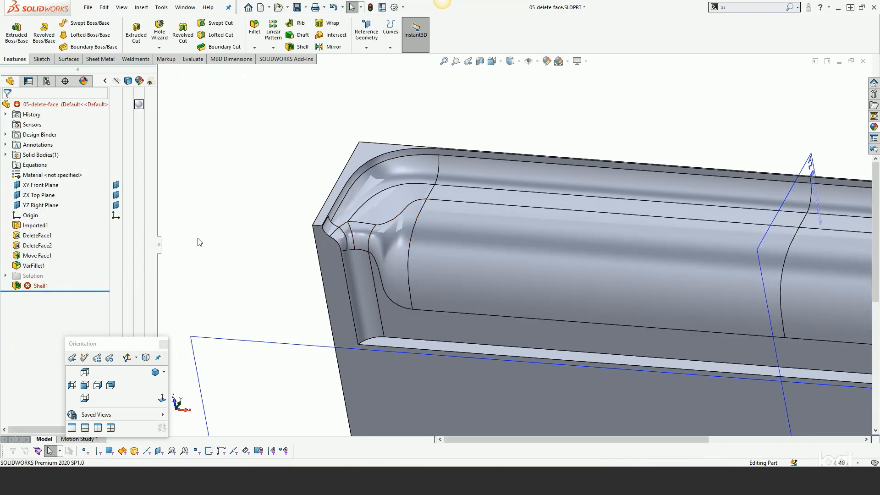
# Step: Unsuppress the Solution folder, expand it, and roll the model back to just after Split Line1
pyautogui.moveTo(59, 291); pyautogui.dragTo(14, 280)
pyautogui.rightClick(29, 276)
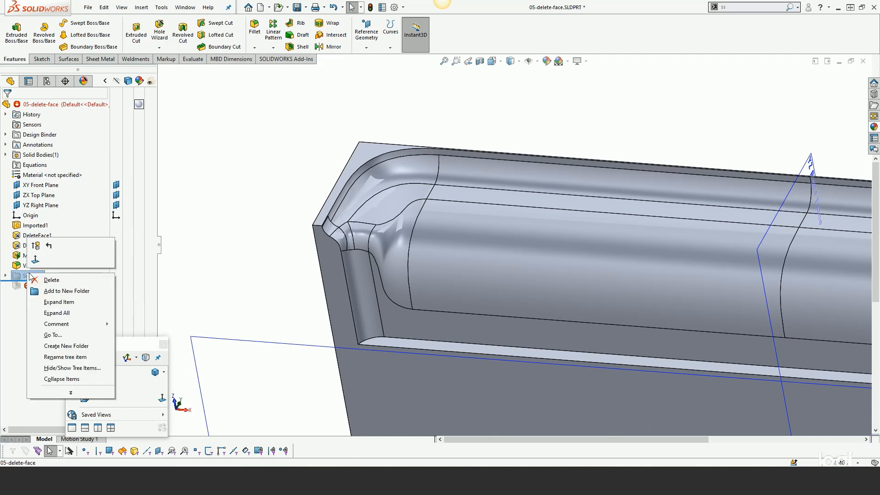
pyautogui.click(37, 246)
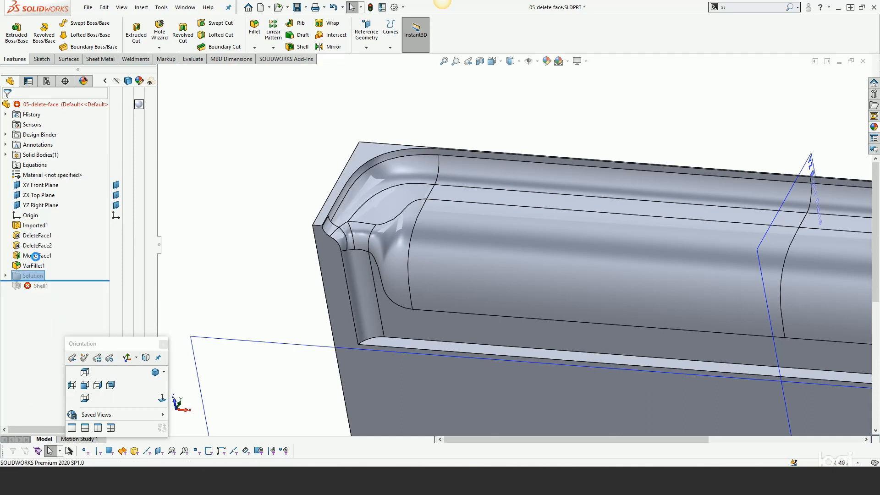
pyautogui.click(5, 275)
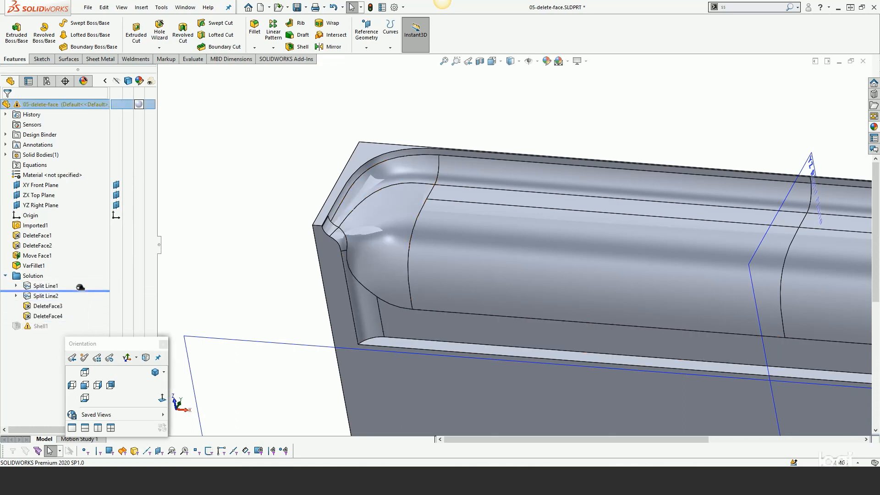
pyautogui.moveTo(80, 287); pyautogui.dragTo(80, 281)
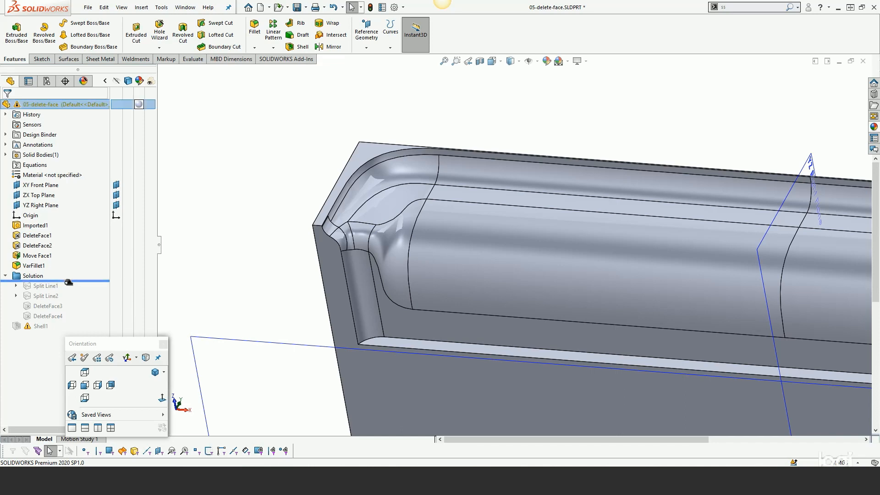
pyautogui.moveTo(67, 279); pyautogui.dragTo(64, 289)
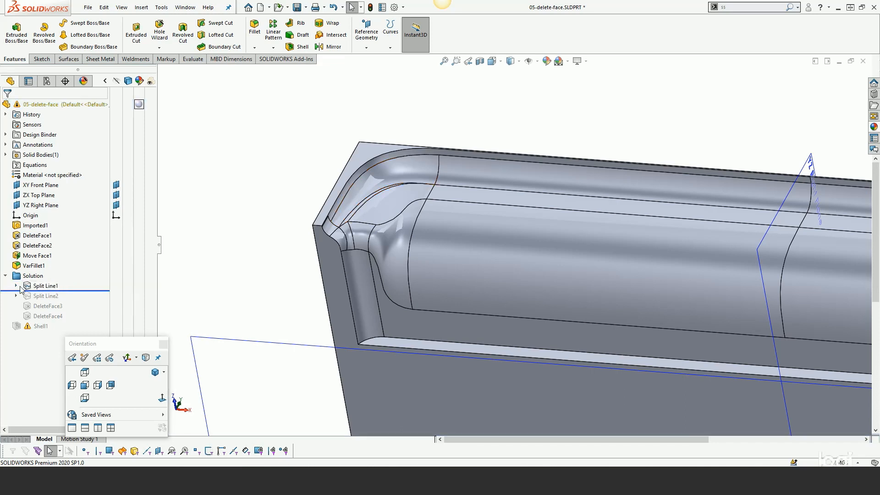
# Step: Open Sketch1 of Split Line1 for editing and view it normal to the sketch plane
pyautogui.click(16, 286)
pyautogui.click(51, 295)
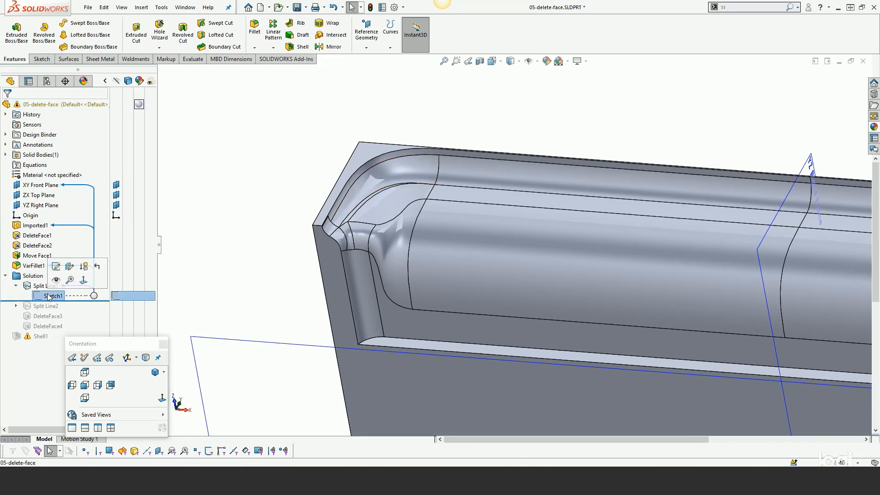
pyautogui.click(56, 267)
pyautogui.click(162, 398)
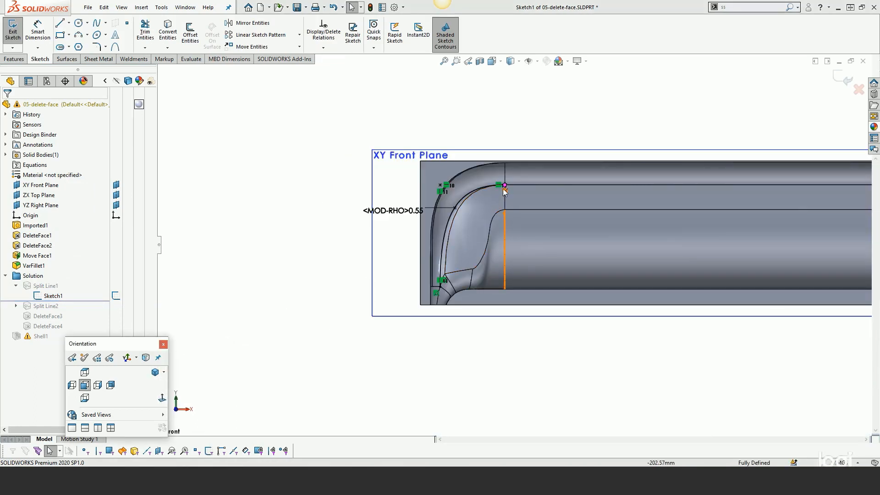
# Step: Examine the conic split curves at both ends of the recess in Sketch1, and exit the sketch
pyautogui.scroll(-3, 504, 205)
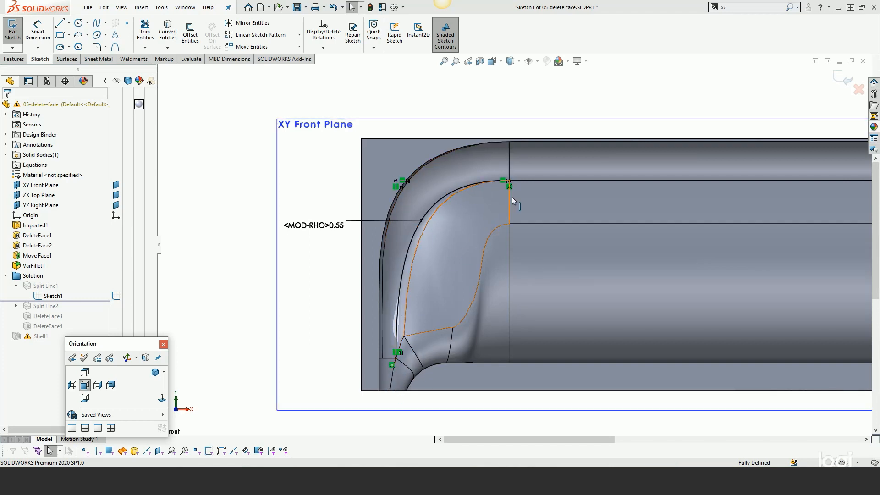
pyautogui.scroll(9, 343, 286)
pyautogui.scroll(-5, 802, 251)
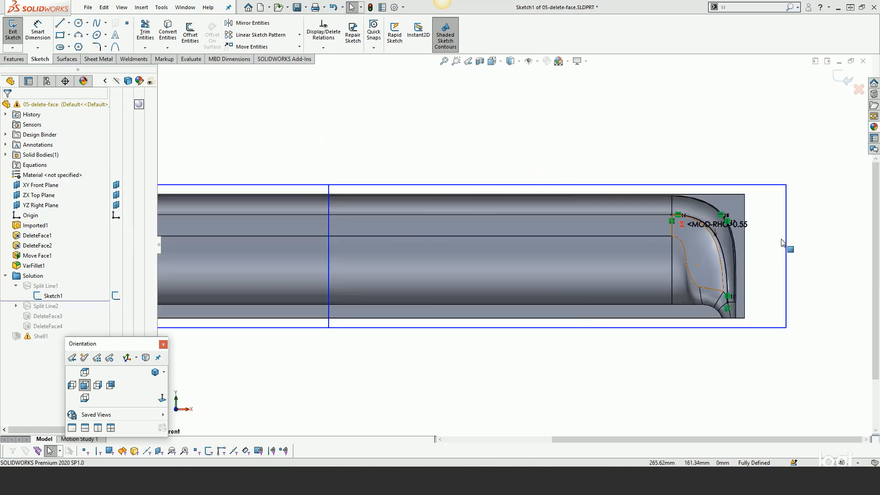
pyautogui.scroll(4, 768, 252)
pyautogui.scroll(-7, 420, 252)
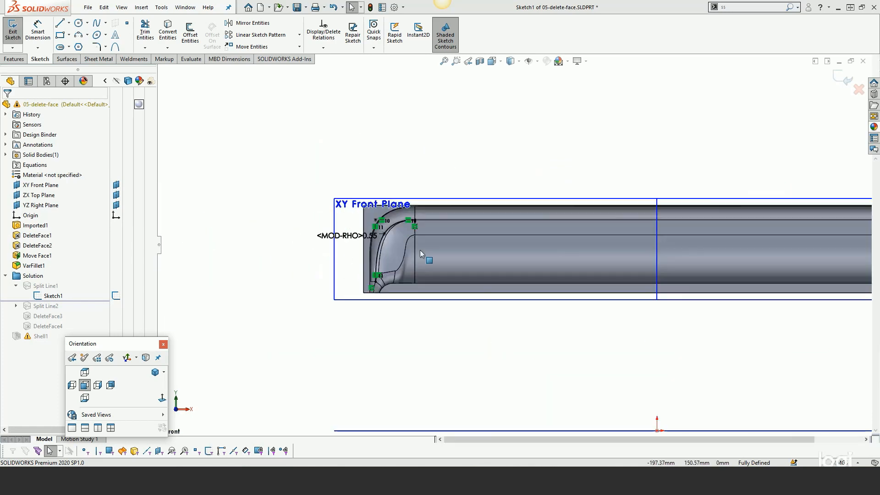
pyautogui.scroll(3, 426, 252)
pyautogui.scroll(-5, 482, 232)
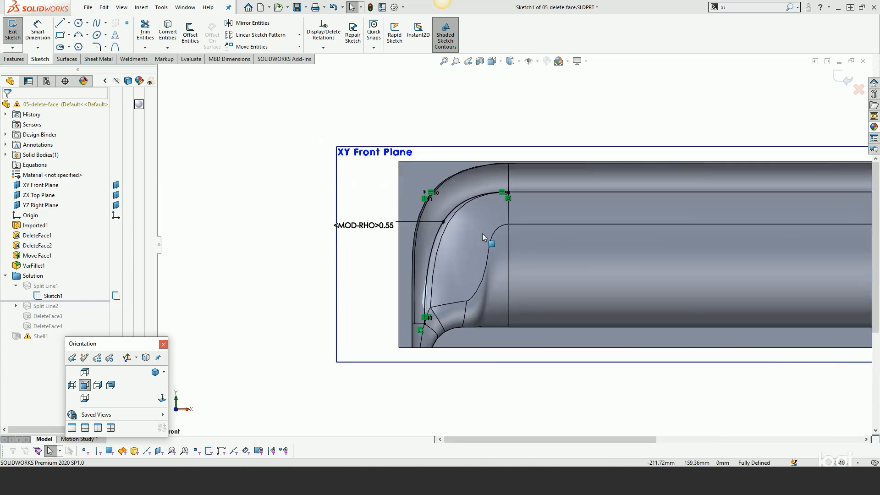
pyautogui.scroll(-2, 546, 279)
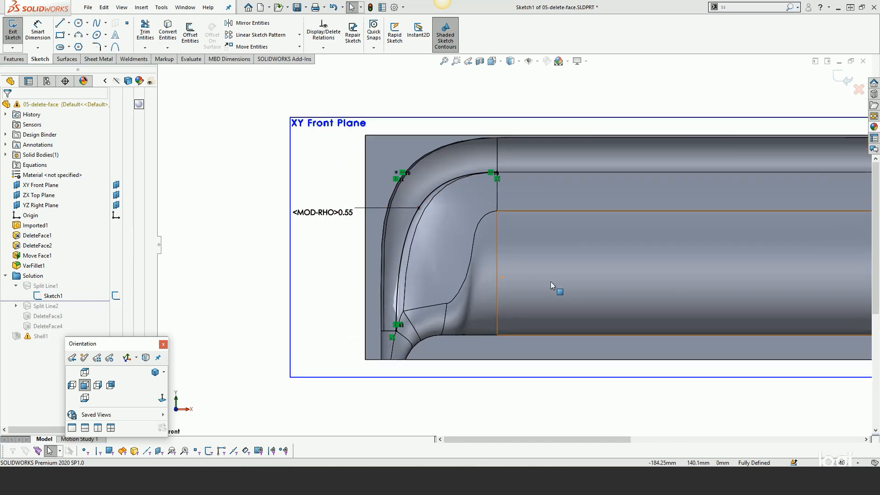
pyautogui.click(842, 80)
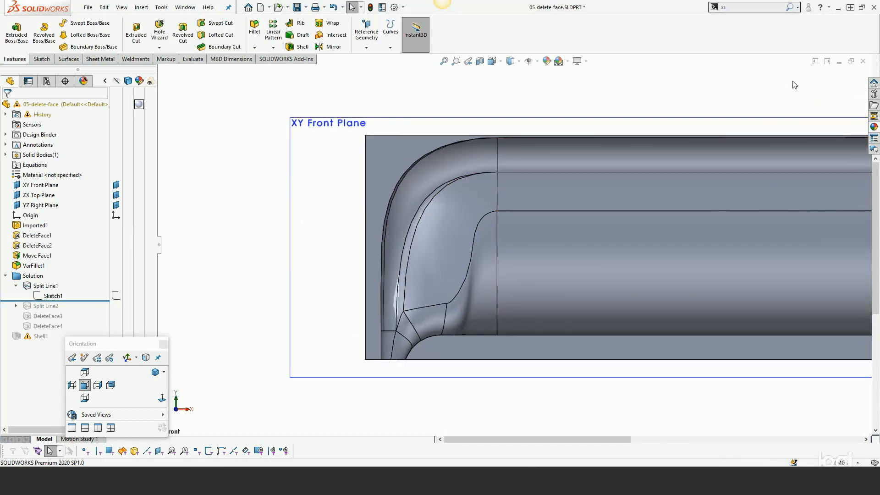
# Step: Open Split Line1 for editing, review its sketch and the two faces to split, and accept it
pyautogui.click(40, 276)
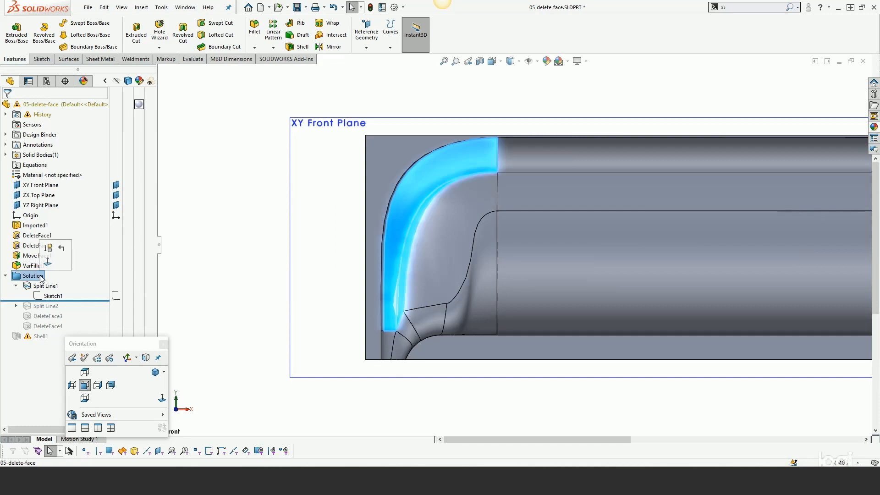
pyautogui.click(45, 285)
pyautogui.rightClick(45, 286)
pyautogui.click(35, 252)
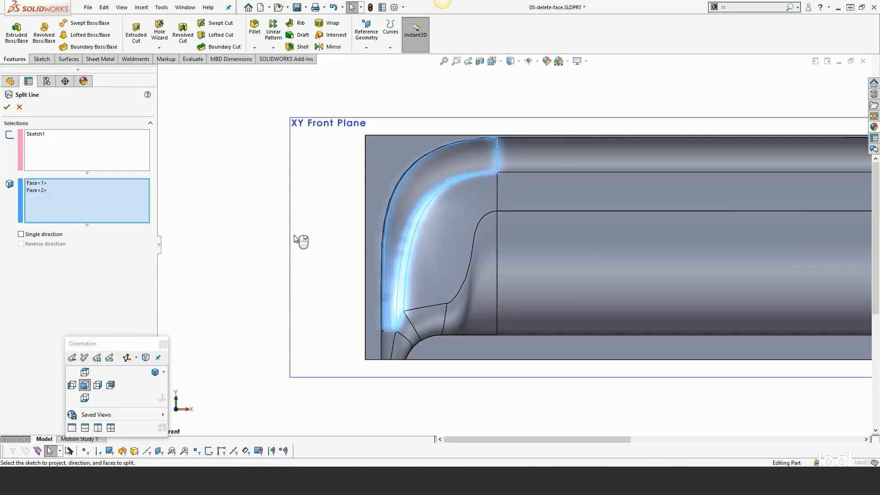
pyautogui.click(7, 107)
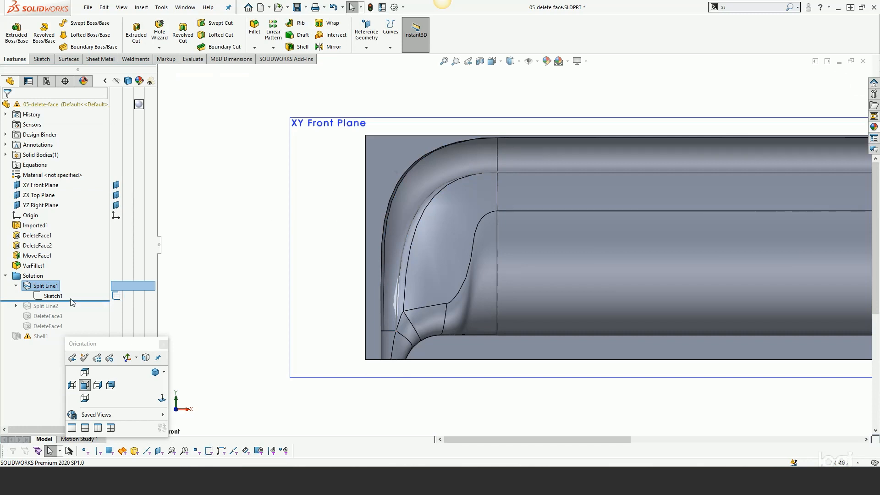
# Step: Roll the model forward to just after Split Line2, open the feature to review its sketch and face selections, and cancel the edit
pyautogui.moveTo(71, 302); pyautogui.dragTo(73, 312)
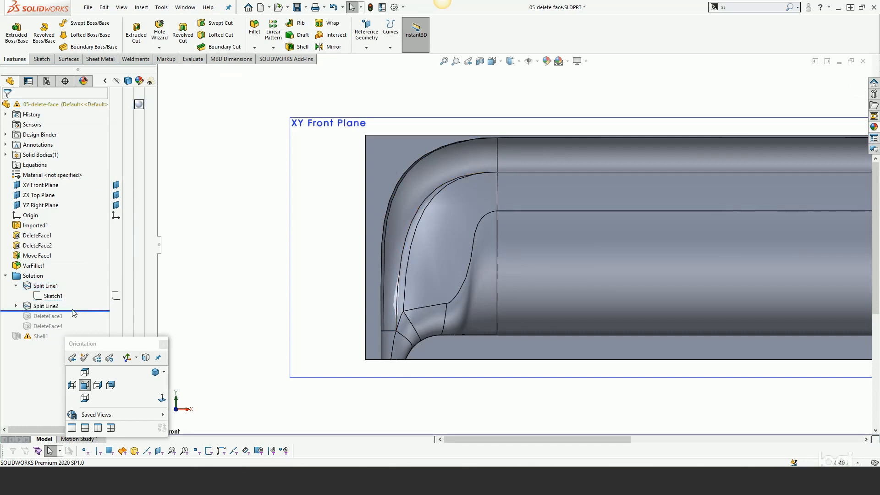
pyautogui.rightClick(48, 306)
pyautogui.click(59, 255)
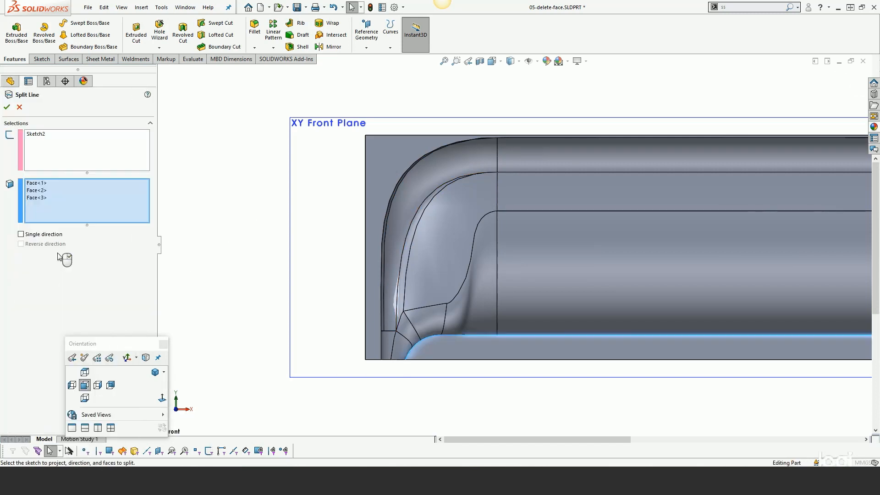
pyautogui.click(162, 398)
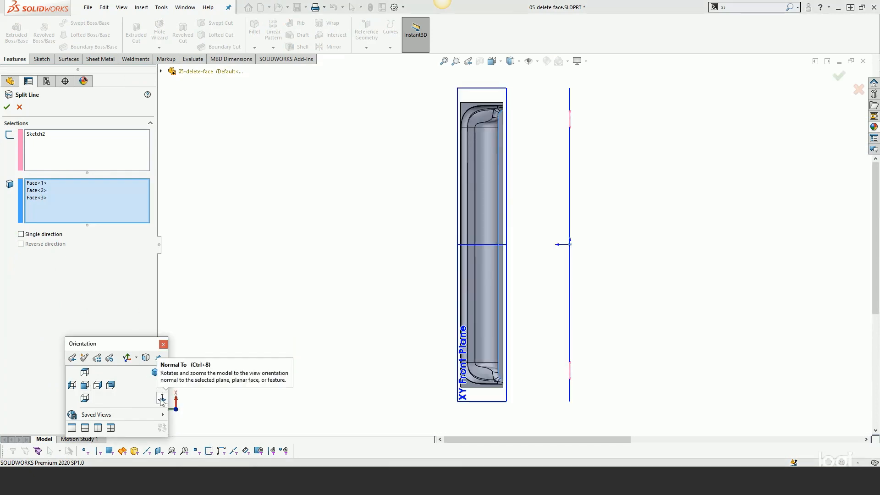
pyautogui.click(162, 400)
pyautogui.click(162, 400)
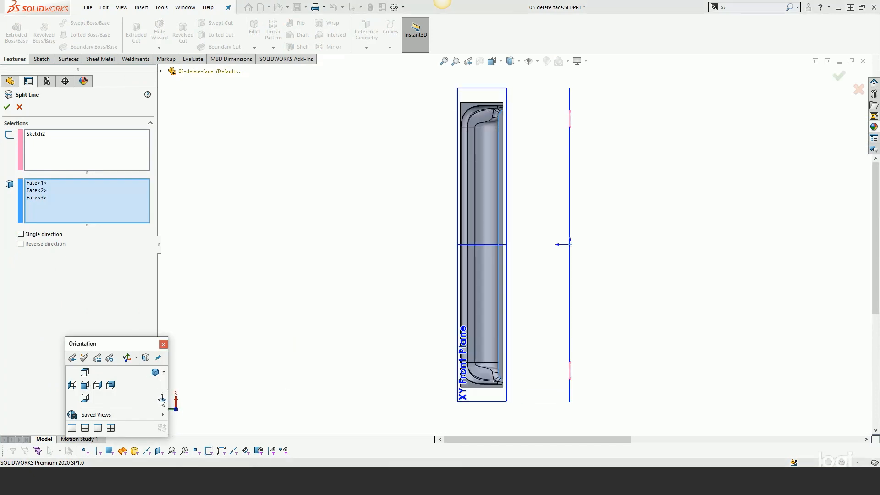
pyautogui.click(21, 108)
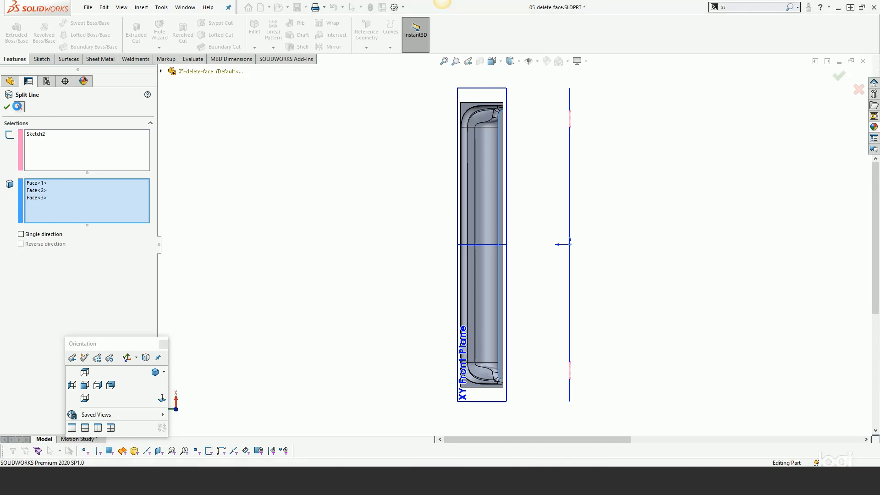
# Step: Expand Split Line2, open Sketch2 for editing, and view it normal to the sketch plane from below
pyautogui.click(17, 308)
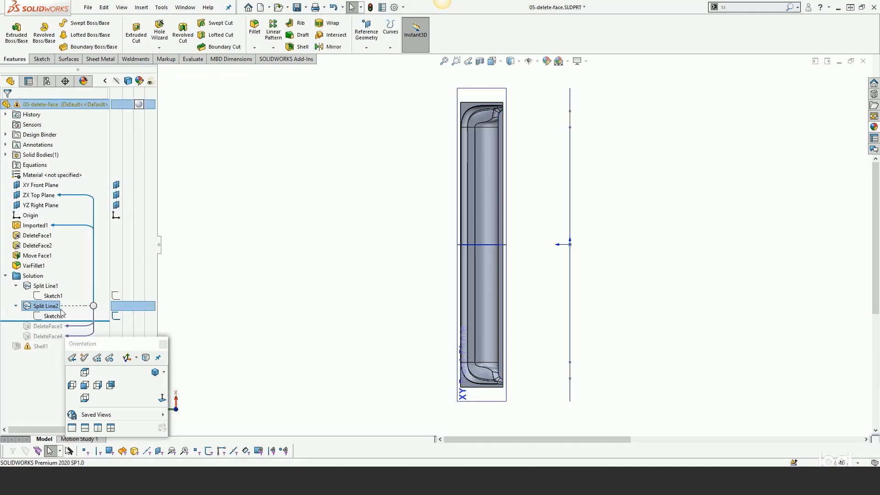
pyautogui.rightClick(61, 316)
pyautogui.click(69, 285)
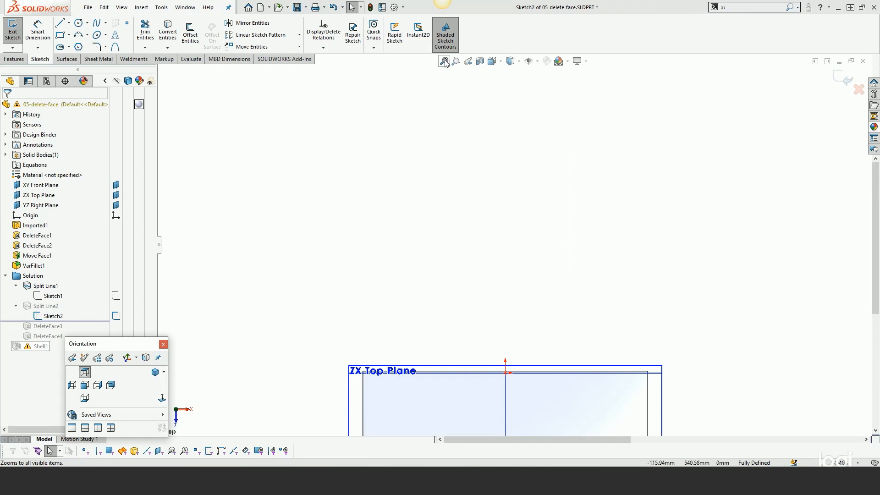
pyautogui.scroll(-3, 382, 294)
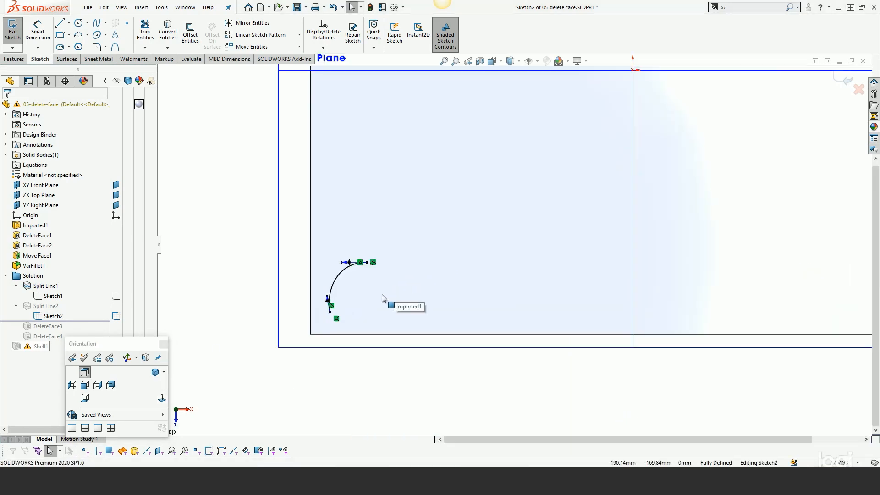
pyautogui.click(161, 400)
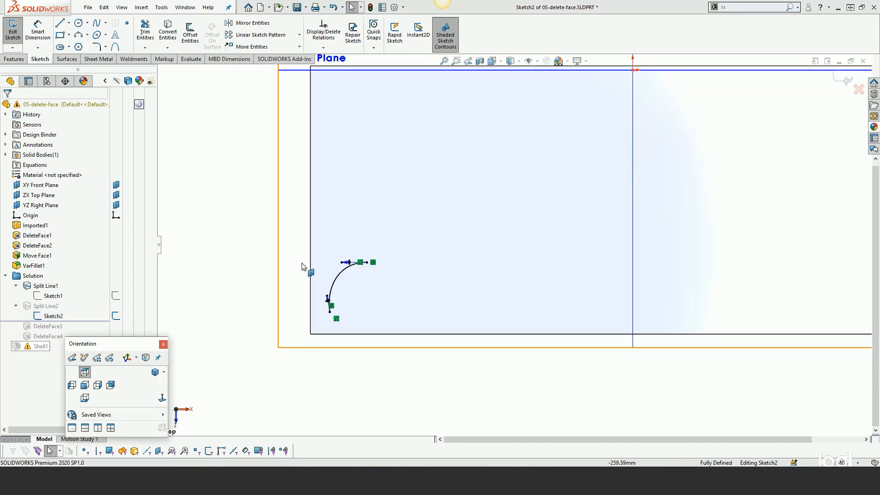
pyautogui.click(379, 305)
pyautogui.click(162, 399)
pyautogui.click(163, 400)
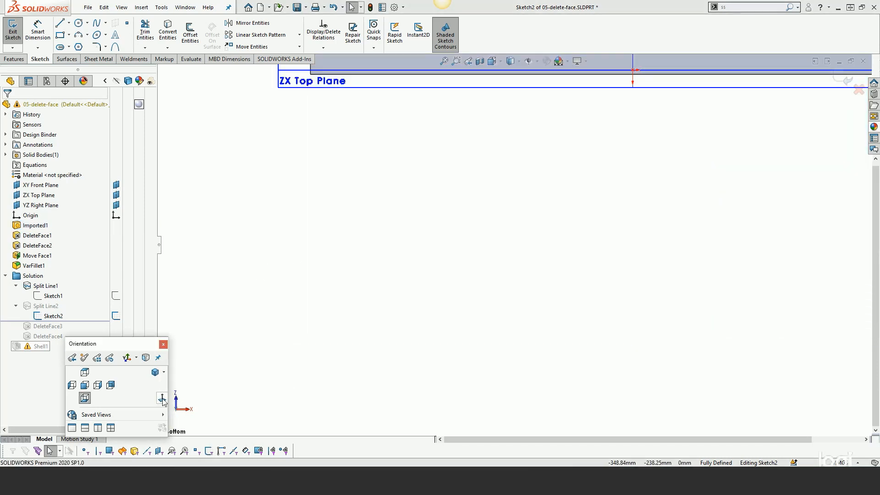
pyautogui.scroll(-5, 479, 147)
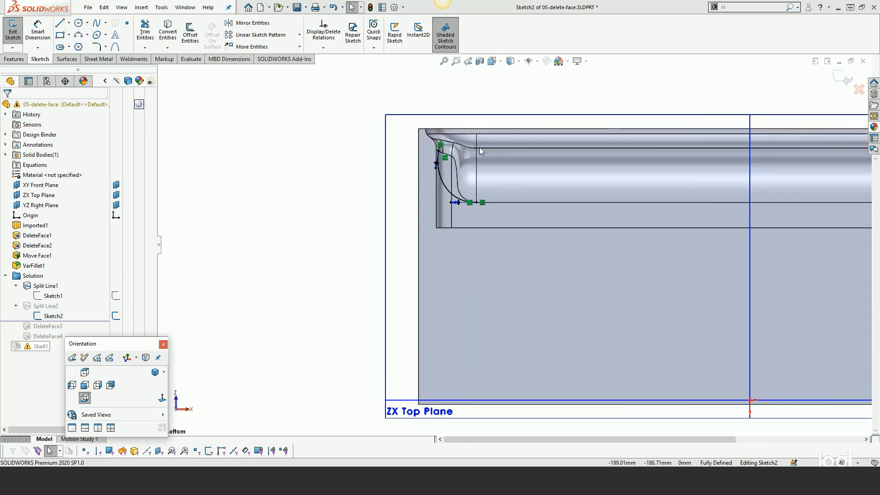
# Step: Examine both ends of the conic curve in Sketch2, exit the sketch, and inspect the split faces around the recess corner
pyautogui.scroll(-3, 480, 154)
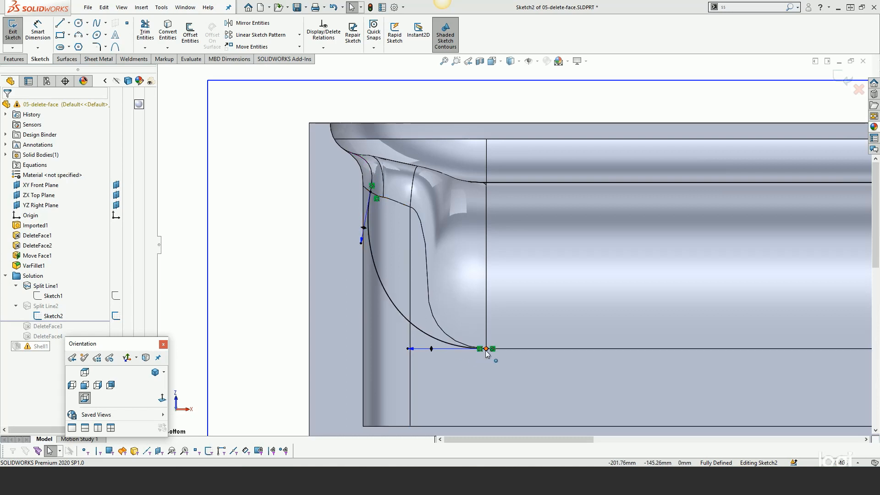
pyautogui.click(372, 187)
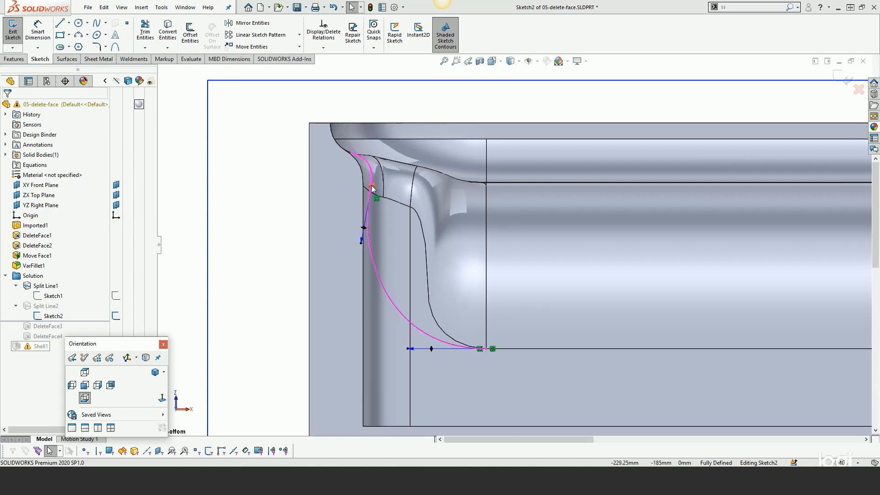
pyautogui.moveTo(372, 191)
pyautogui.mouseDown(button='middle')
pyautogui.moveTo(353, 222)
pyautogui.moveTo(368, 183)
pyautogui.moveTo(456, 308)
pyautogui.moveTo(423, 323)
pyautogui.mouseUp(button='middle')
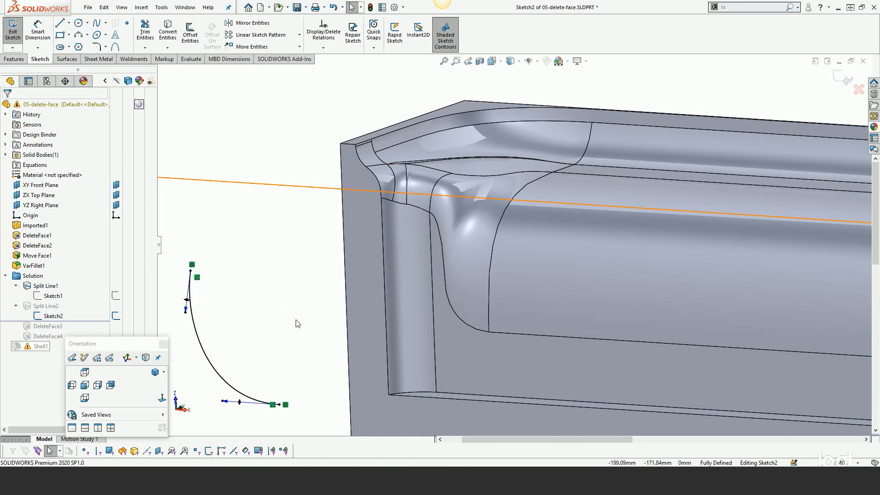
pyautogui.click(846, 78)
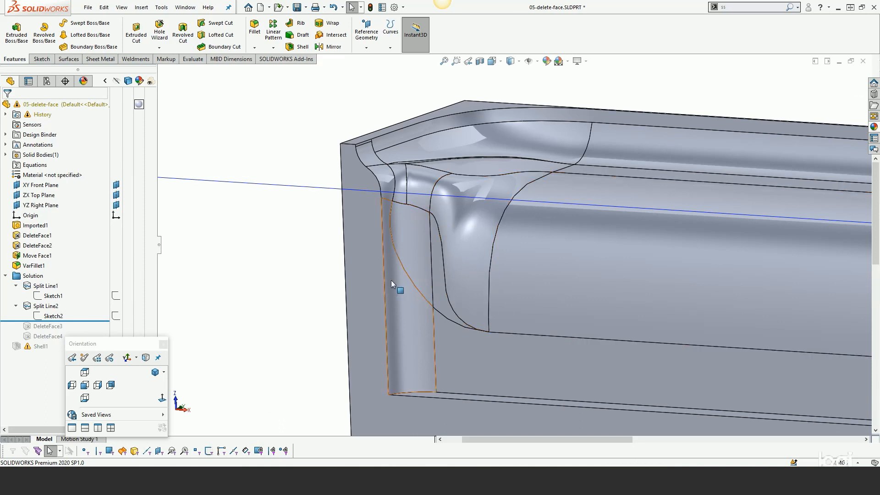
pyautogui.scroll(1, 264, 312)
pyautogui.scroll(6, 264, 312)
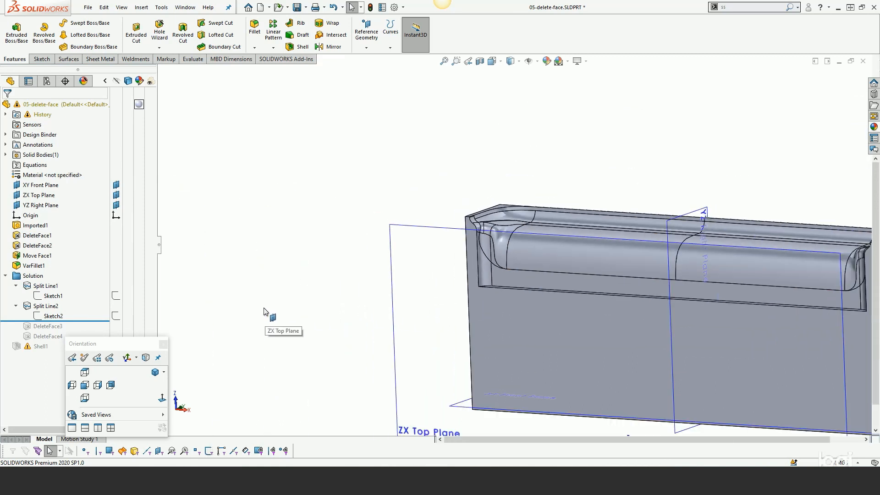
pyautogui.scroll(-8, 521, 227)
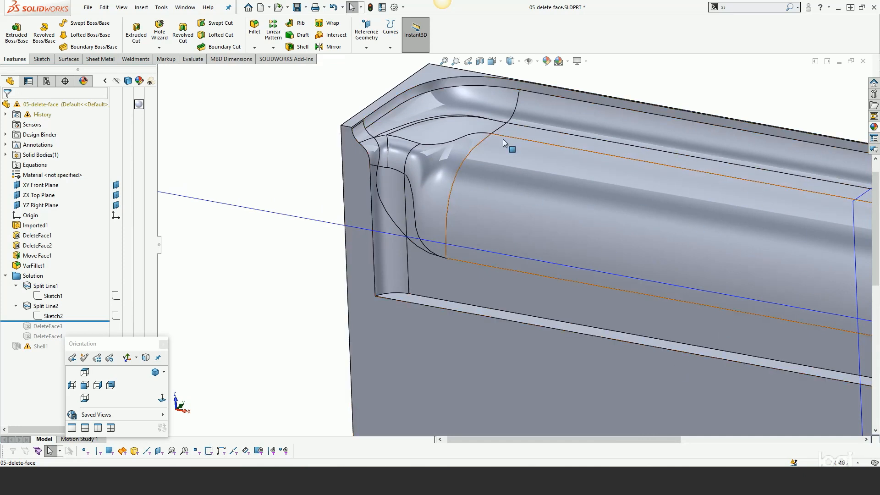
pyautogui.scroll(3, 480, 254)
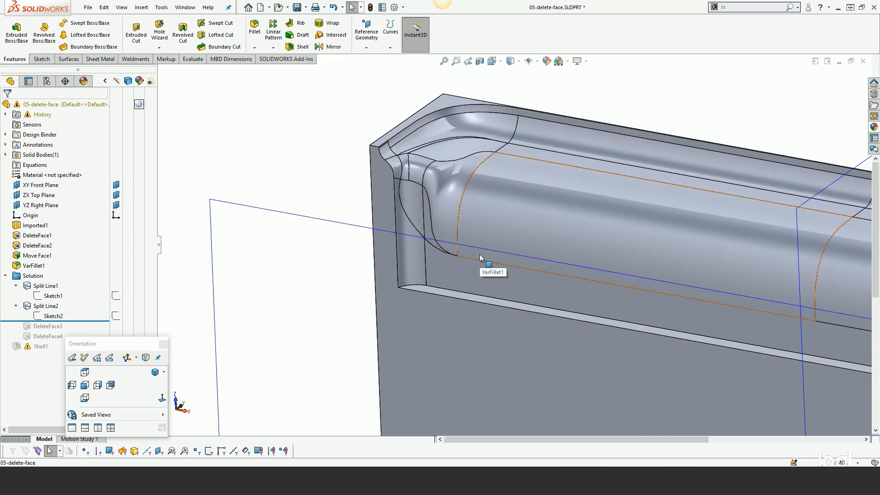
pyautogui.scroll(-1, 490, 146)
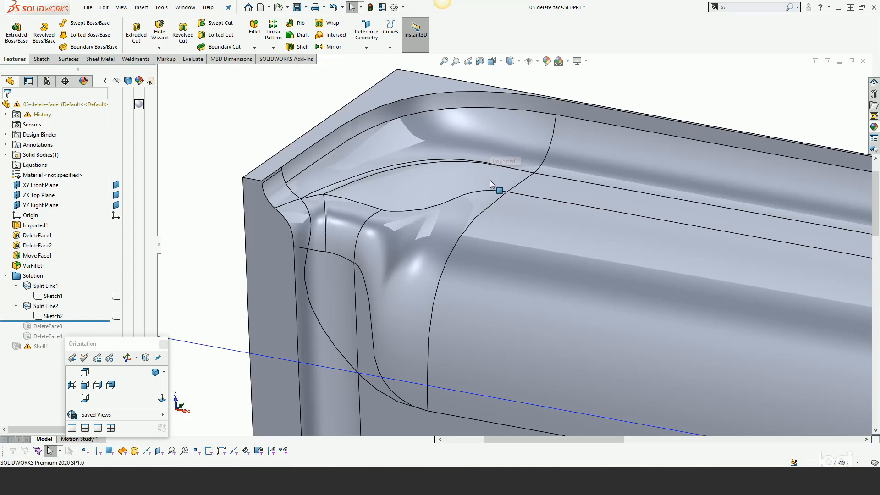
pyautogui.scroll(-3, 490, 180)
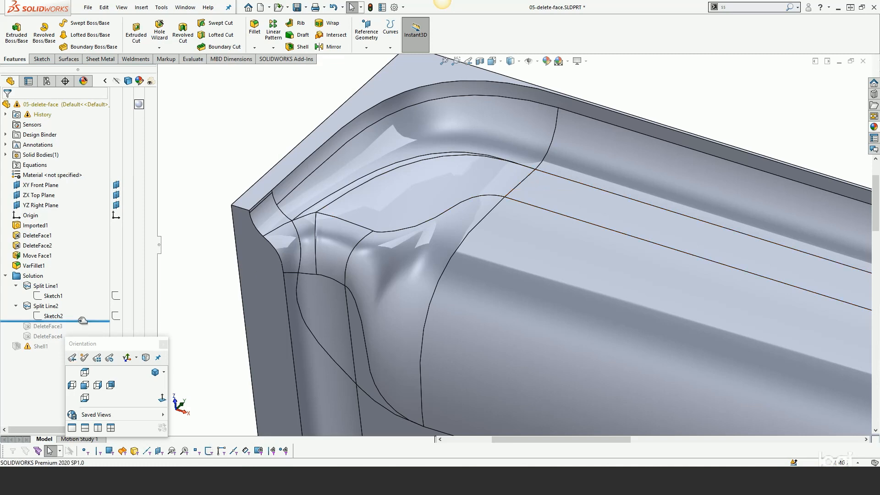
# Step: Roll the model forward to just after DeleteFace3, open it for editing, and inspect the selected faces at the opposite recess corner
pyautogui.moveTo(80, 321); pyautogui.dragTo(68, 331)
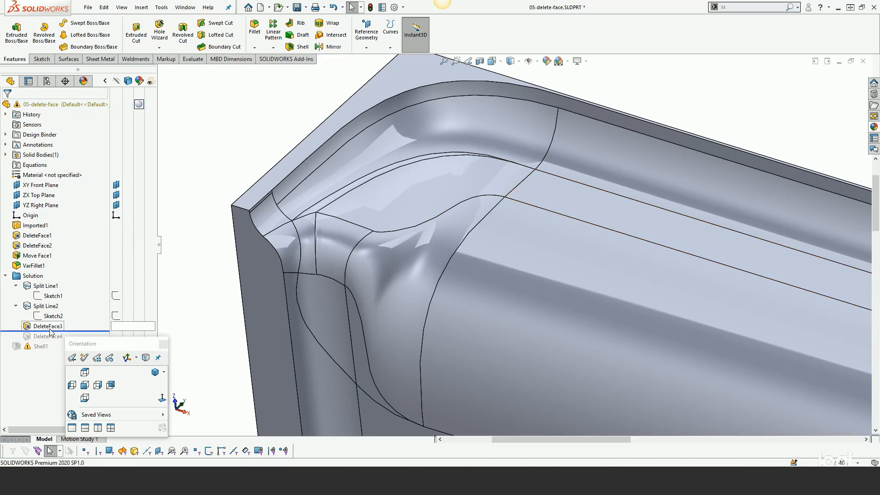
pyautogui.rightClick(51, 328)
pyautogui.click(57, 253)
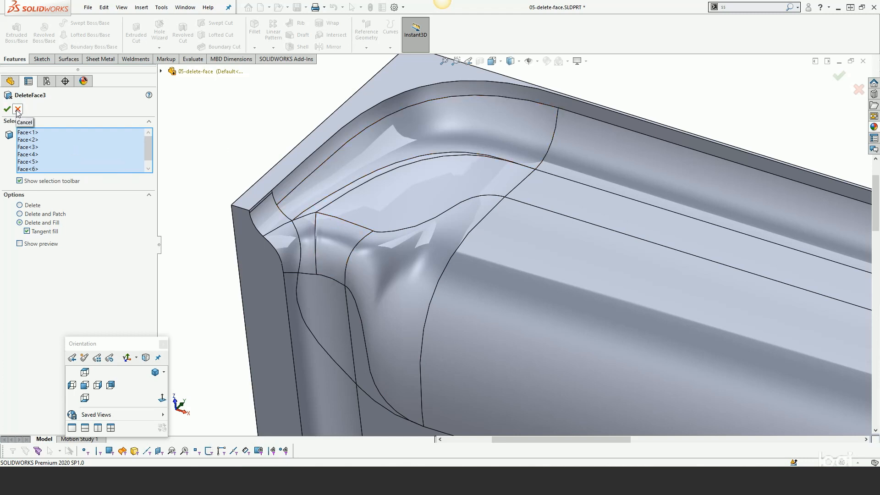
pyautogui.scroll(10, 291, 210)
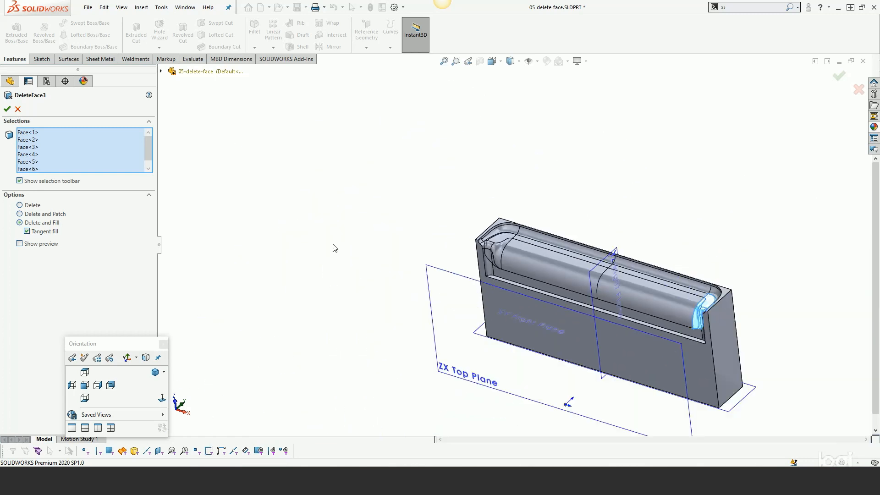
pyautogui.moveTo(583, 253); pyautogui.dragTo(566, 413, button='middle')
pyautogui.scroll(-6, 621, 266)
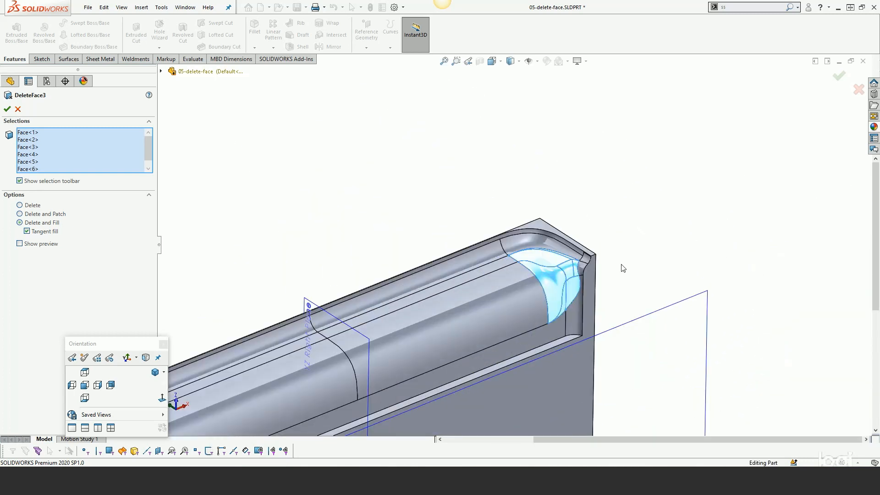
pyautogui.scroll(-1, 532, 274)
# Step: Clear the DeleteFace3 selections, reselect the seven recess corner faces, and accept the feature with Delete and Fill and Tangent fill
pyautogui.rightClick(69, 147)
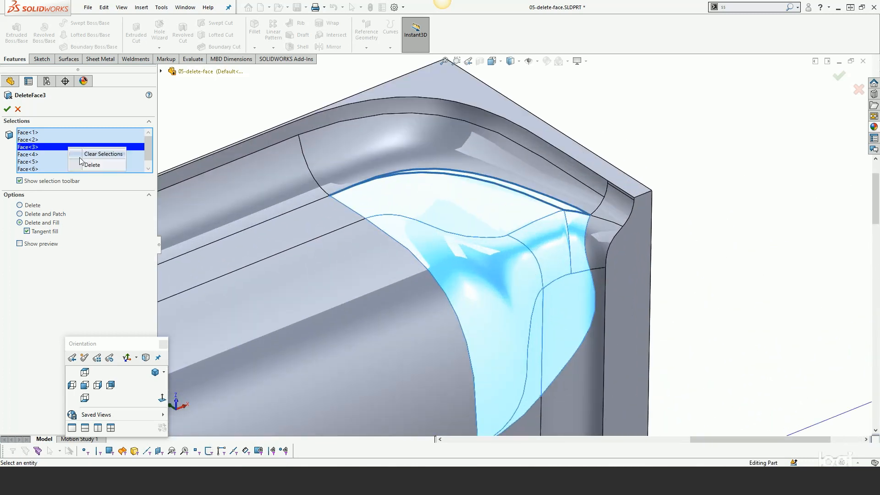
pyautogui.click(97, 155)
pyautogui.click(466, 269)
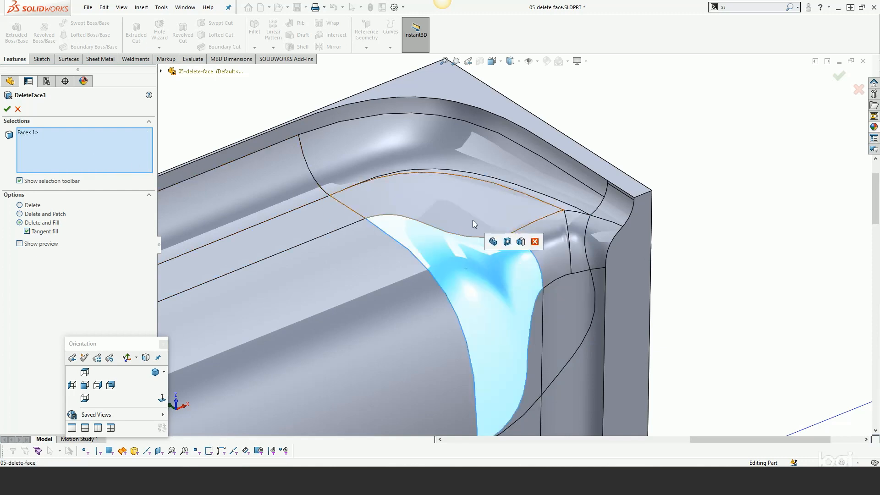
pyautogui.click(473, 220)
pyautogui.click(549, 237)
pyautogui.click(575, 229)
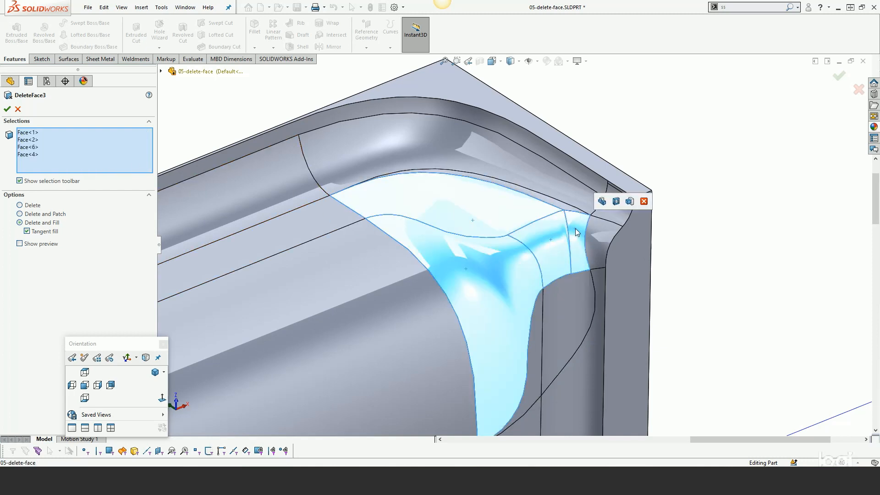
pyautogui.click(552, 204)
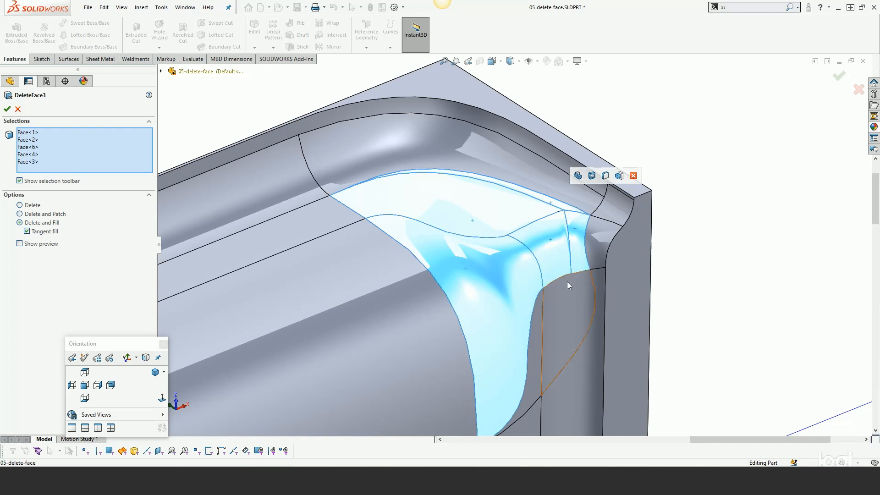
pyautogui.click(567, 298)
pyautogui.click(529, 348)
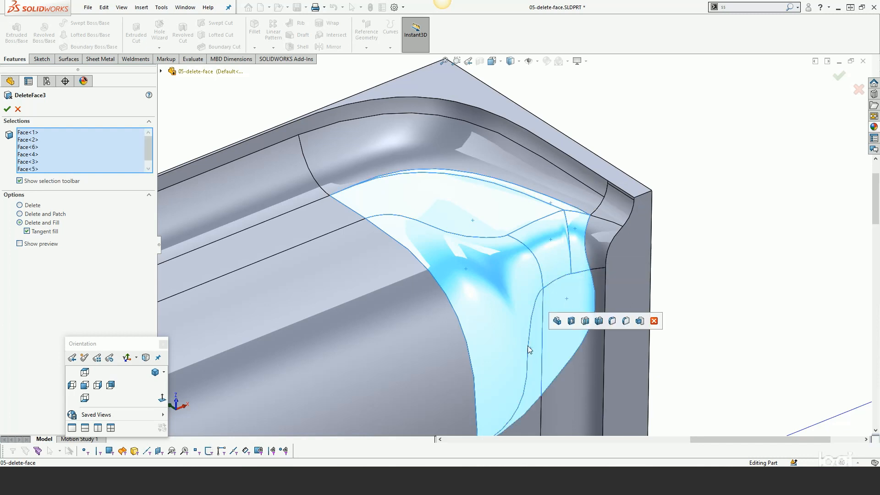
pyautogui.scroll(3, 494, 312)
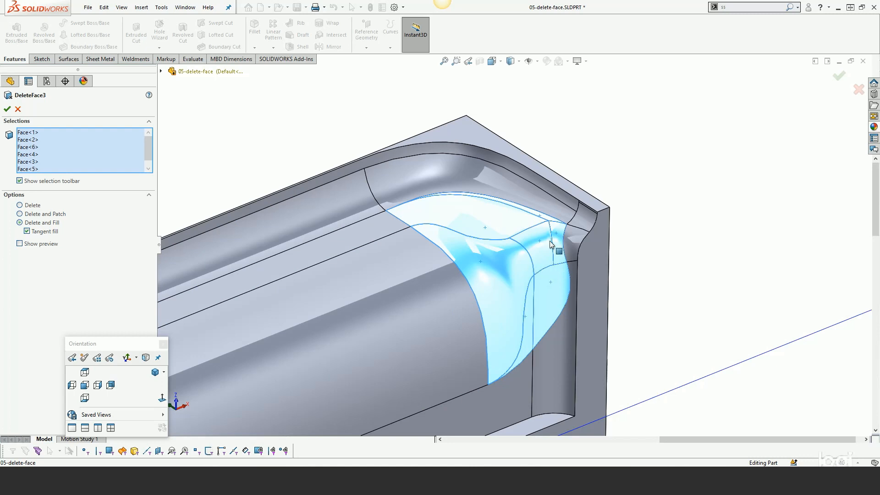
pyautogui.click(7, 109)
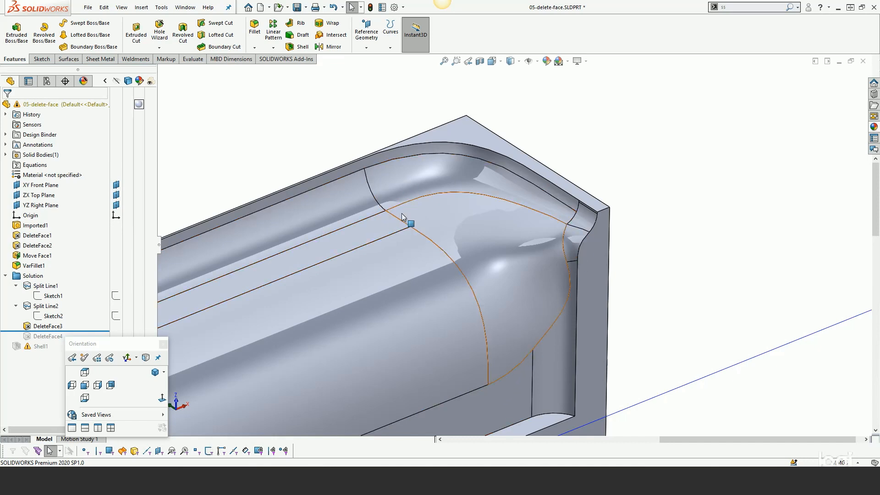
pyautogui.scroll(8, 698, 317)
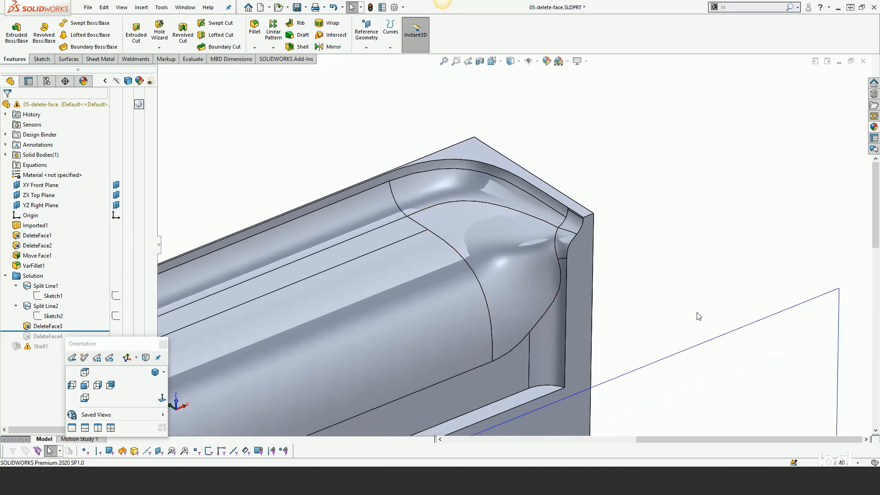
# Step: Roll the model forward to just after DeleteFace4 to restore the patched face at the opposite recess corner
pyautogui.moveTo(579, 337); pyautogui.dragTo(425, 342, button='middle')
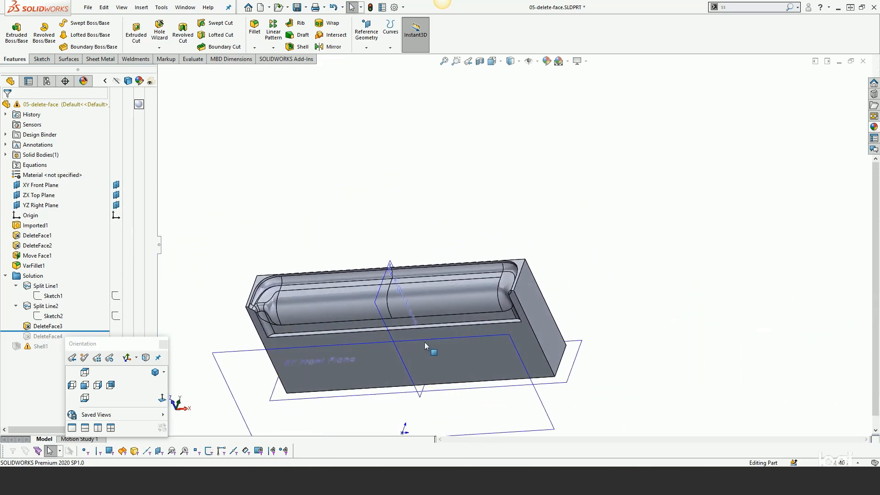
pyautogui.scroll(-8, 286, 305)
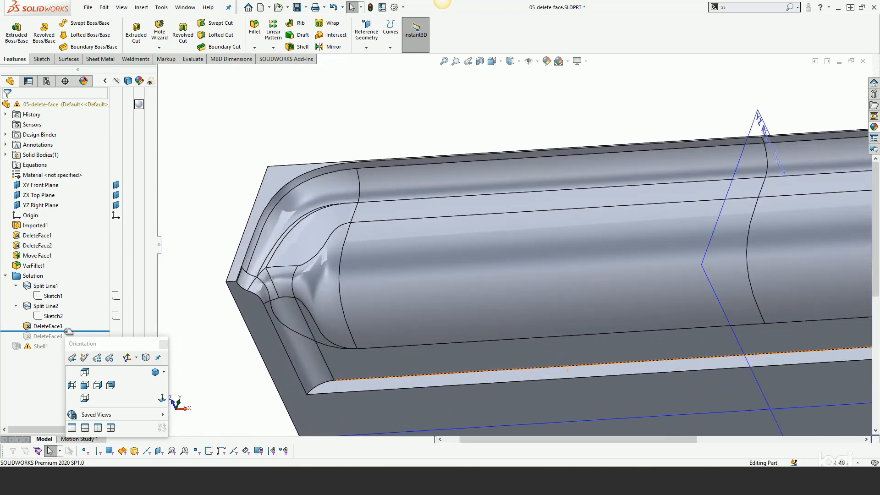
pyautogui.moveTo(52, 330); pyautogui.dragTo(56, 343)
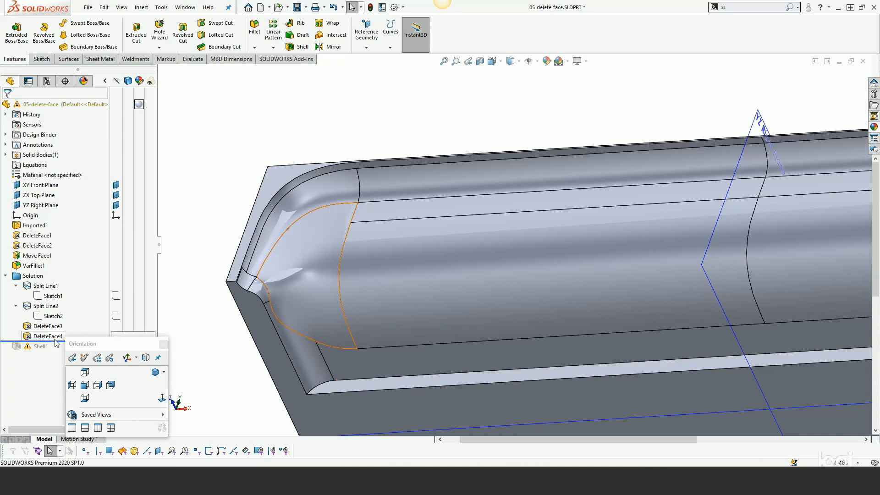
# Step: Remove the tangent edges from the model display so the recess surfaces show without dividing lines
pyautogui.scroll(5, 304, 190)
pyautogui.moveTo(552, 213); pyautogui.dragTo(558, 253, button='middle')
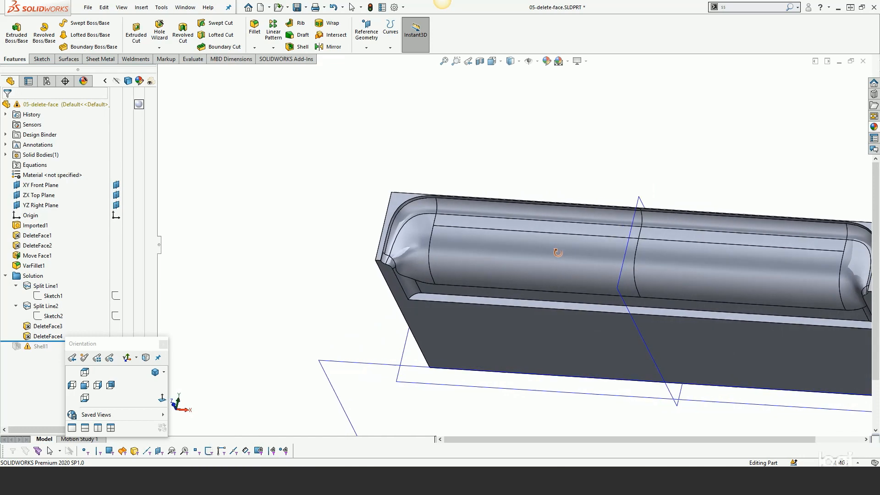
pyautogui.click(119, 7)
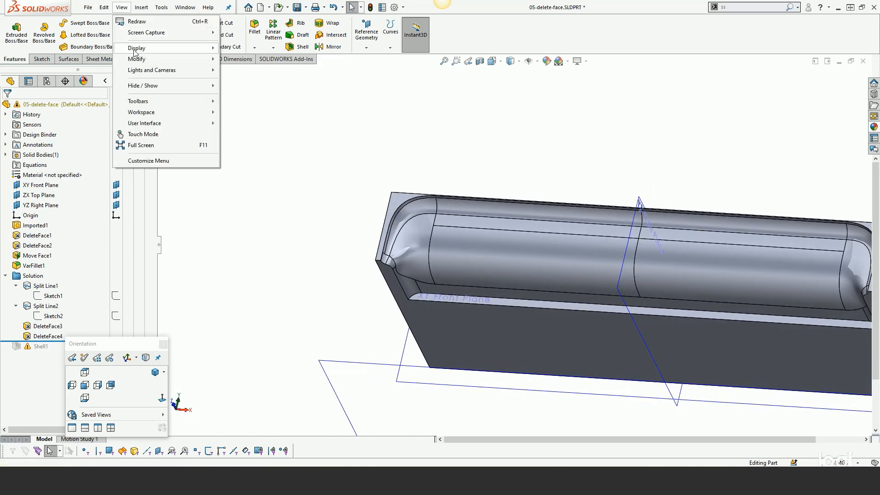
pyautogui.moveTo(137, 47)
pyautogui.click(264, 315)
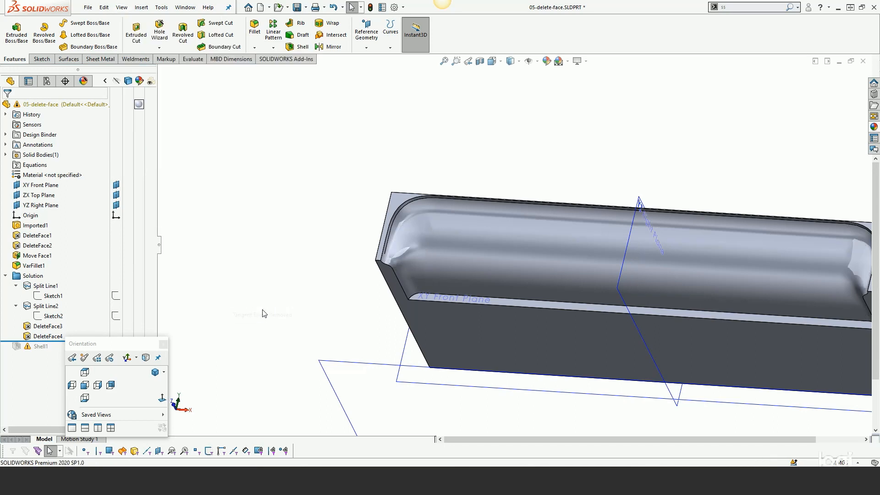
# Step: Roll the model forward past Shell1 and inspect the shelled tray from several angles
pyautogui.moveTo(56, 341); pyautogui.dragTo(55, 352)
pyautogui.moveTo(430, 226); pyautogui.dragTo(311, 247, button='middle')
pyautogui.scroll(2, 311, 246)
pyautogui.moveTo(766, 246); pyautogui.dragTo(527, 244, button='middle')
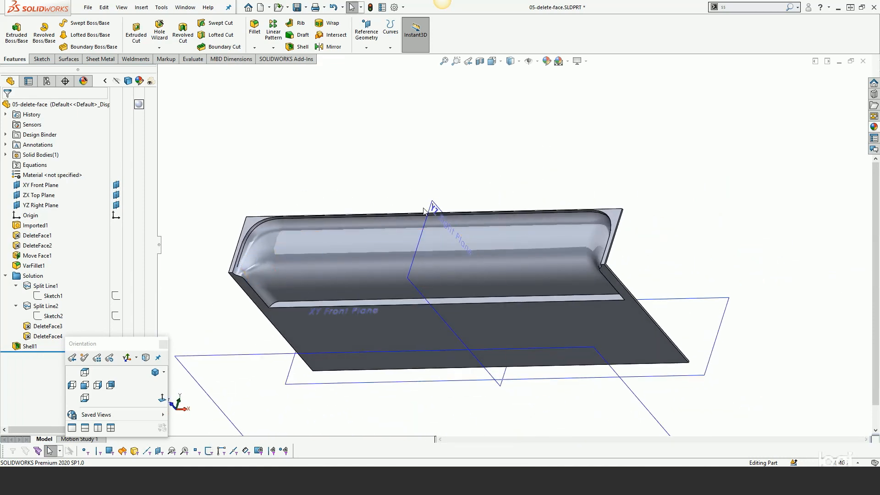
pyautogui.moveTo(424, 210); pyautogui.dragTo(301, 252, button='middle')
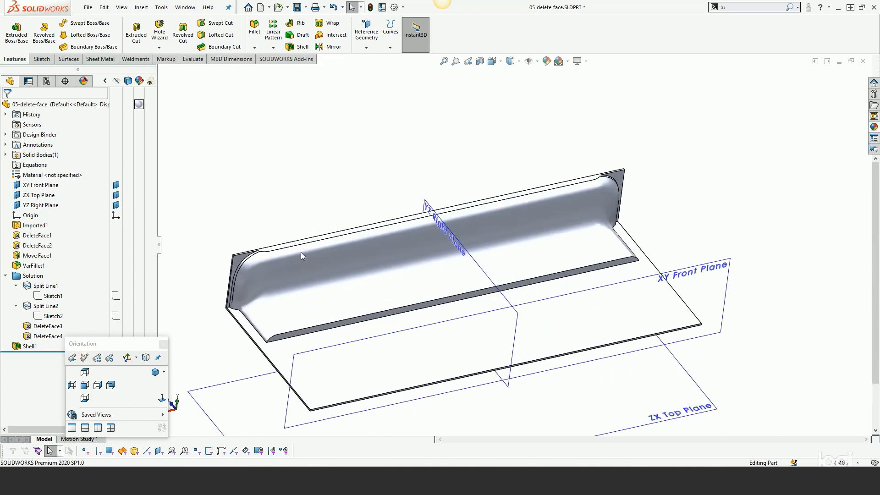